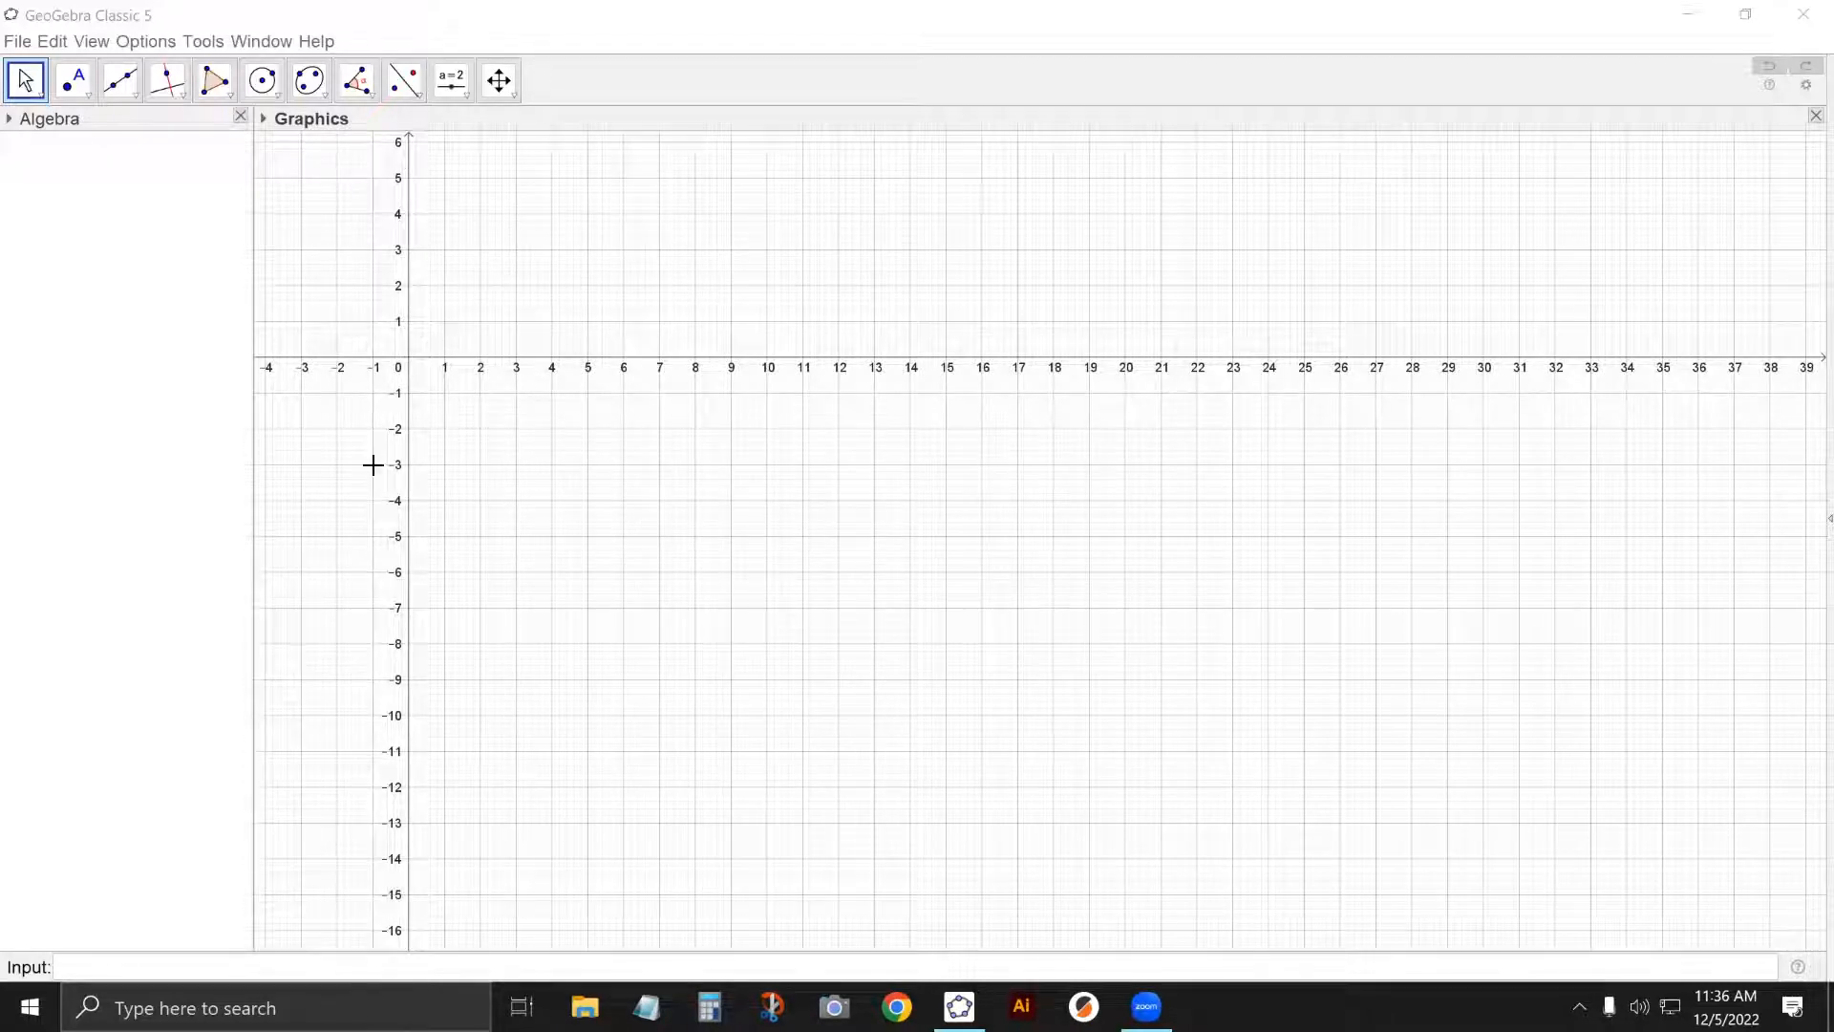
Hide both the coordinate axes and the grid in the graphics view.
left_click(508, 276)
right_click(507, 276)
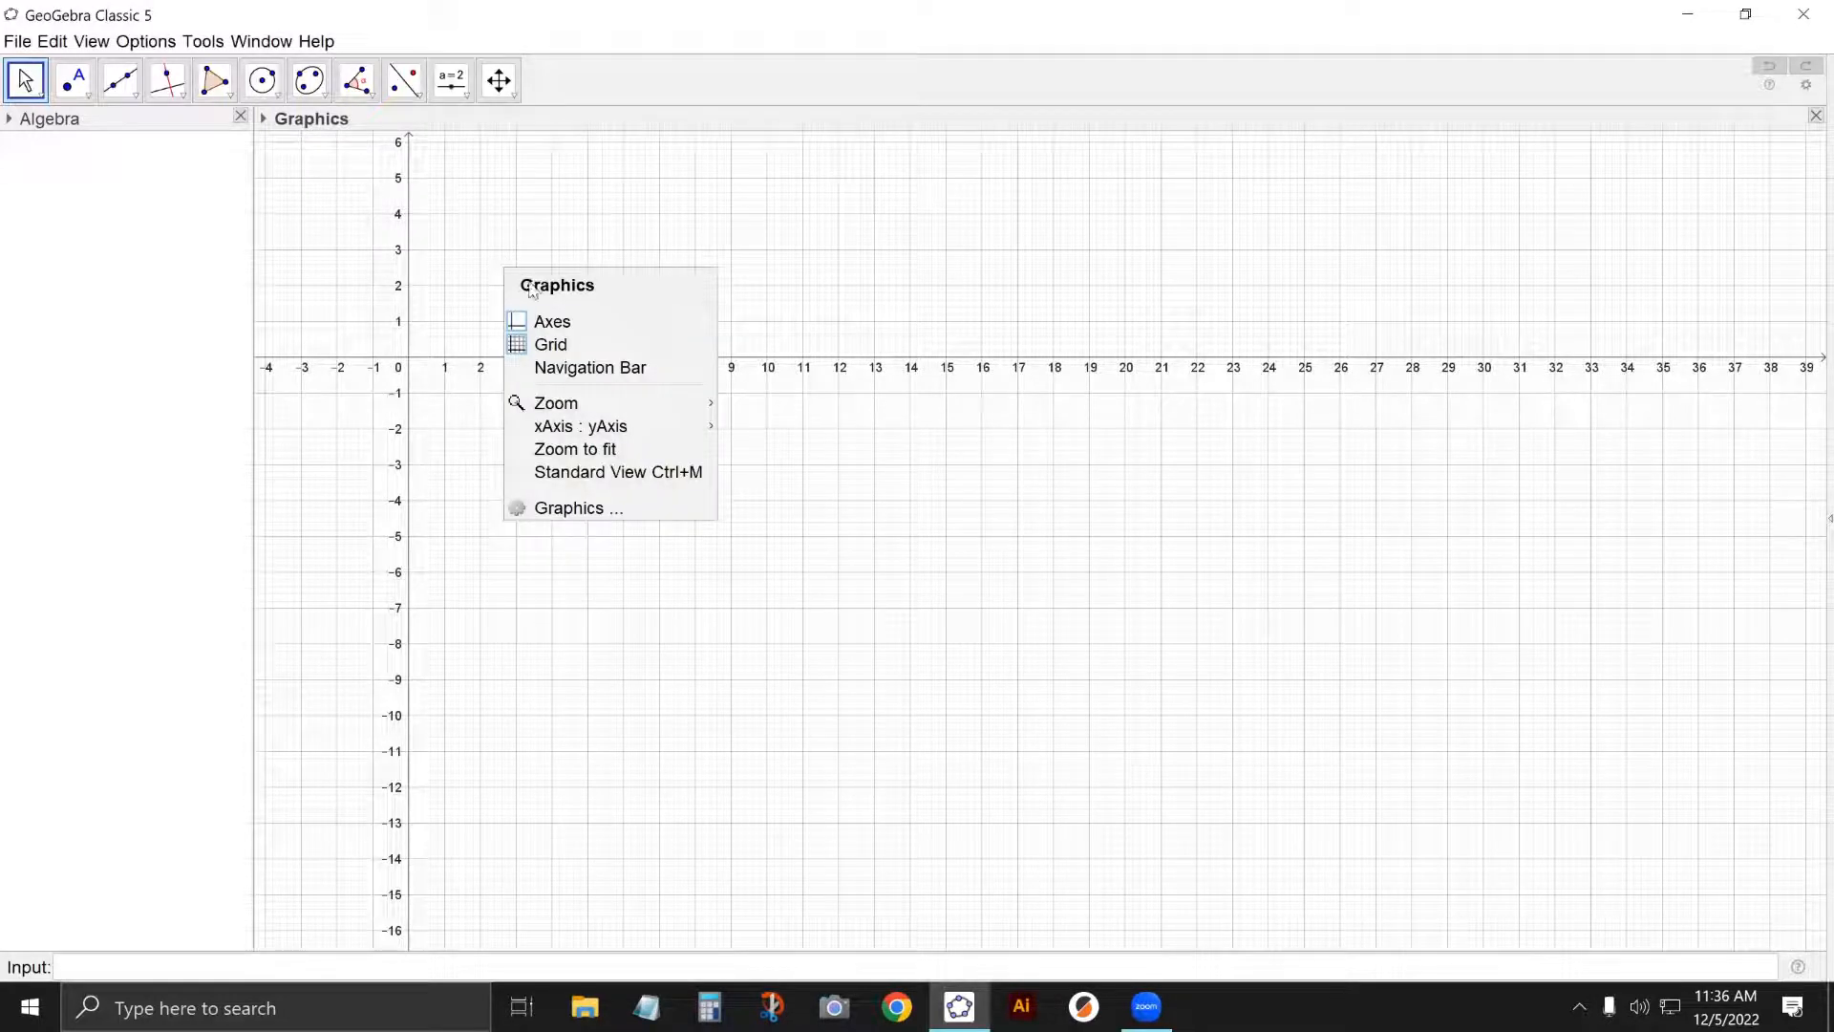
left_click(563, 323)
right_click(566, 294)
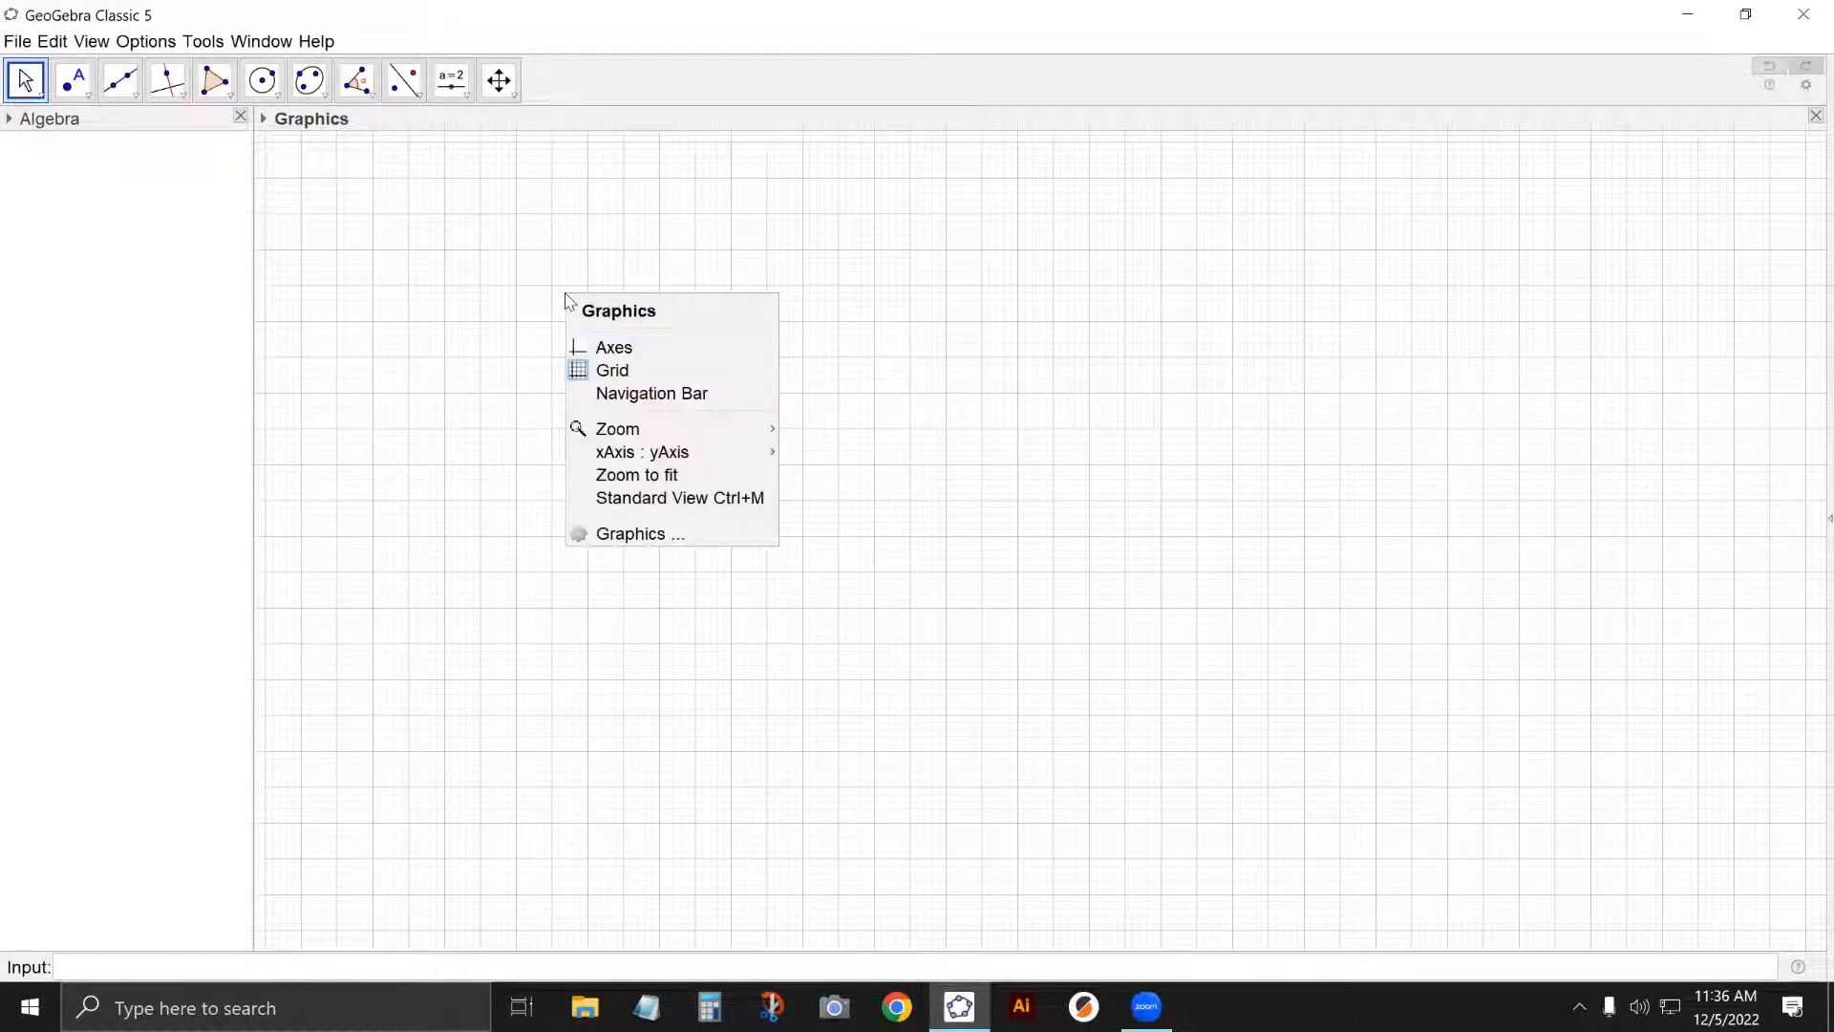
left_click(653, 376)
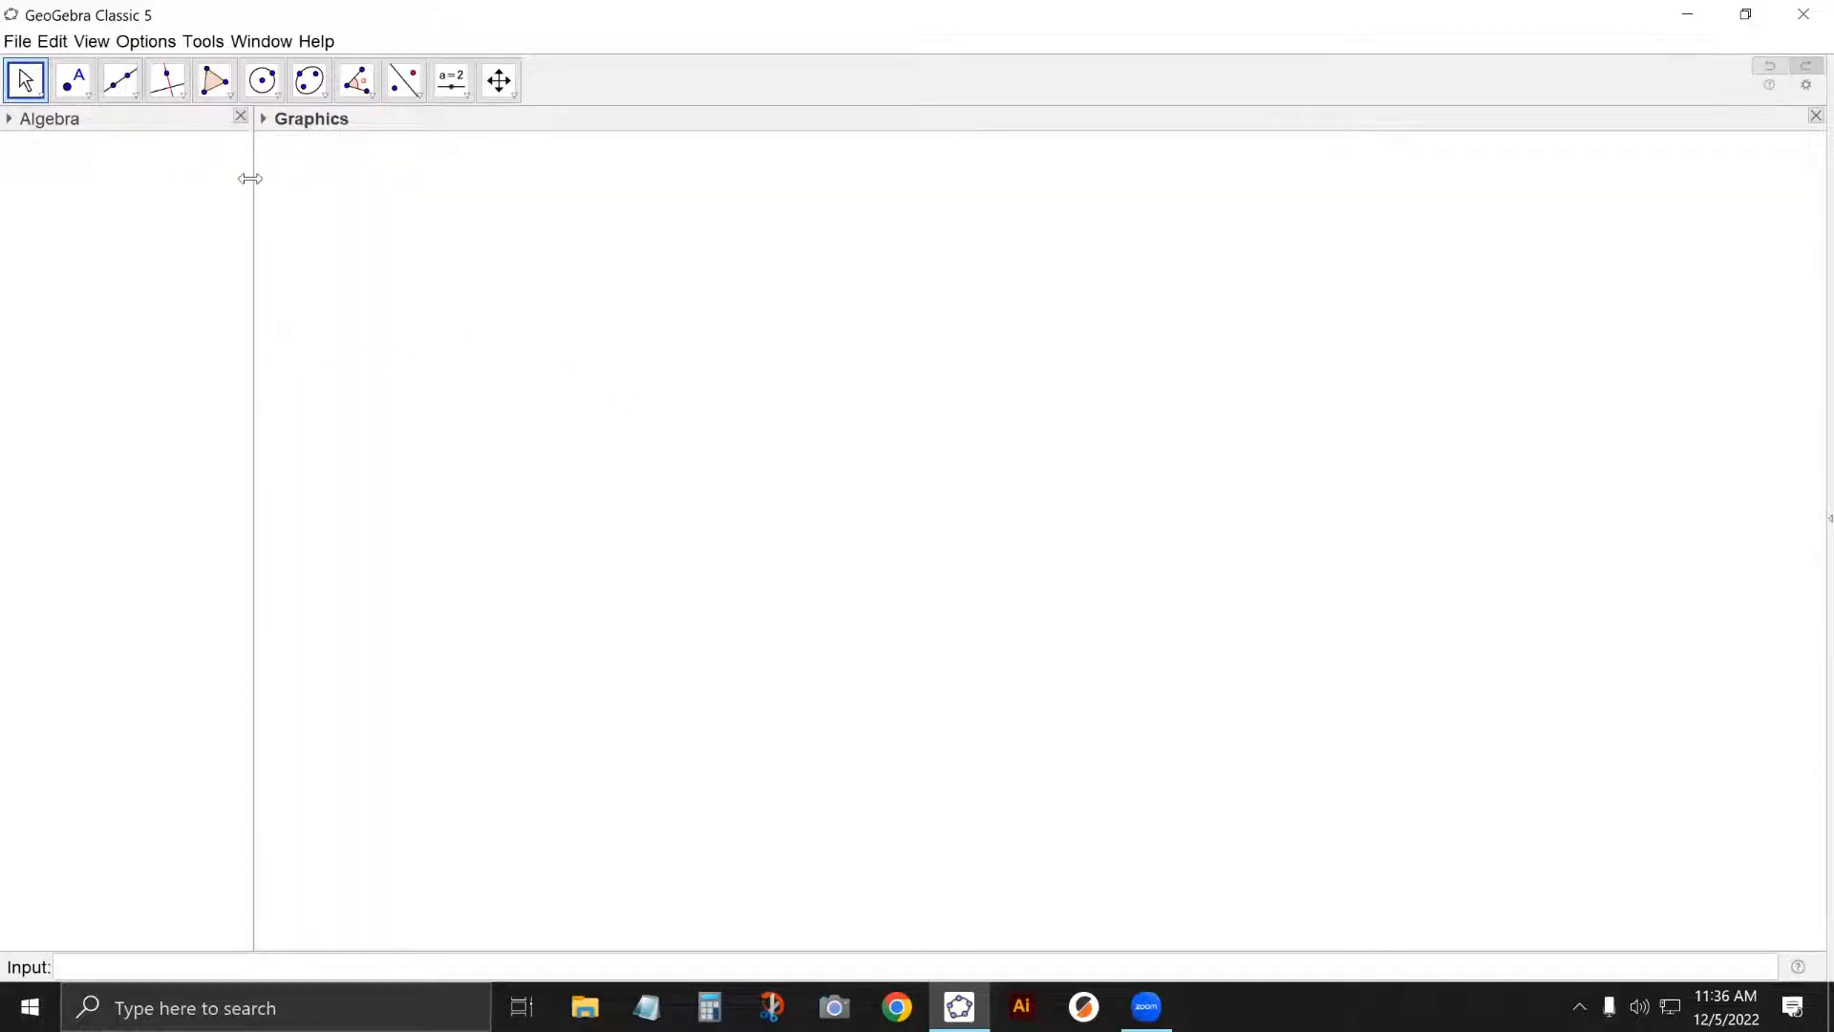
left_click(93, 41)
key("Right")
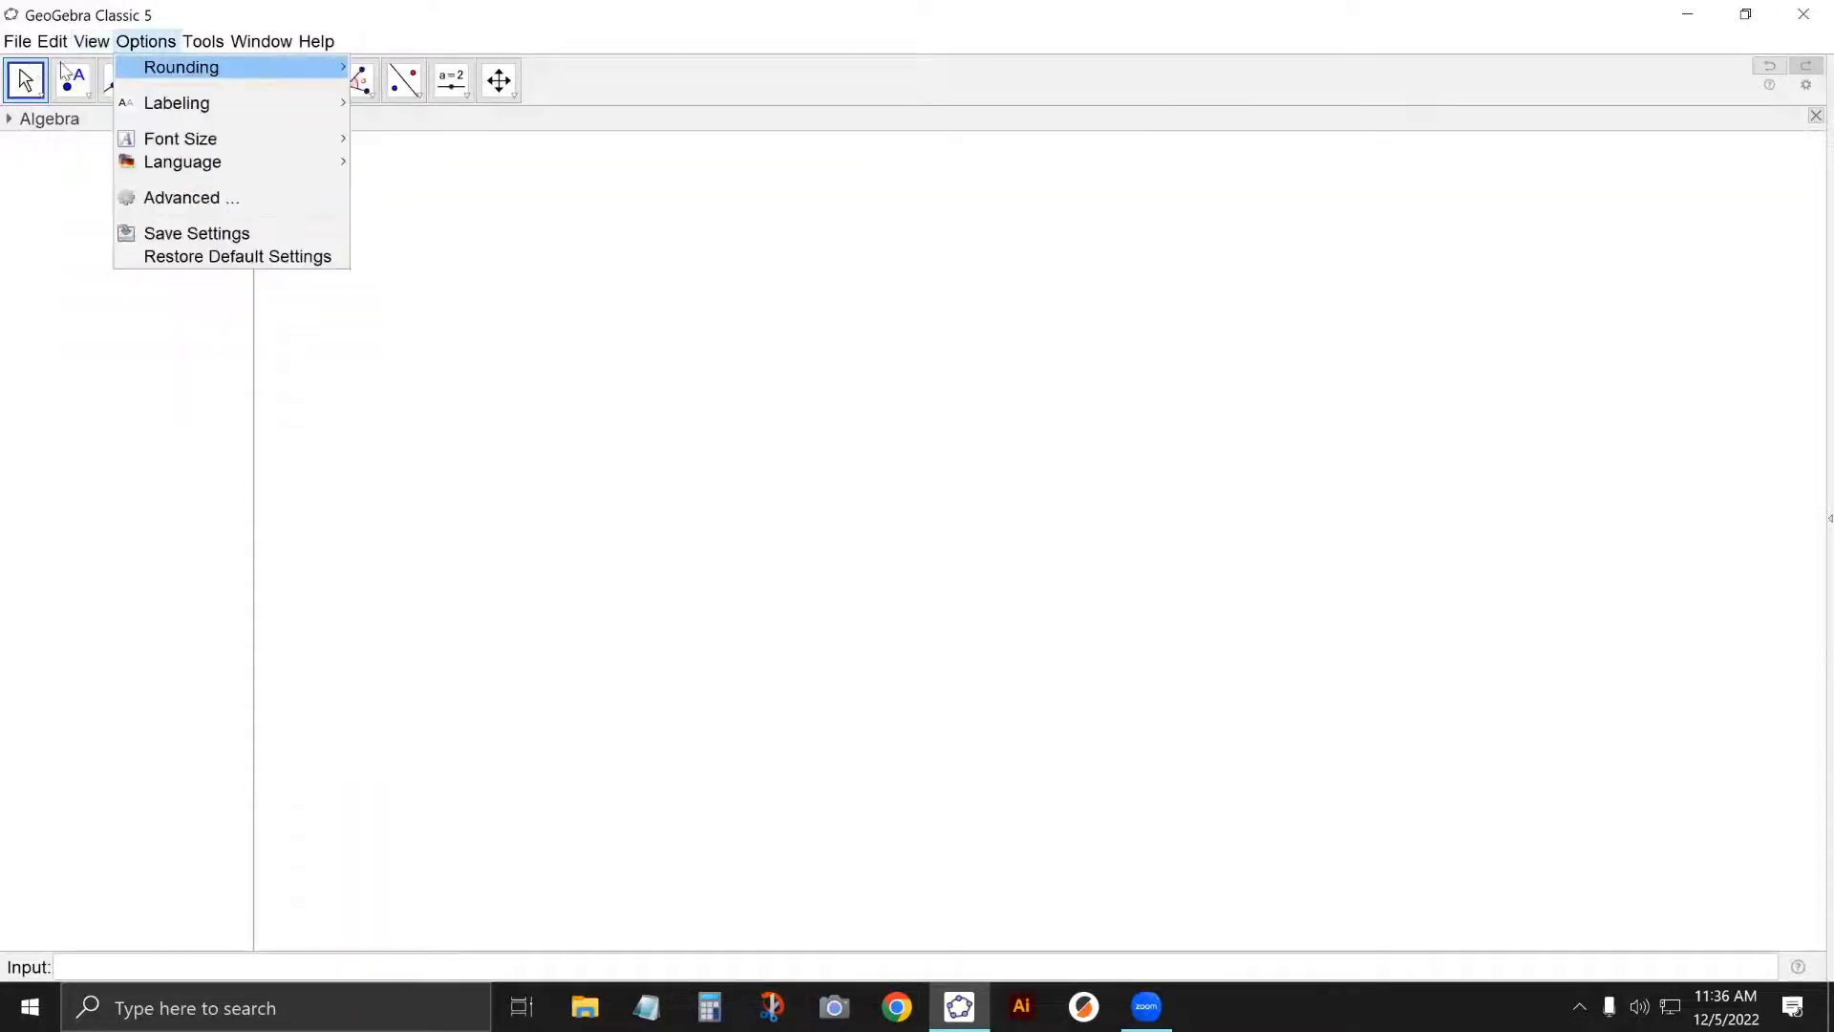
key("Left")
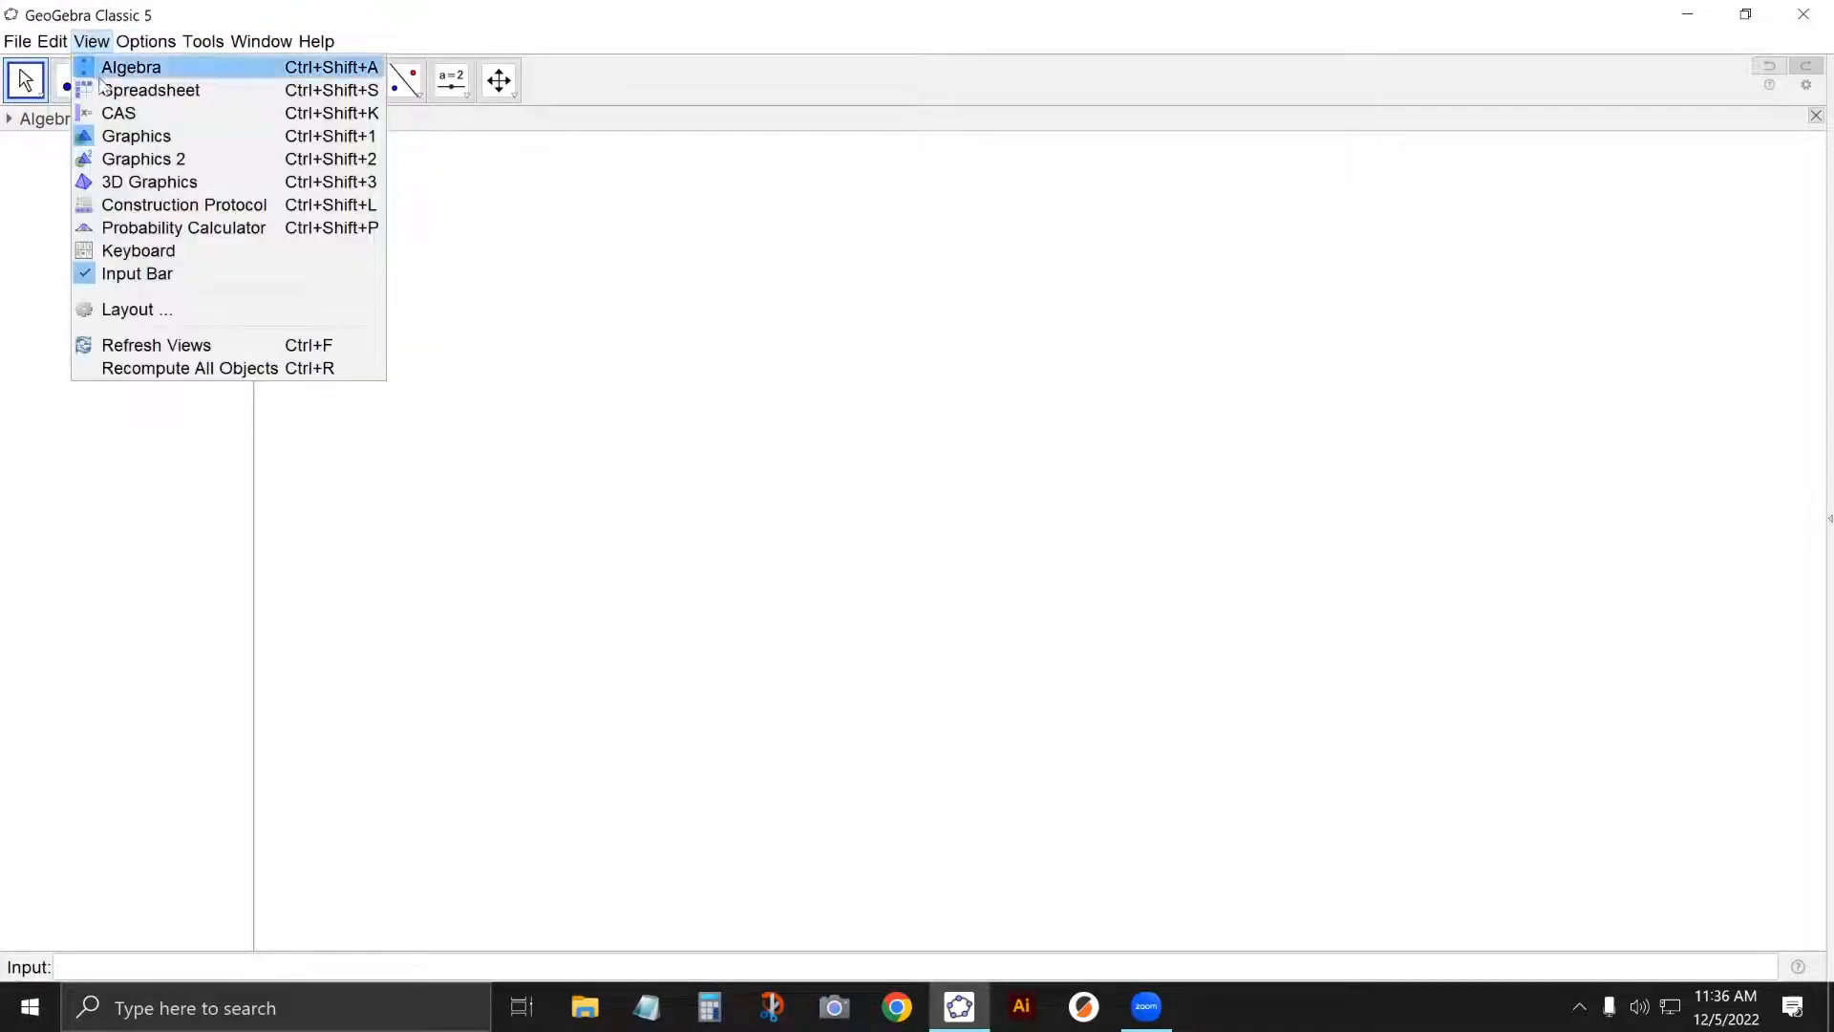
mouse_move(50, 45)
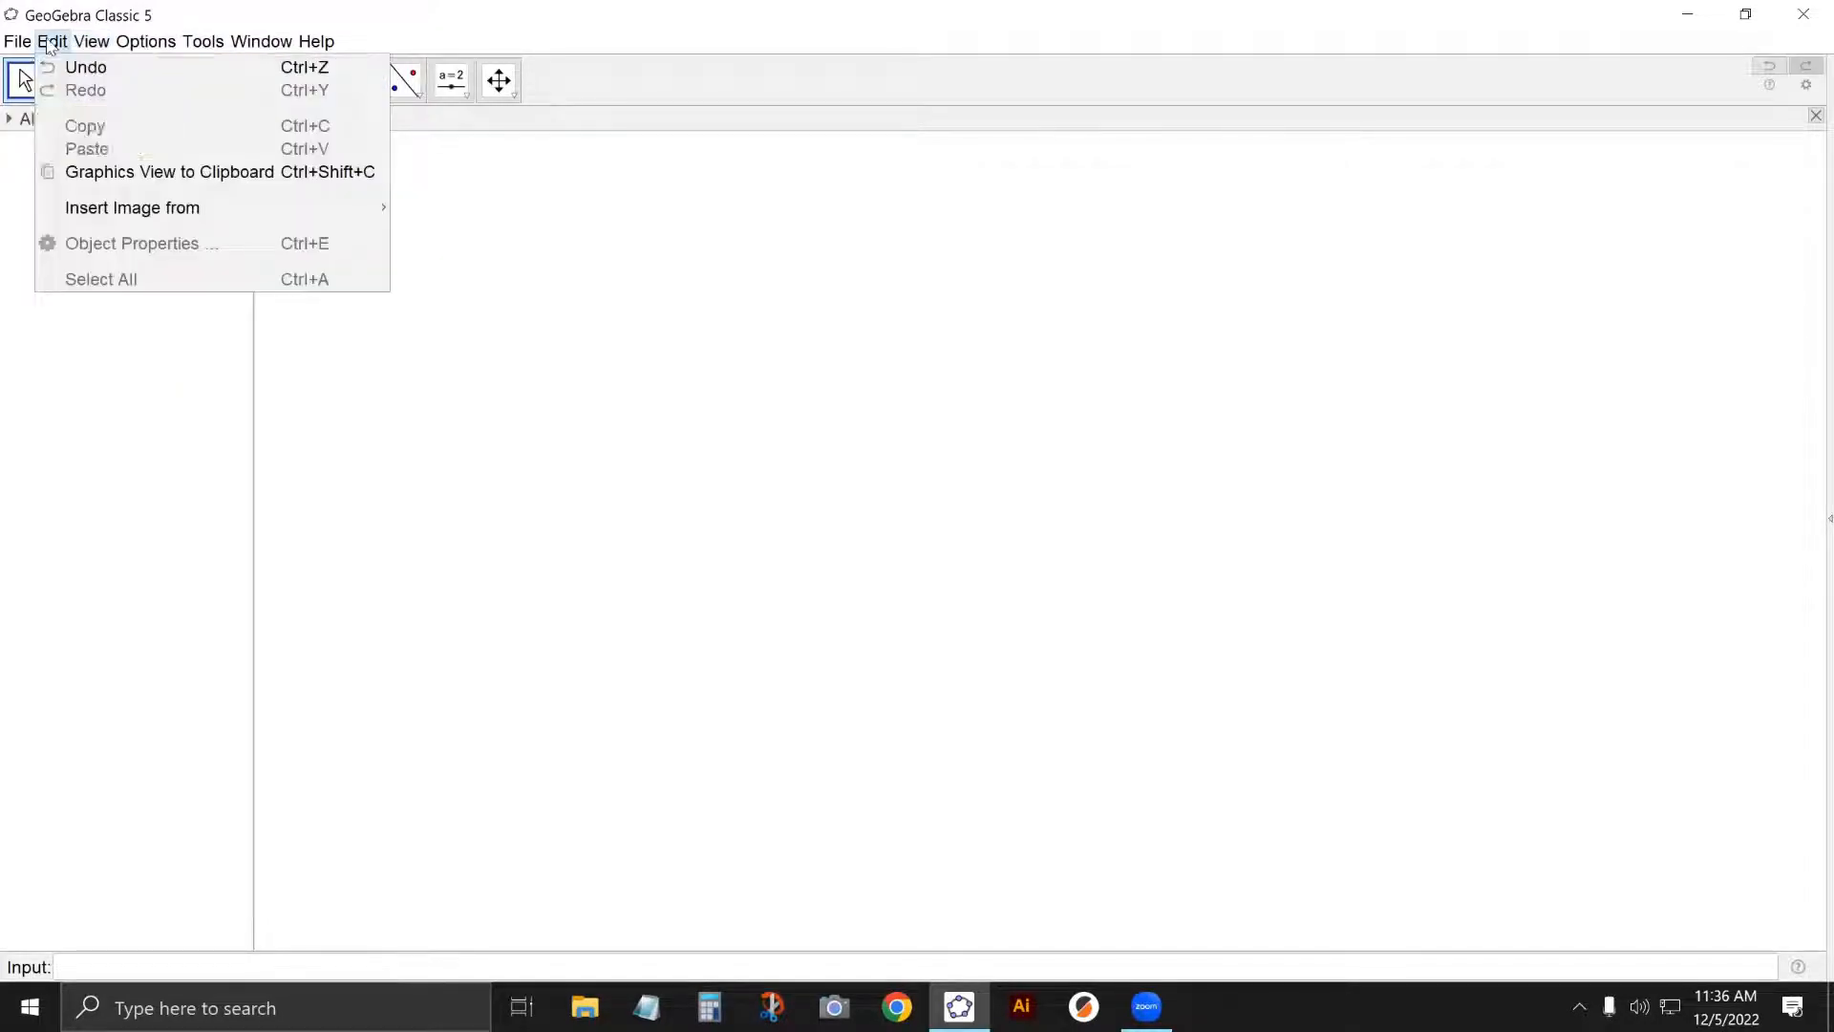
left_click(266, 9)
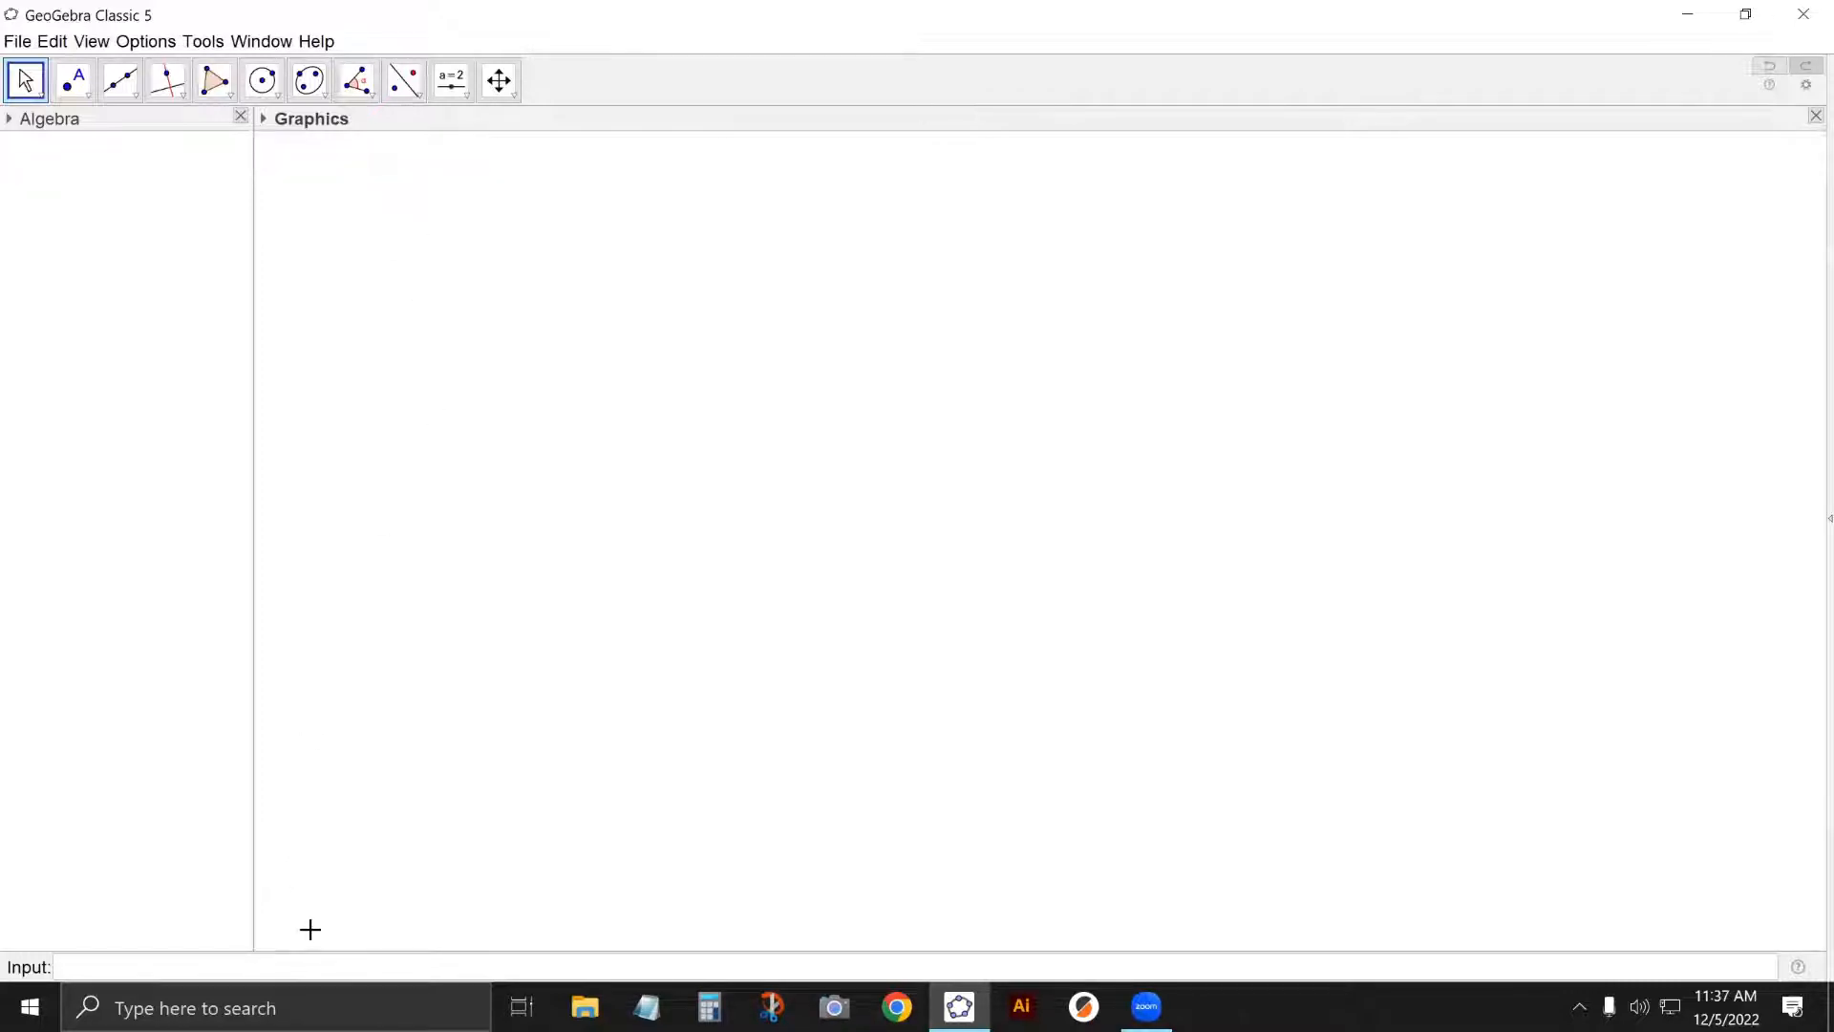
Create point A at the coordinates (0, 0) and clear its selection.
left_click(363, 969)
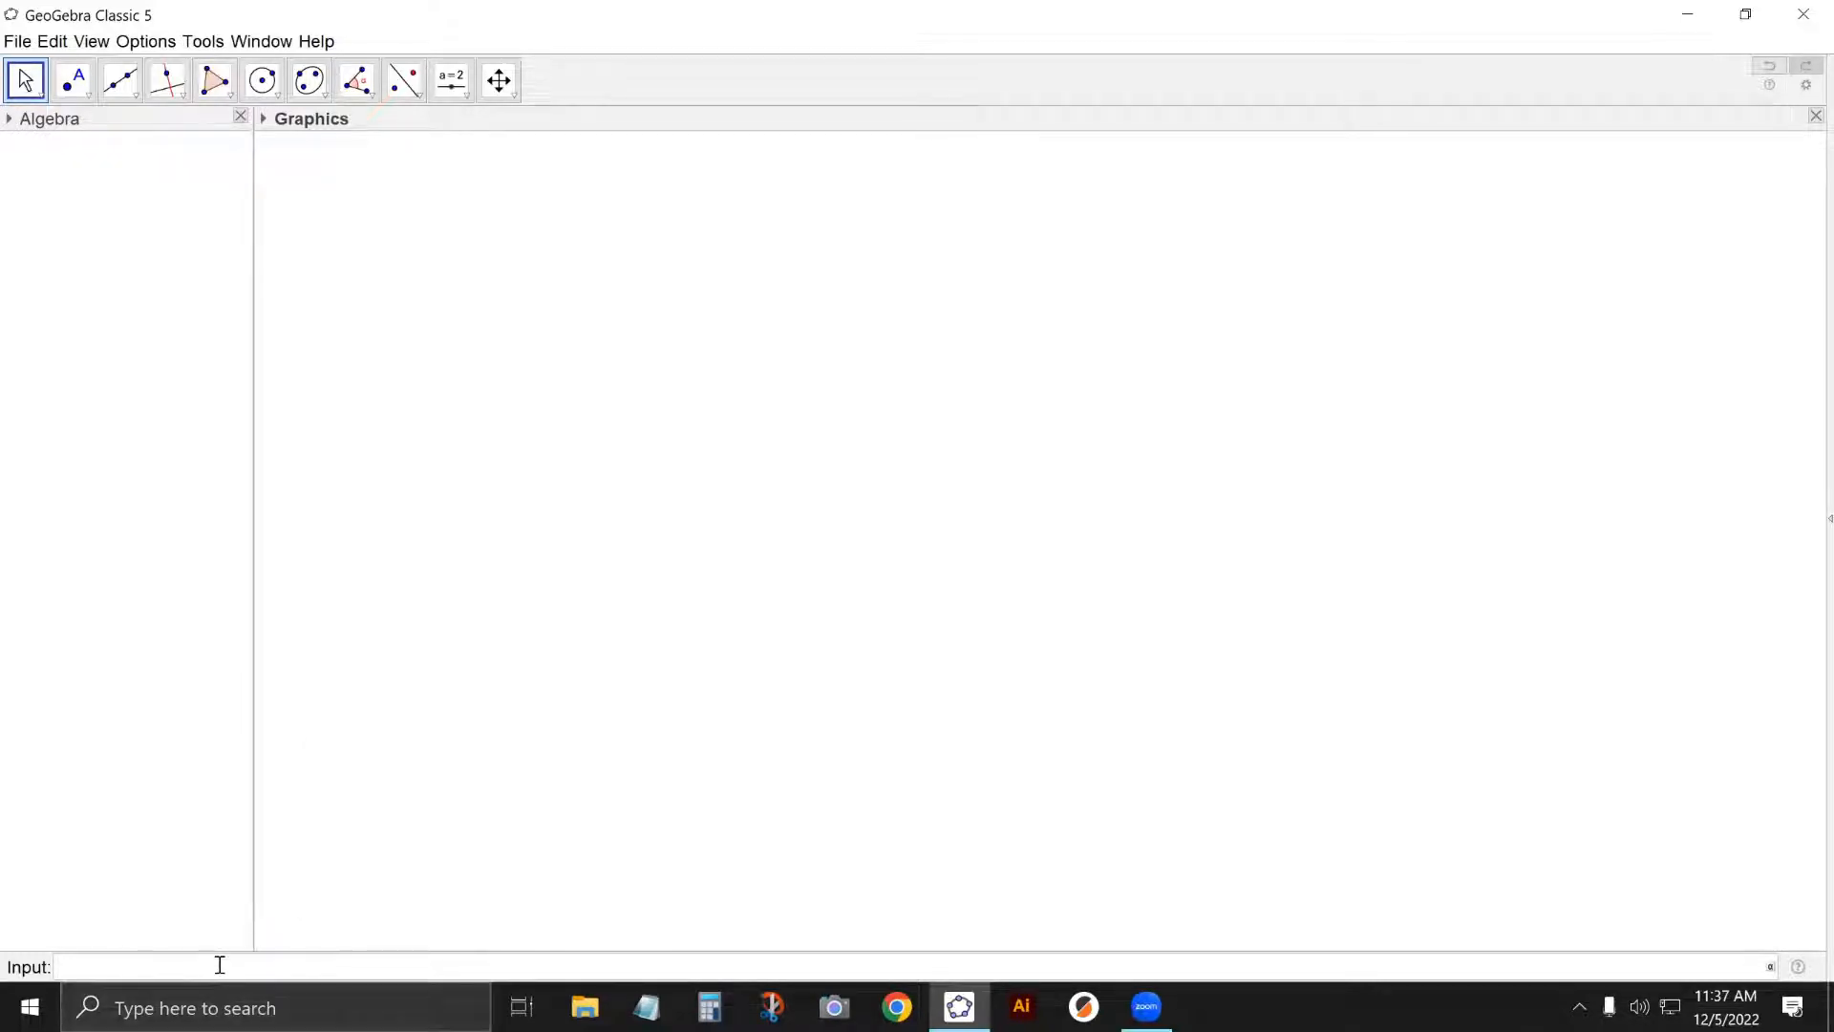
type("A=(0,0")
key("Return")
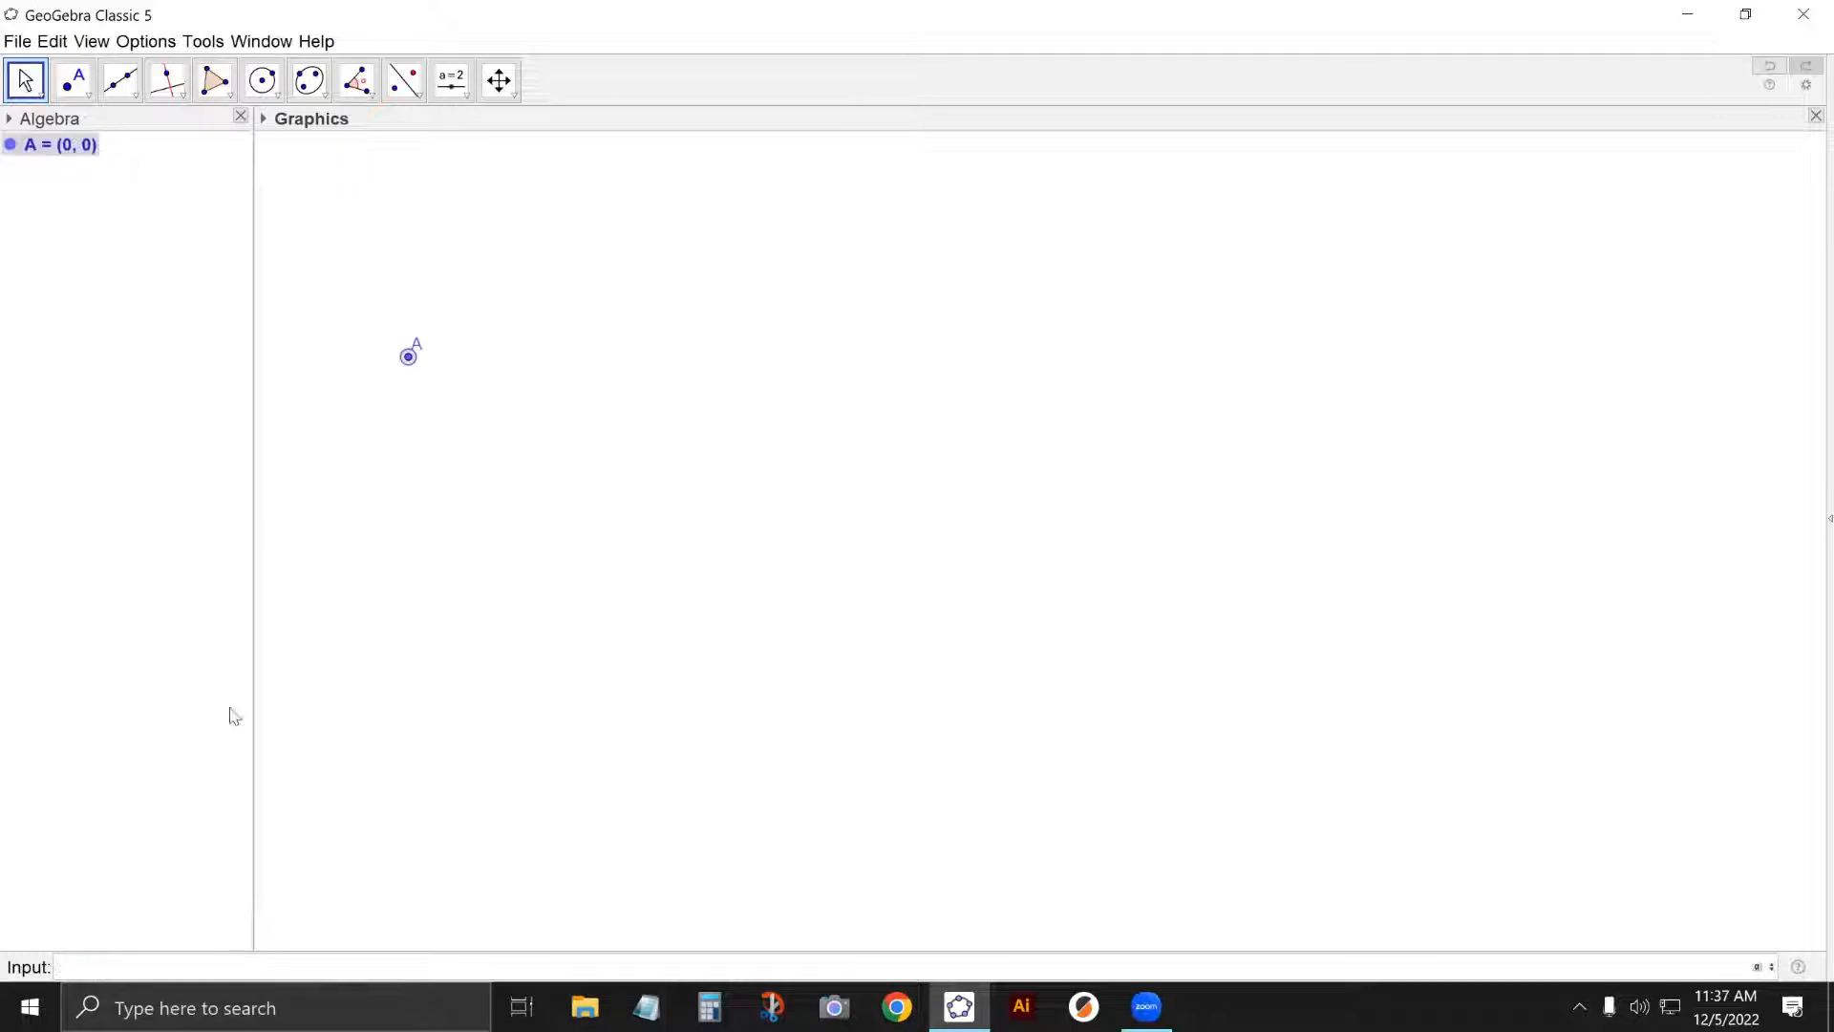
left_click(23, 84)
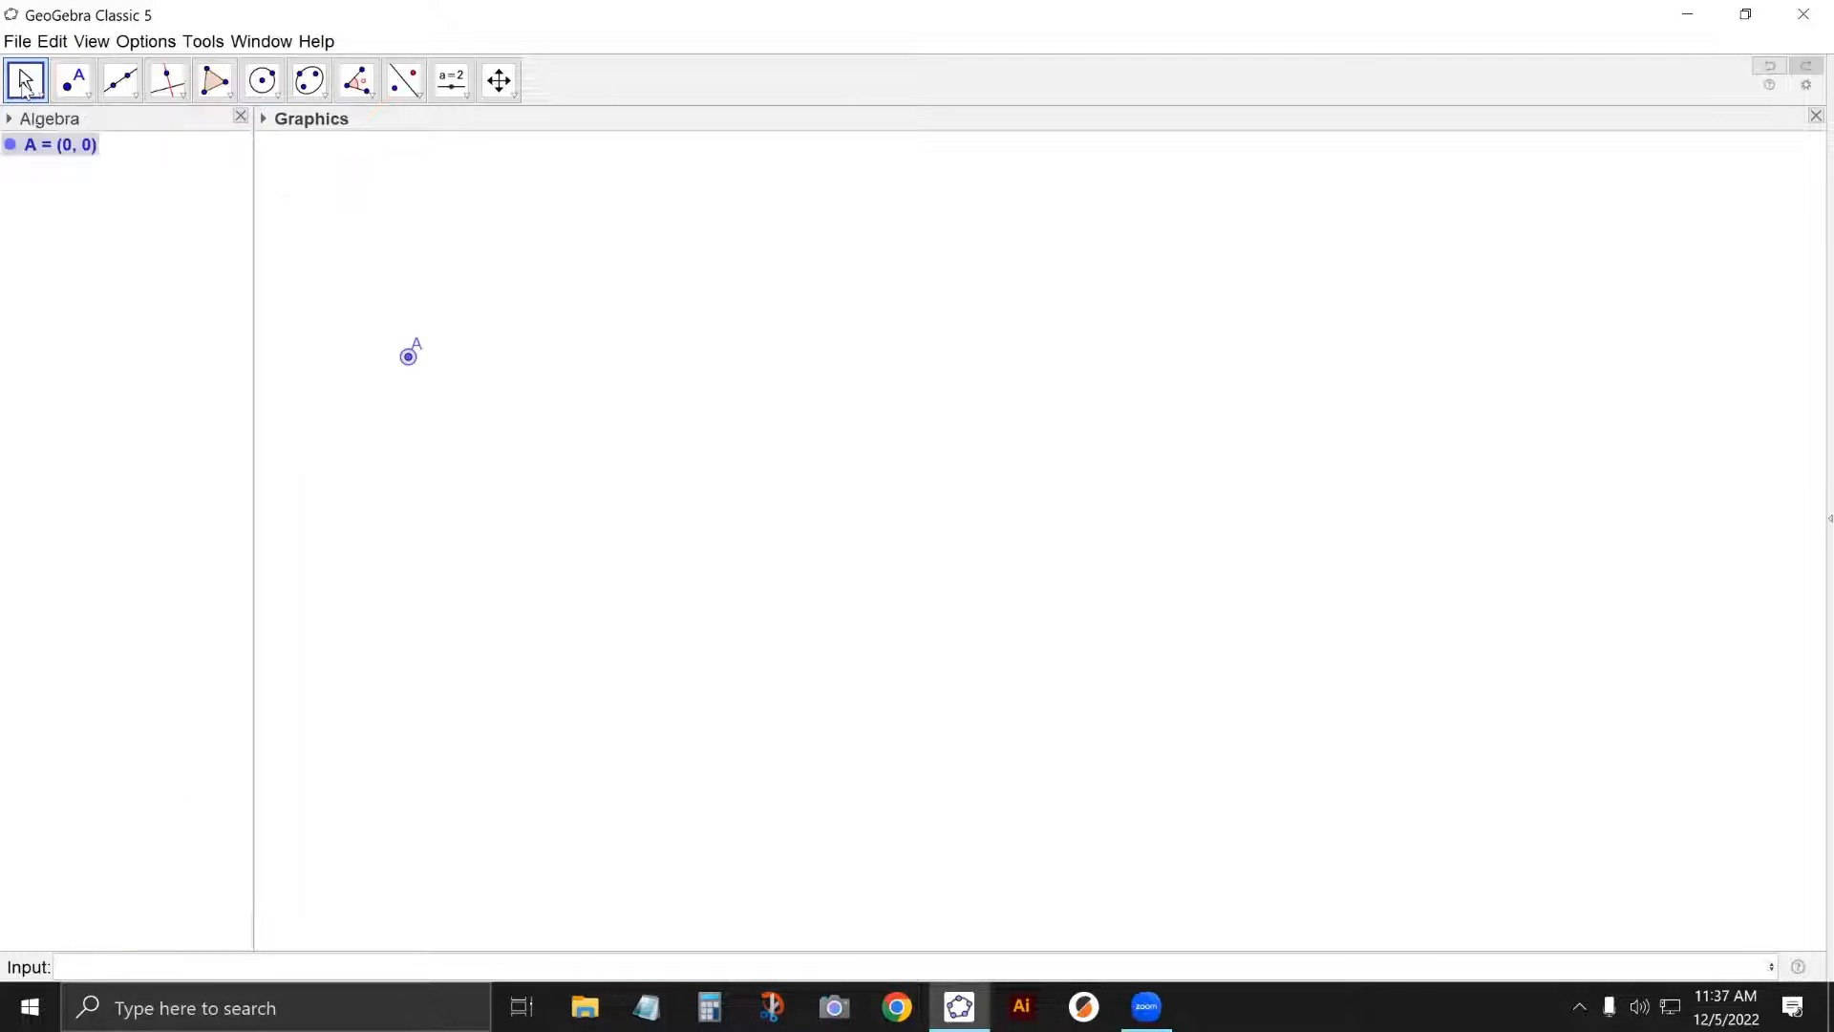
left_click(323, 392)
Create point B at the coordinates (1, 0) and clear its selection.
scroll(349, 297, "up", 5)
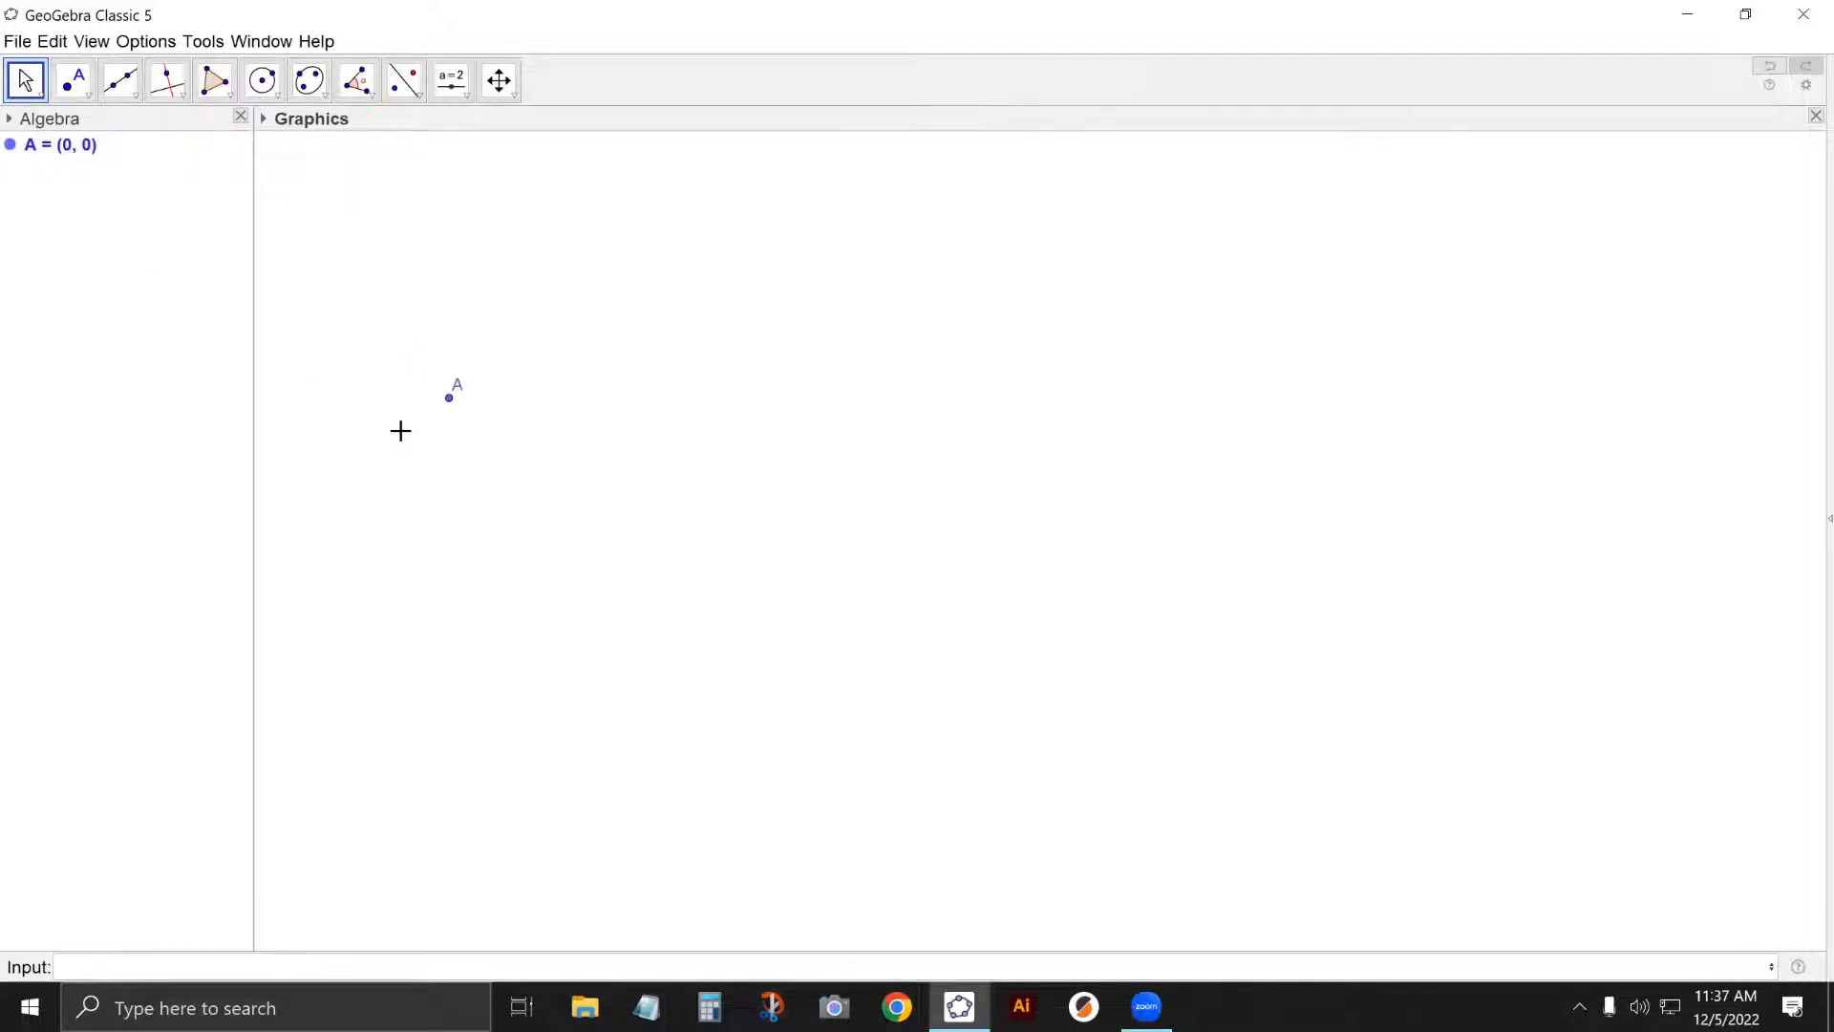
scroll(401, 430, "up", 3)
scroll(439, 320, "up", 5)
type("0")
key("BackSpace")
type("1,0")
key("Return")
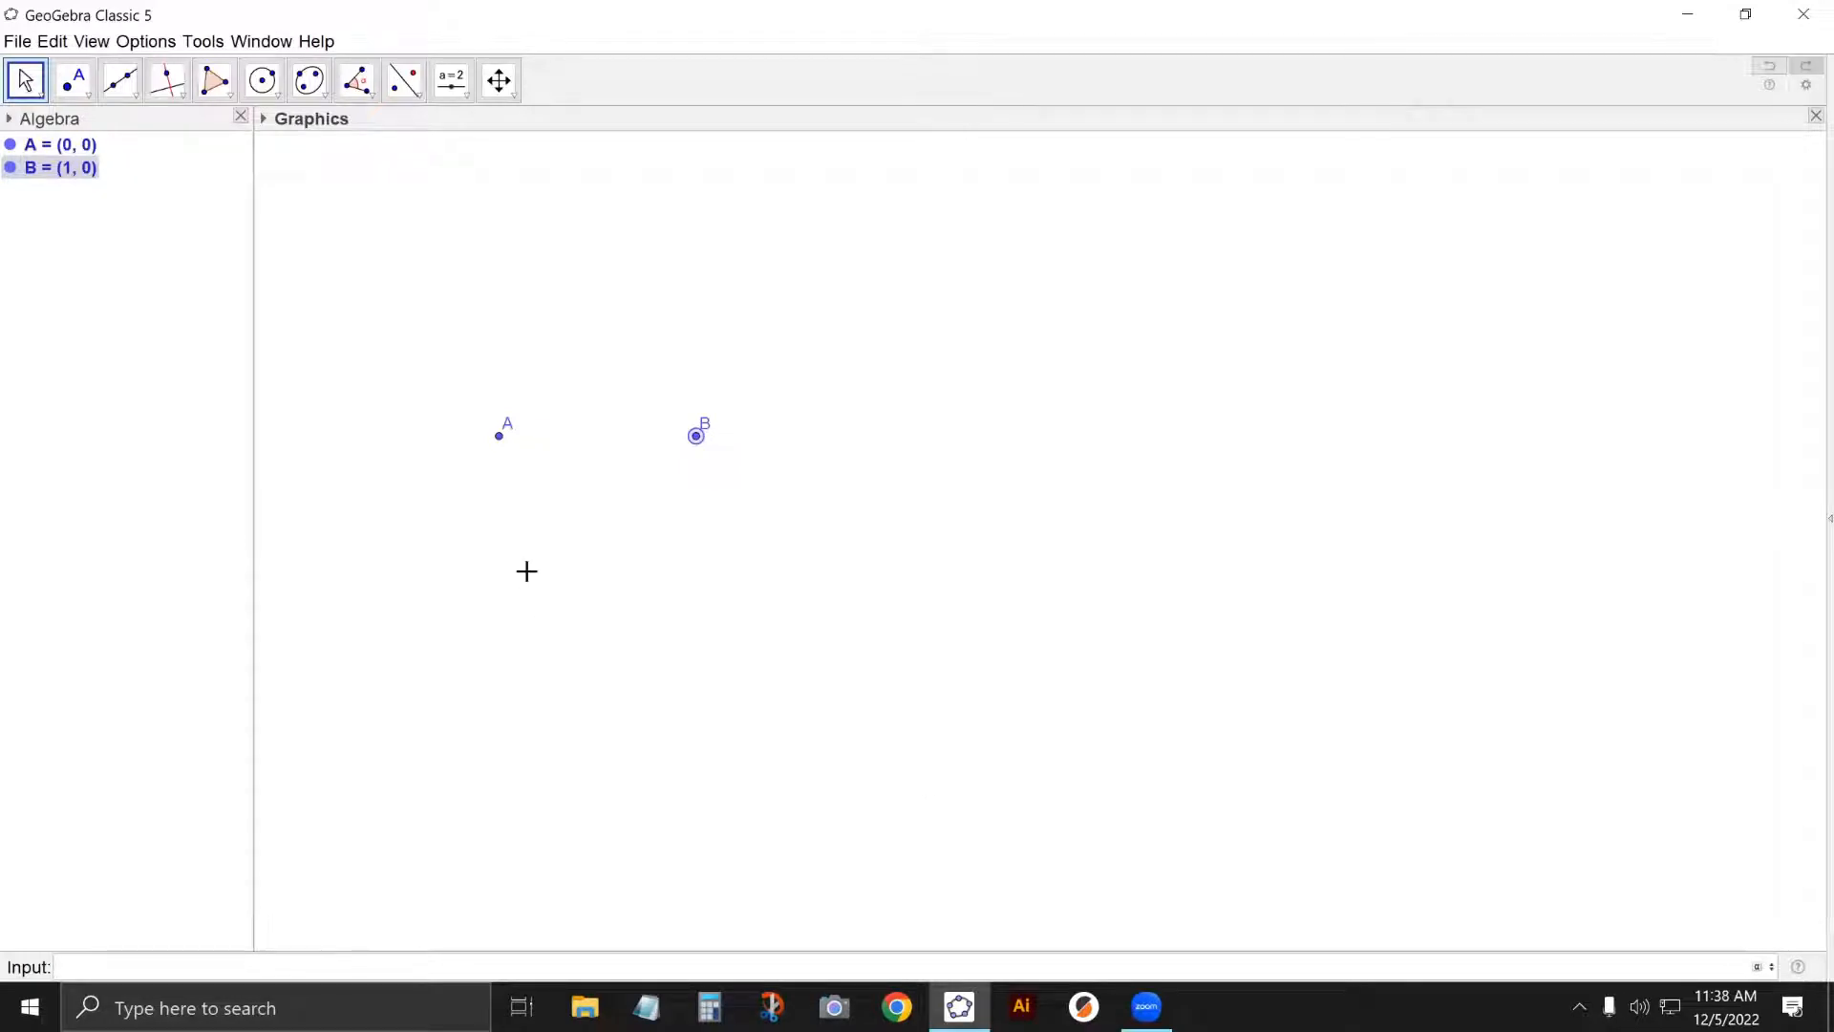
left_click(26, 82)
left_click(474, 267)
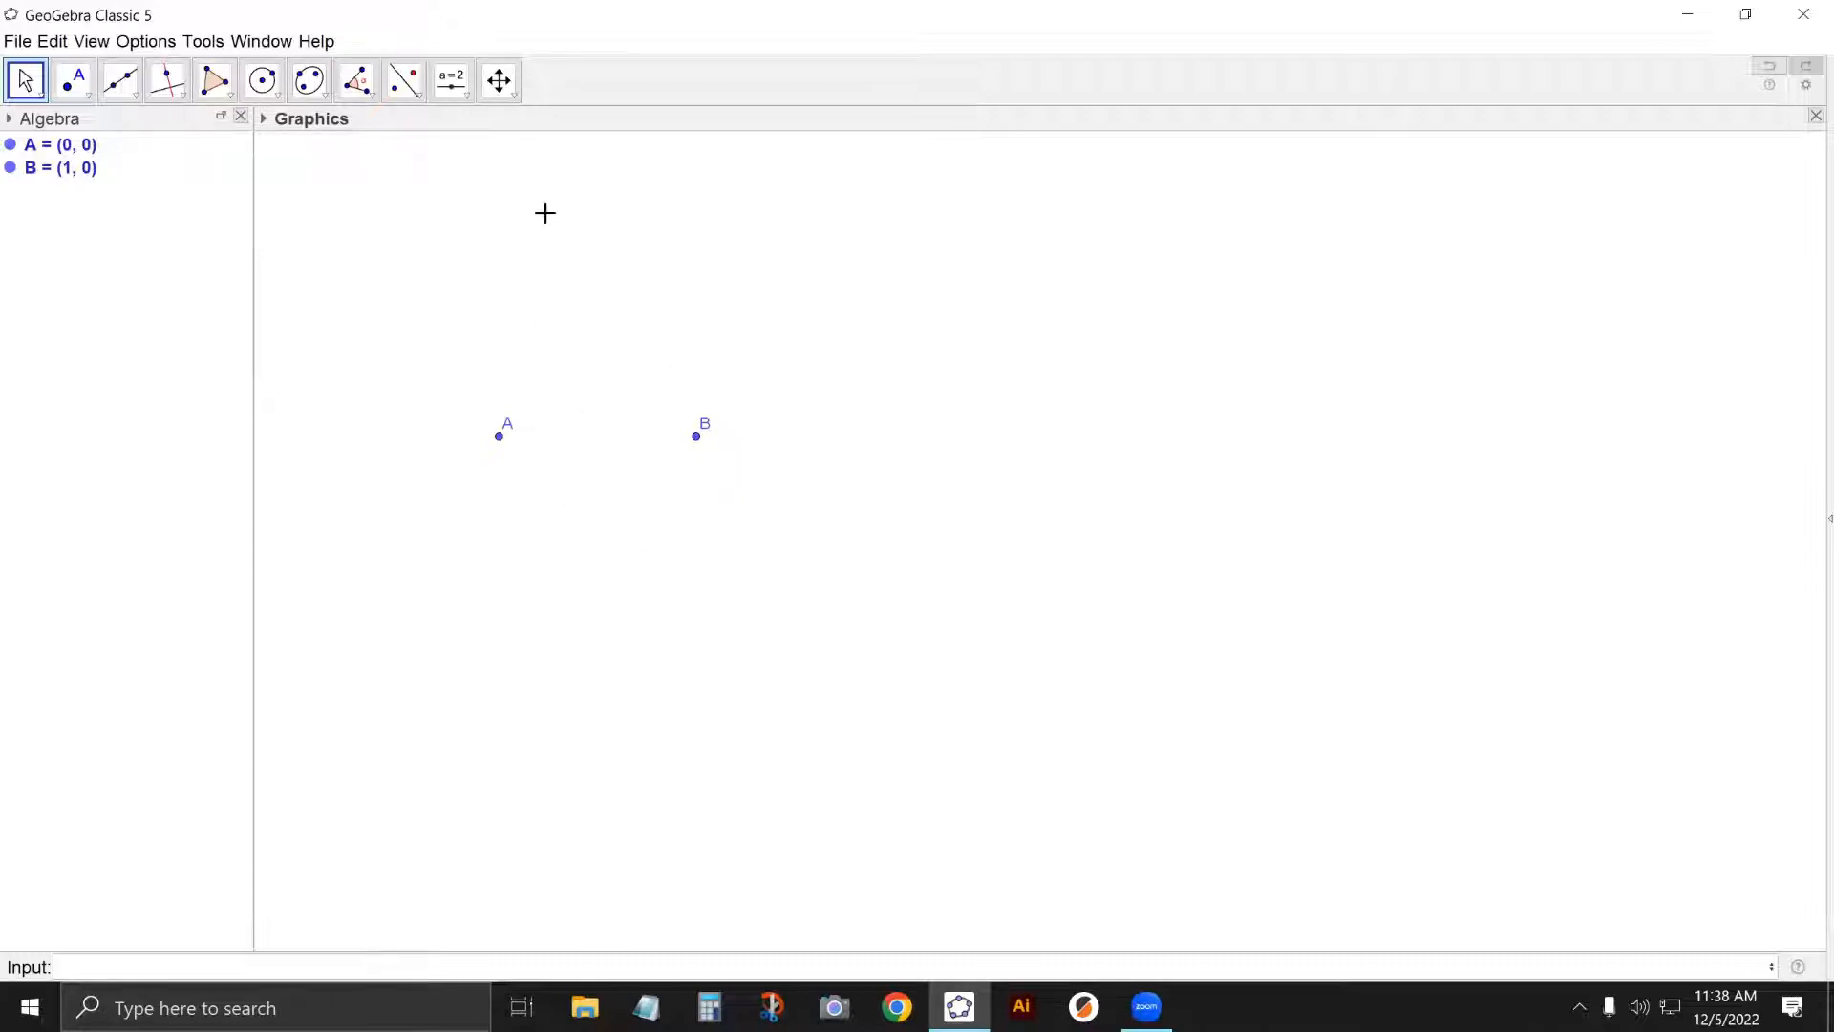
left_click(368, 88)
left_click(373, 101)
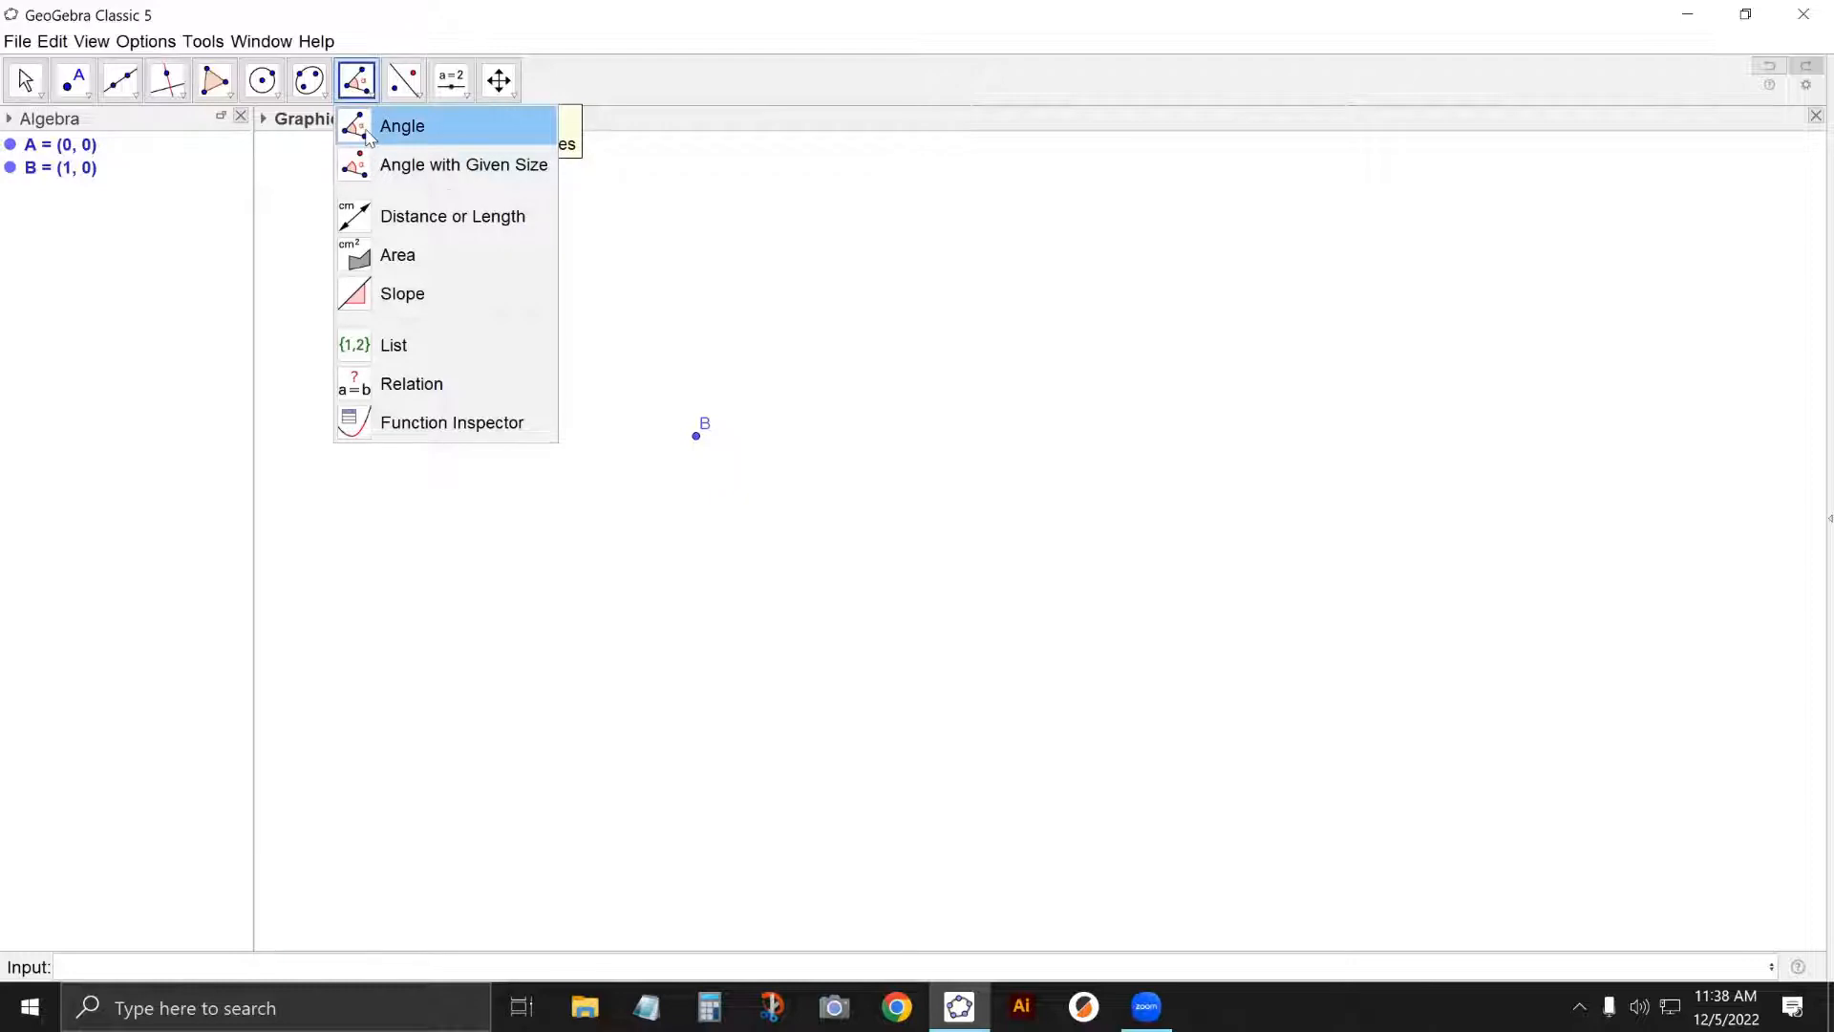
left_click(369, 129)
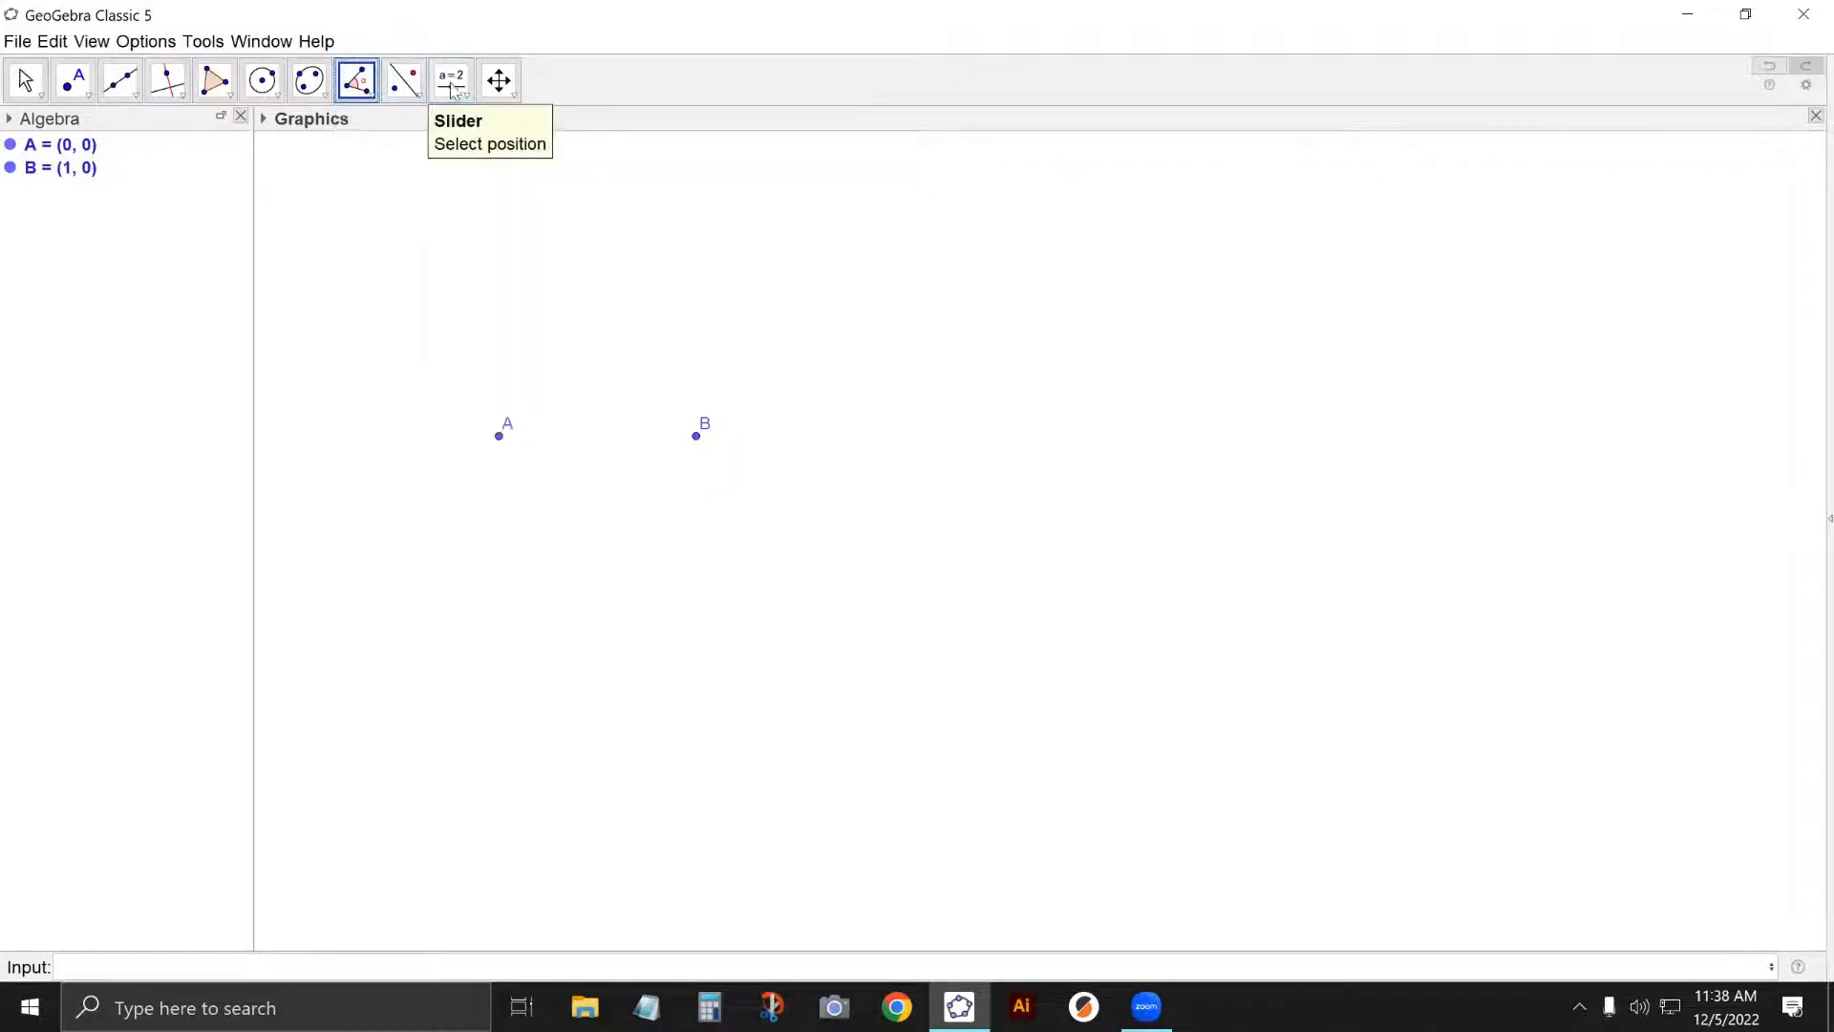
Rotate point B around point A by 45° counterclockwise.
left_click(421, 103)
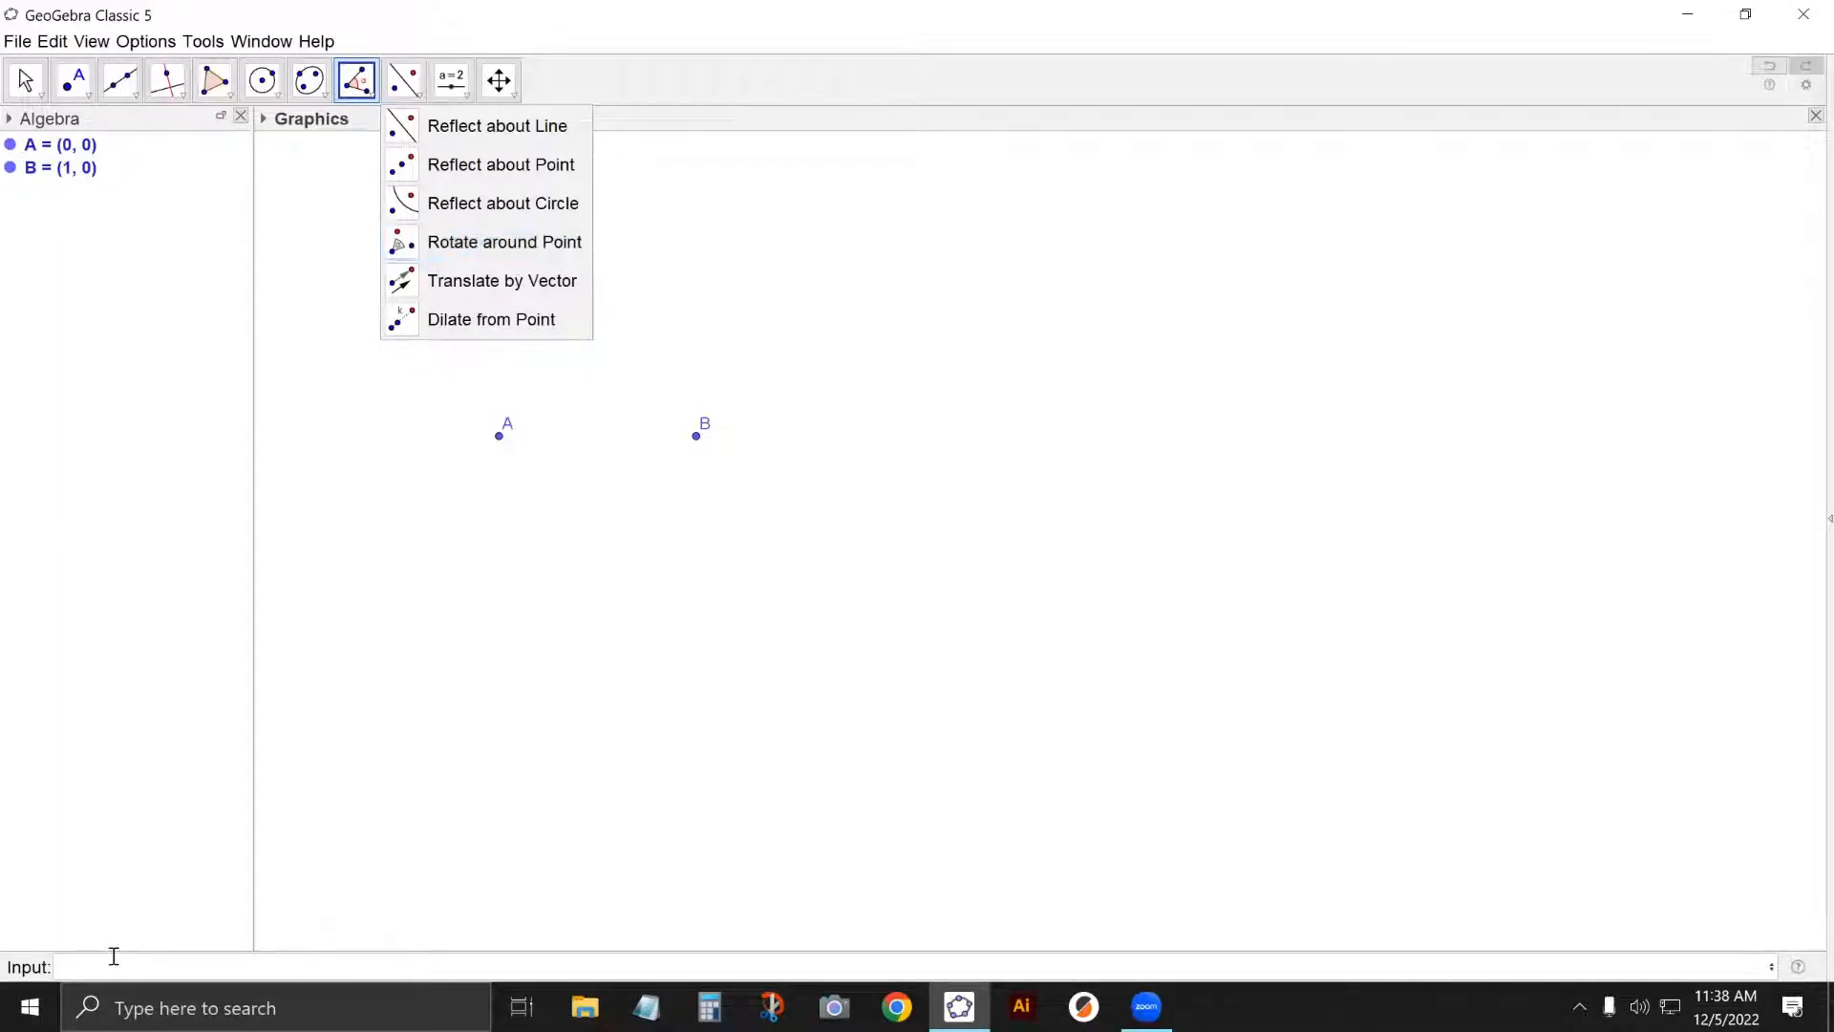
left_click(483, 244)
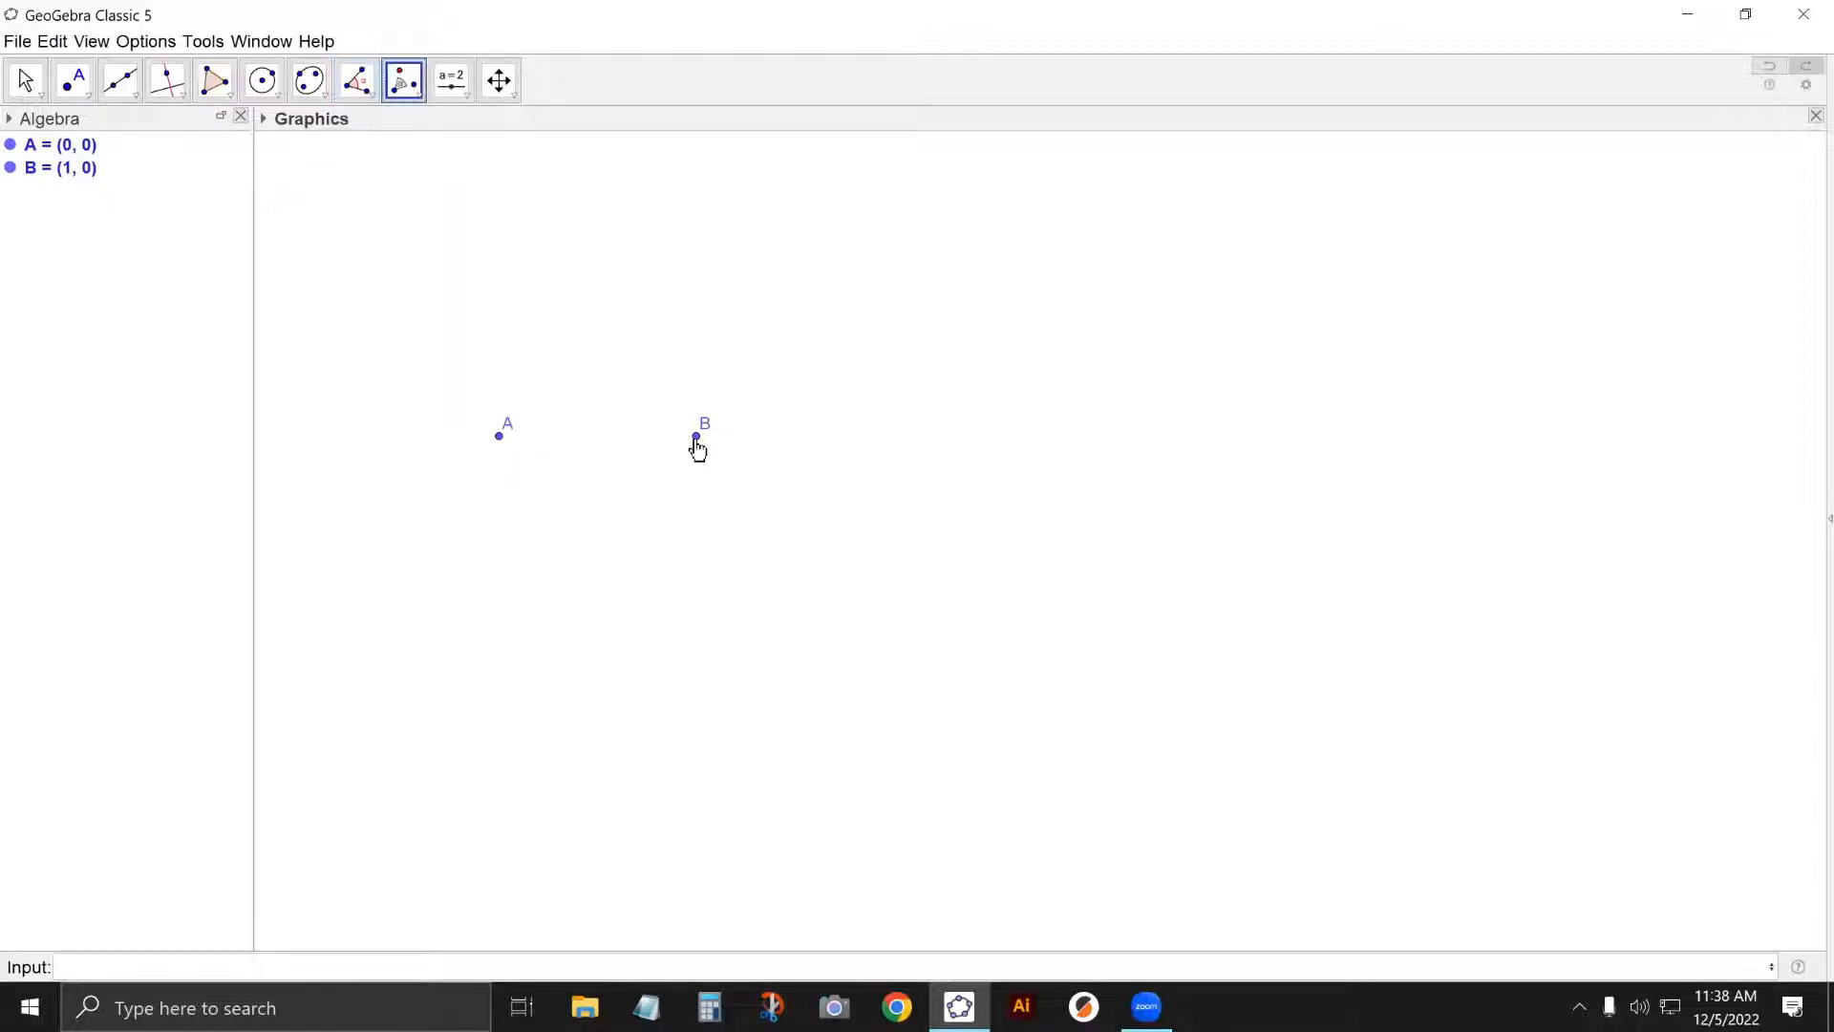
left_click(697, 436)
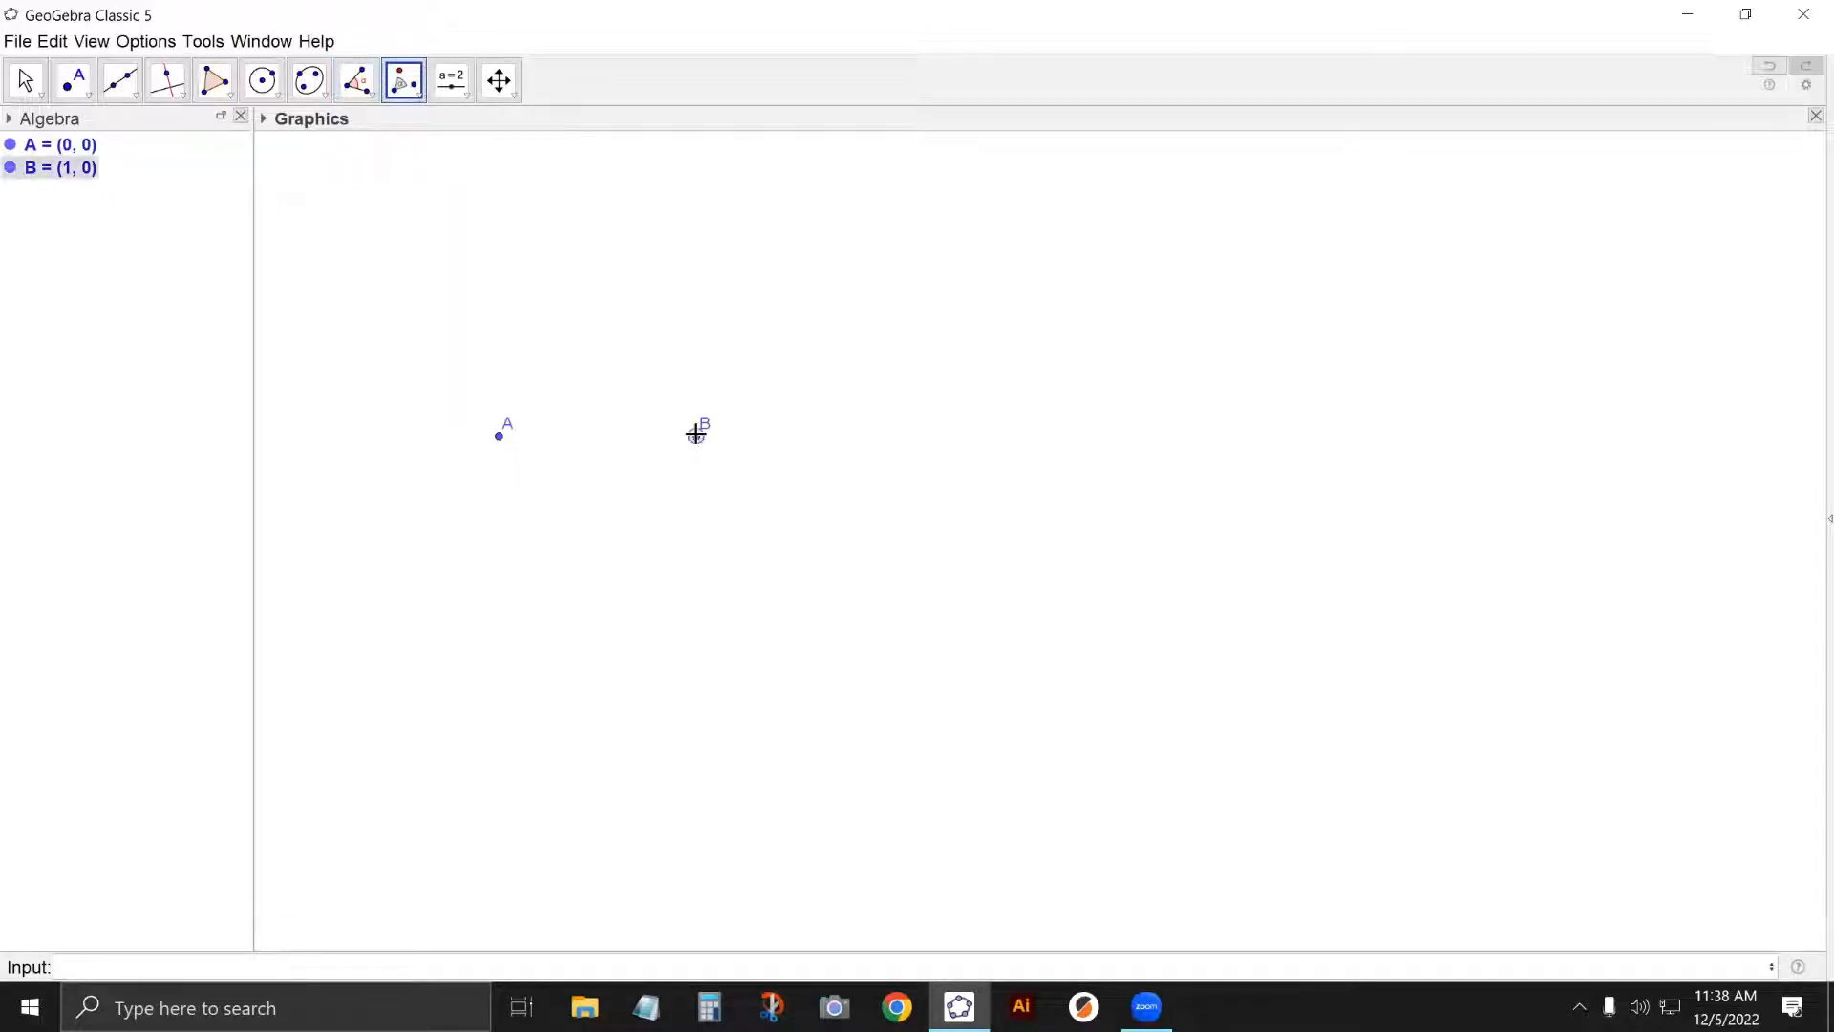
left_click(498, 436)
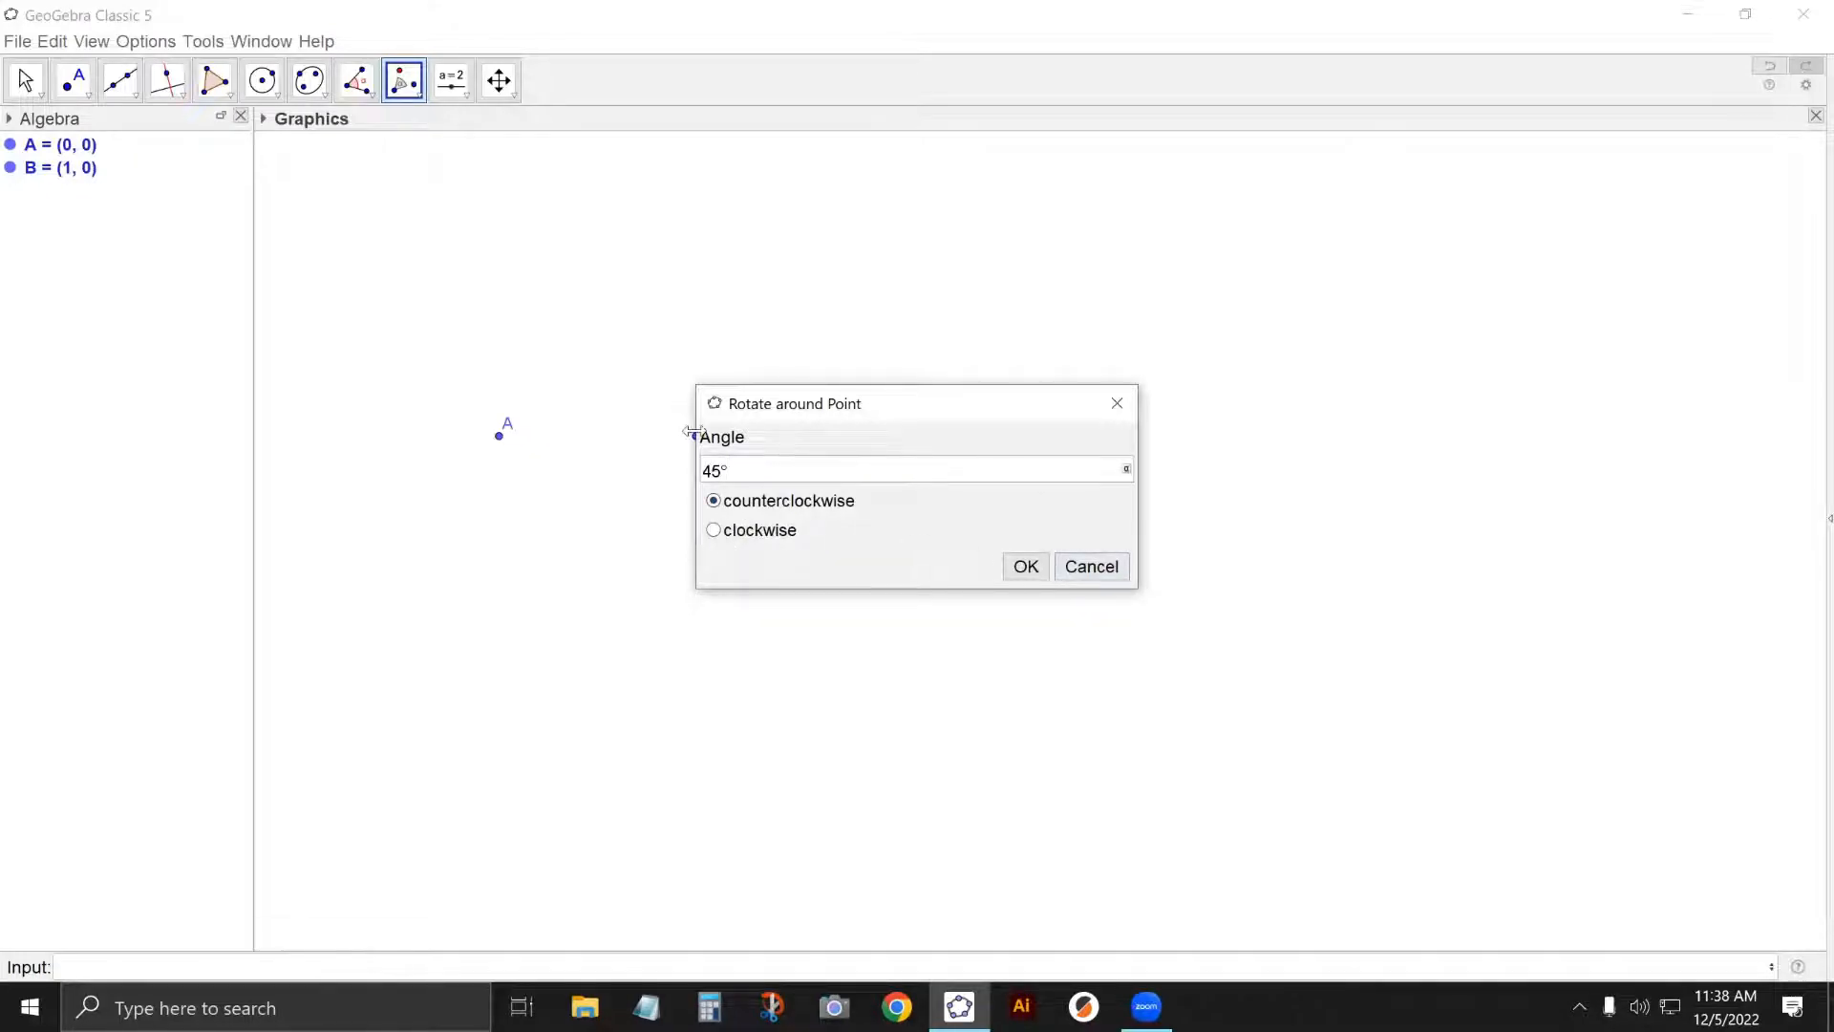
left_click(1029, 568)
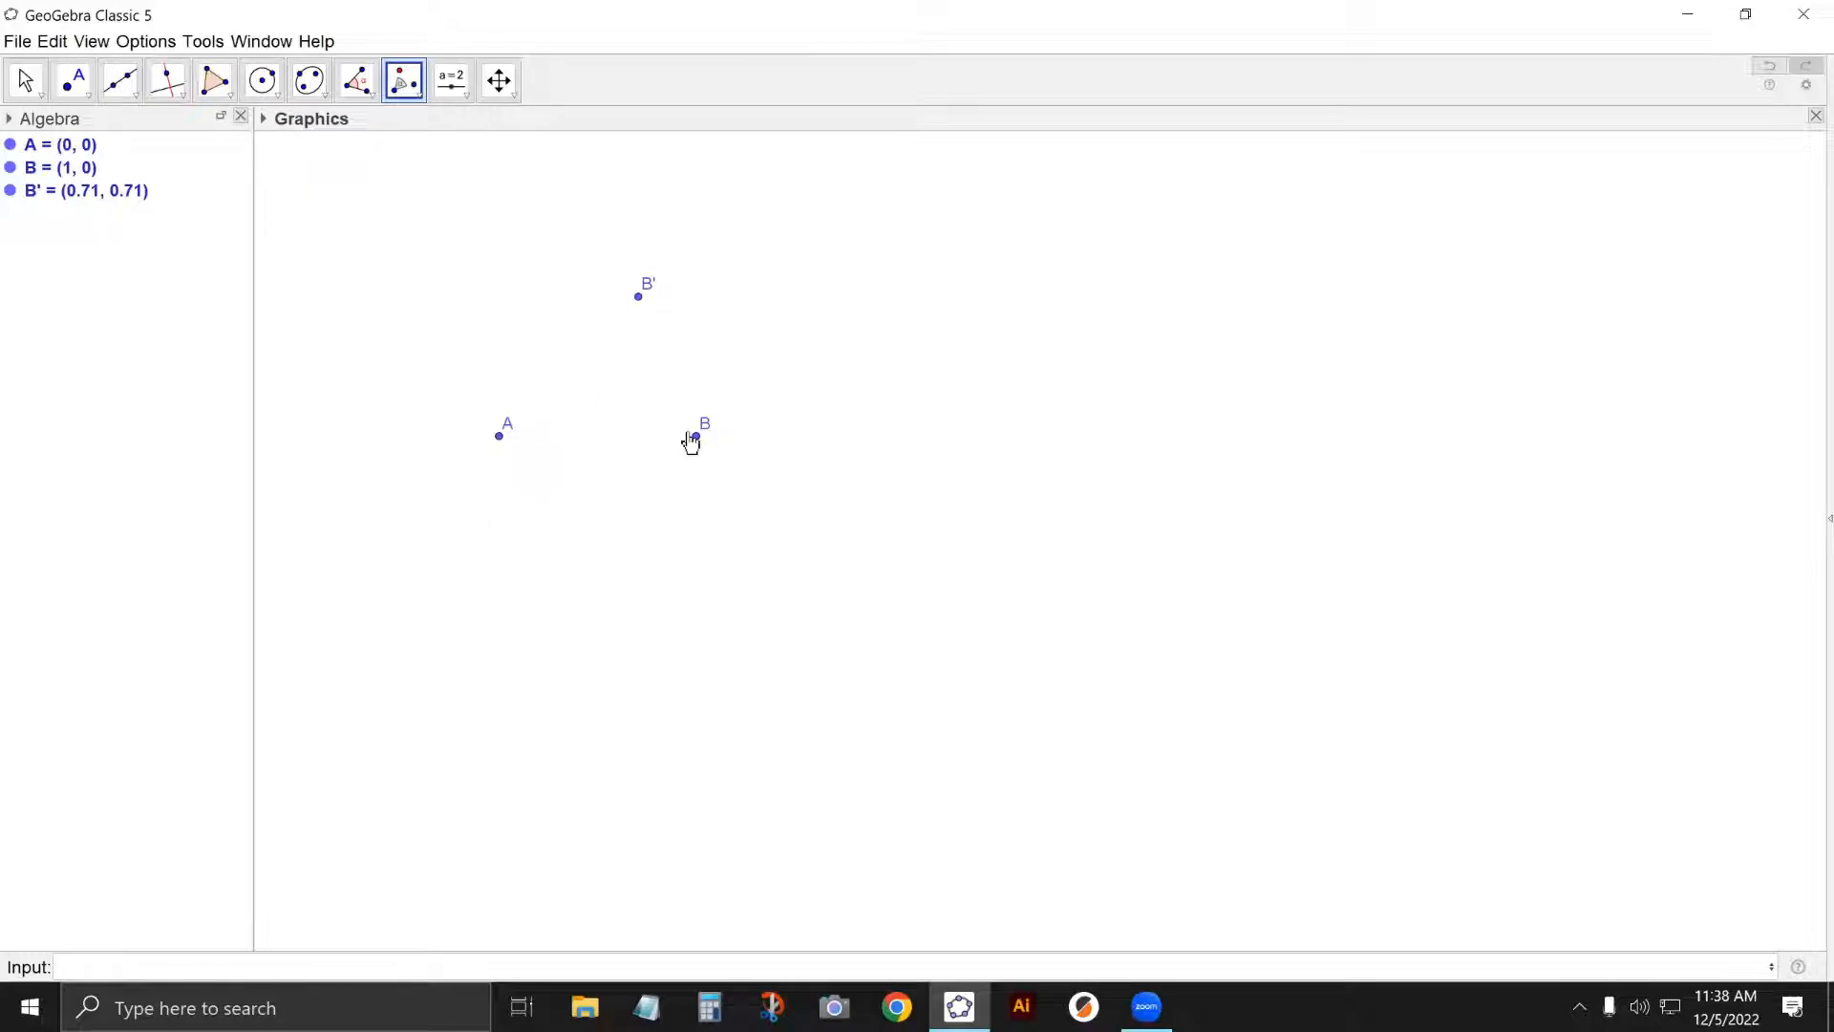
Create another rotated copy of point B with the command Rotate(B,pi/3,A), and dismiss the Filter Keys prompt.
left_click(406, 967)
type("Rot")
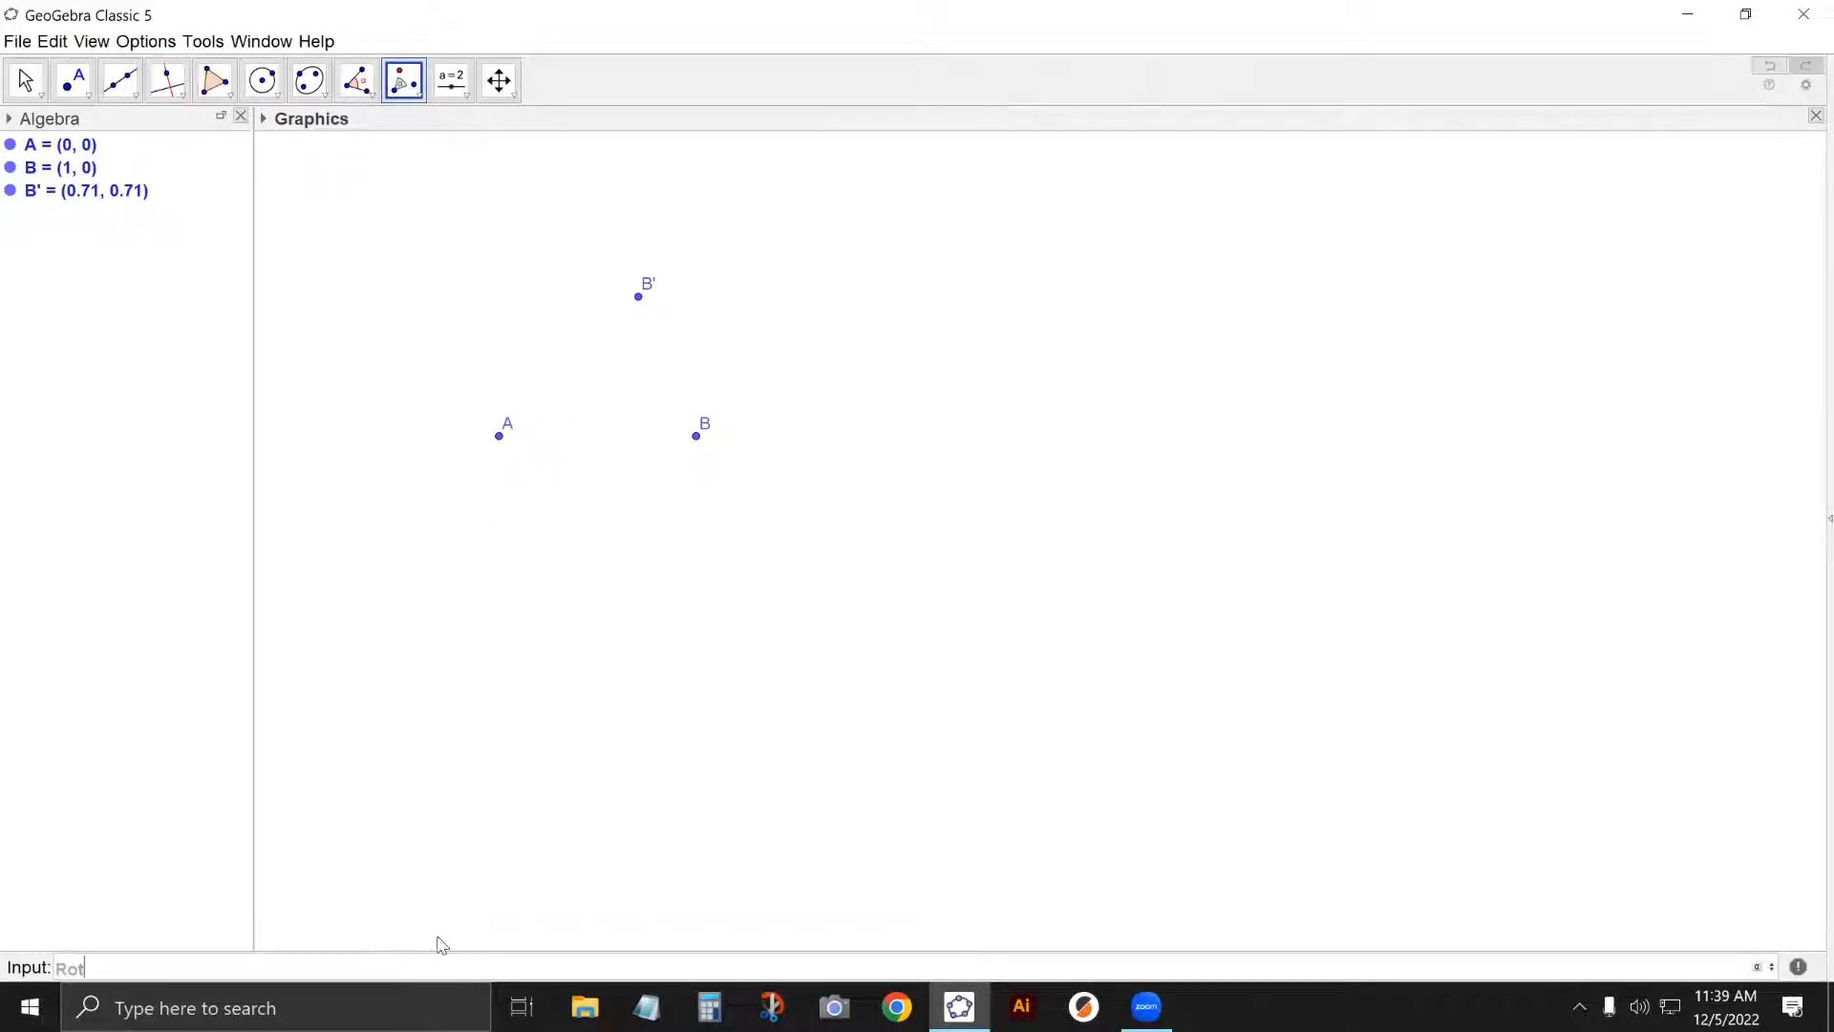
type("ate(B,")
left_click(1758, 966)
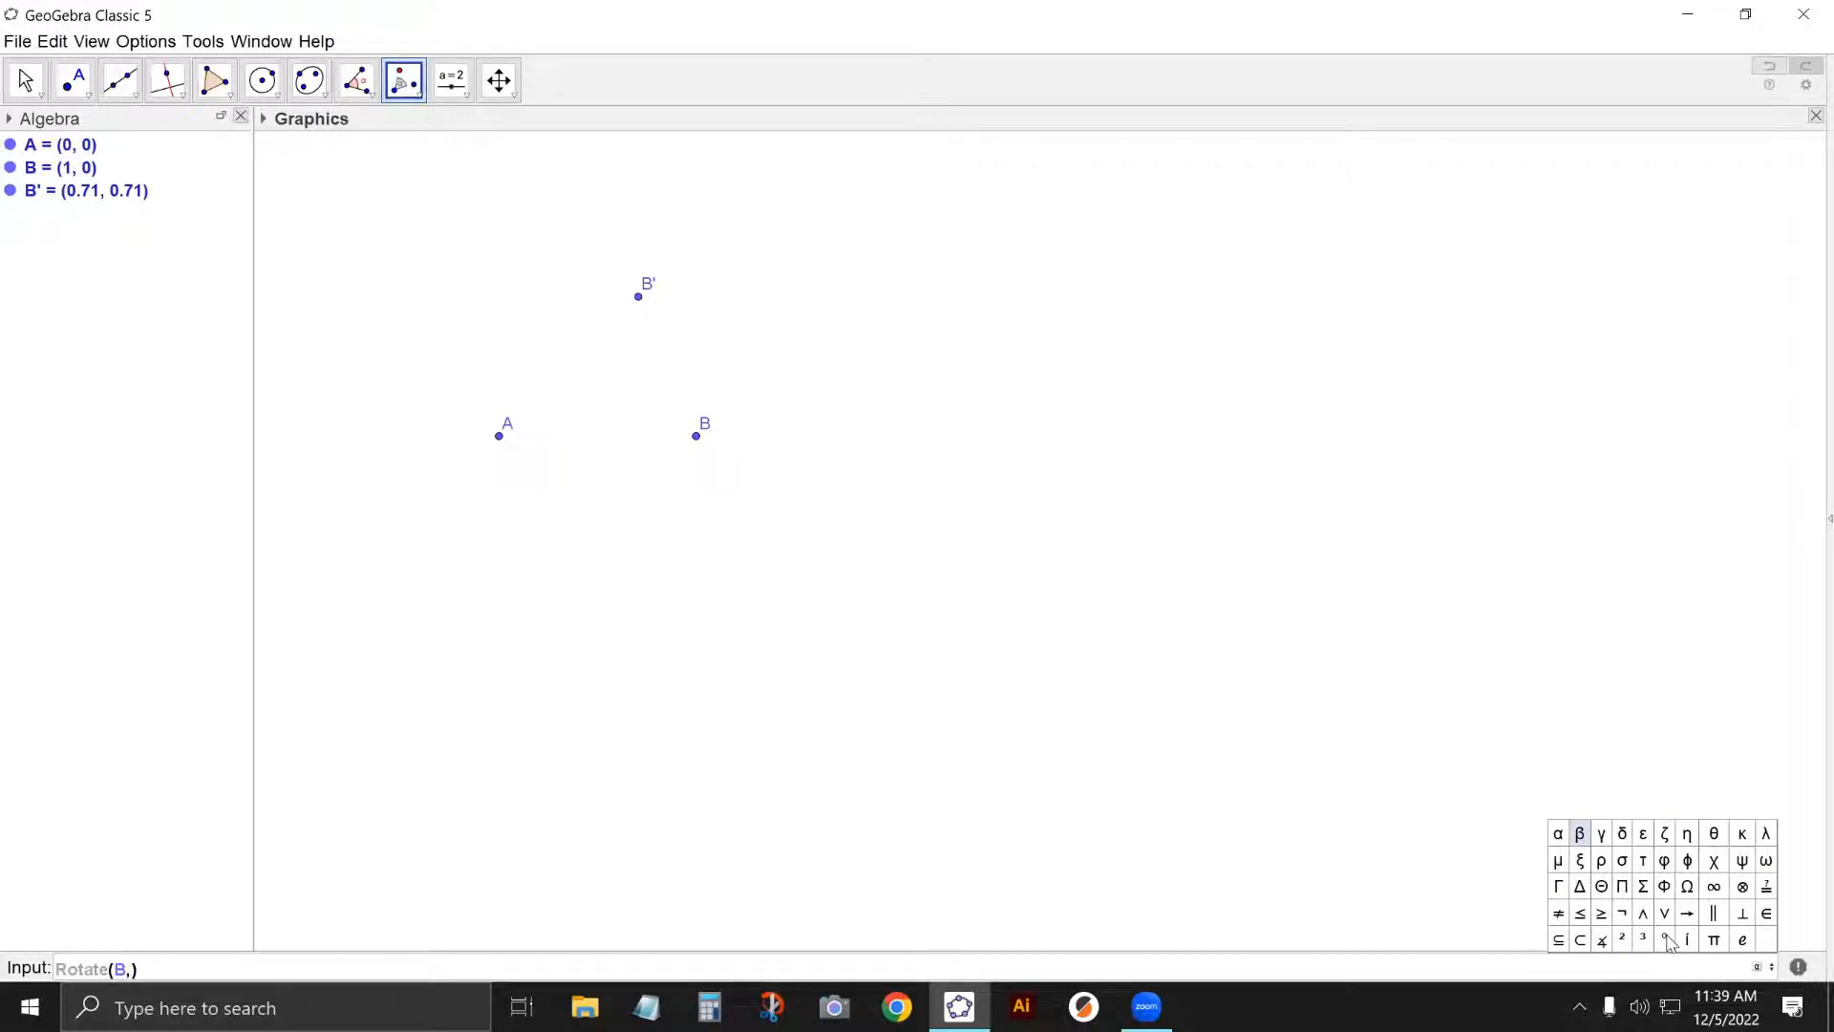
left_click(438, 969)
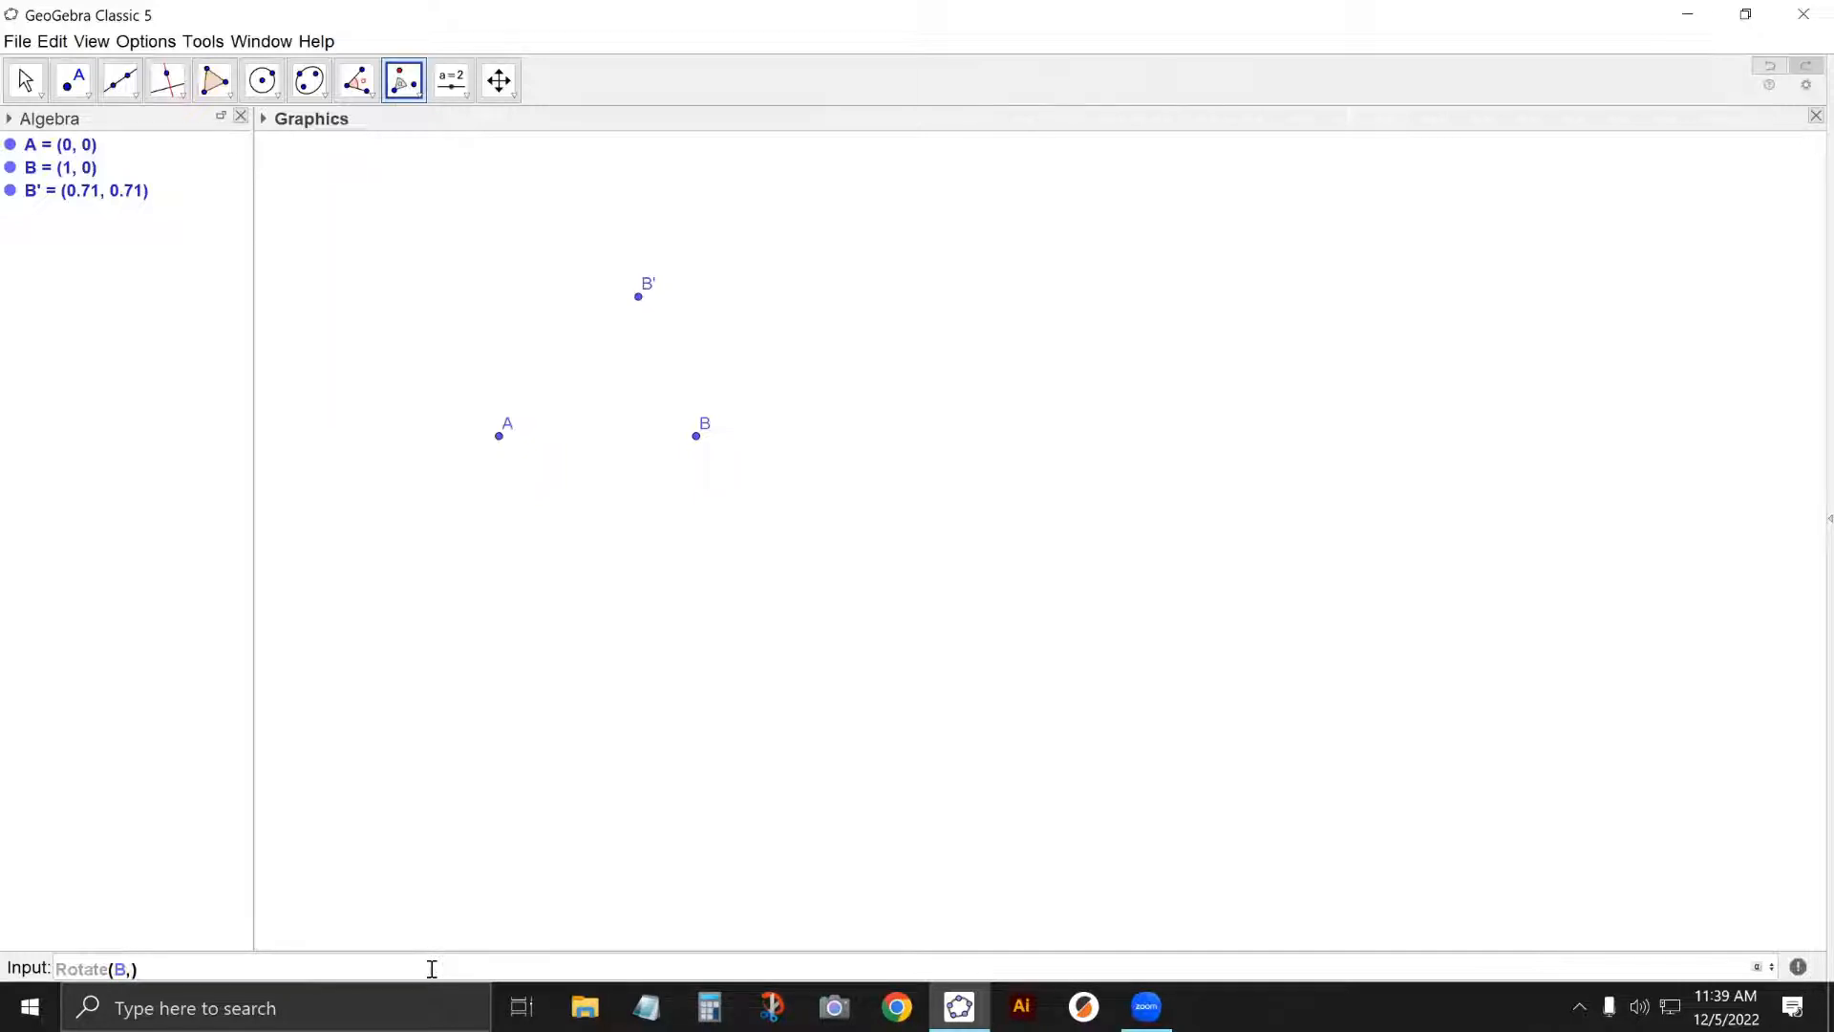
type("pi/3")
type(",A")
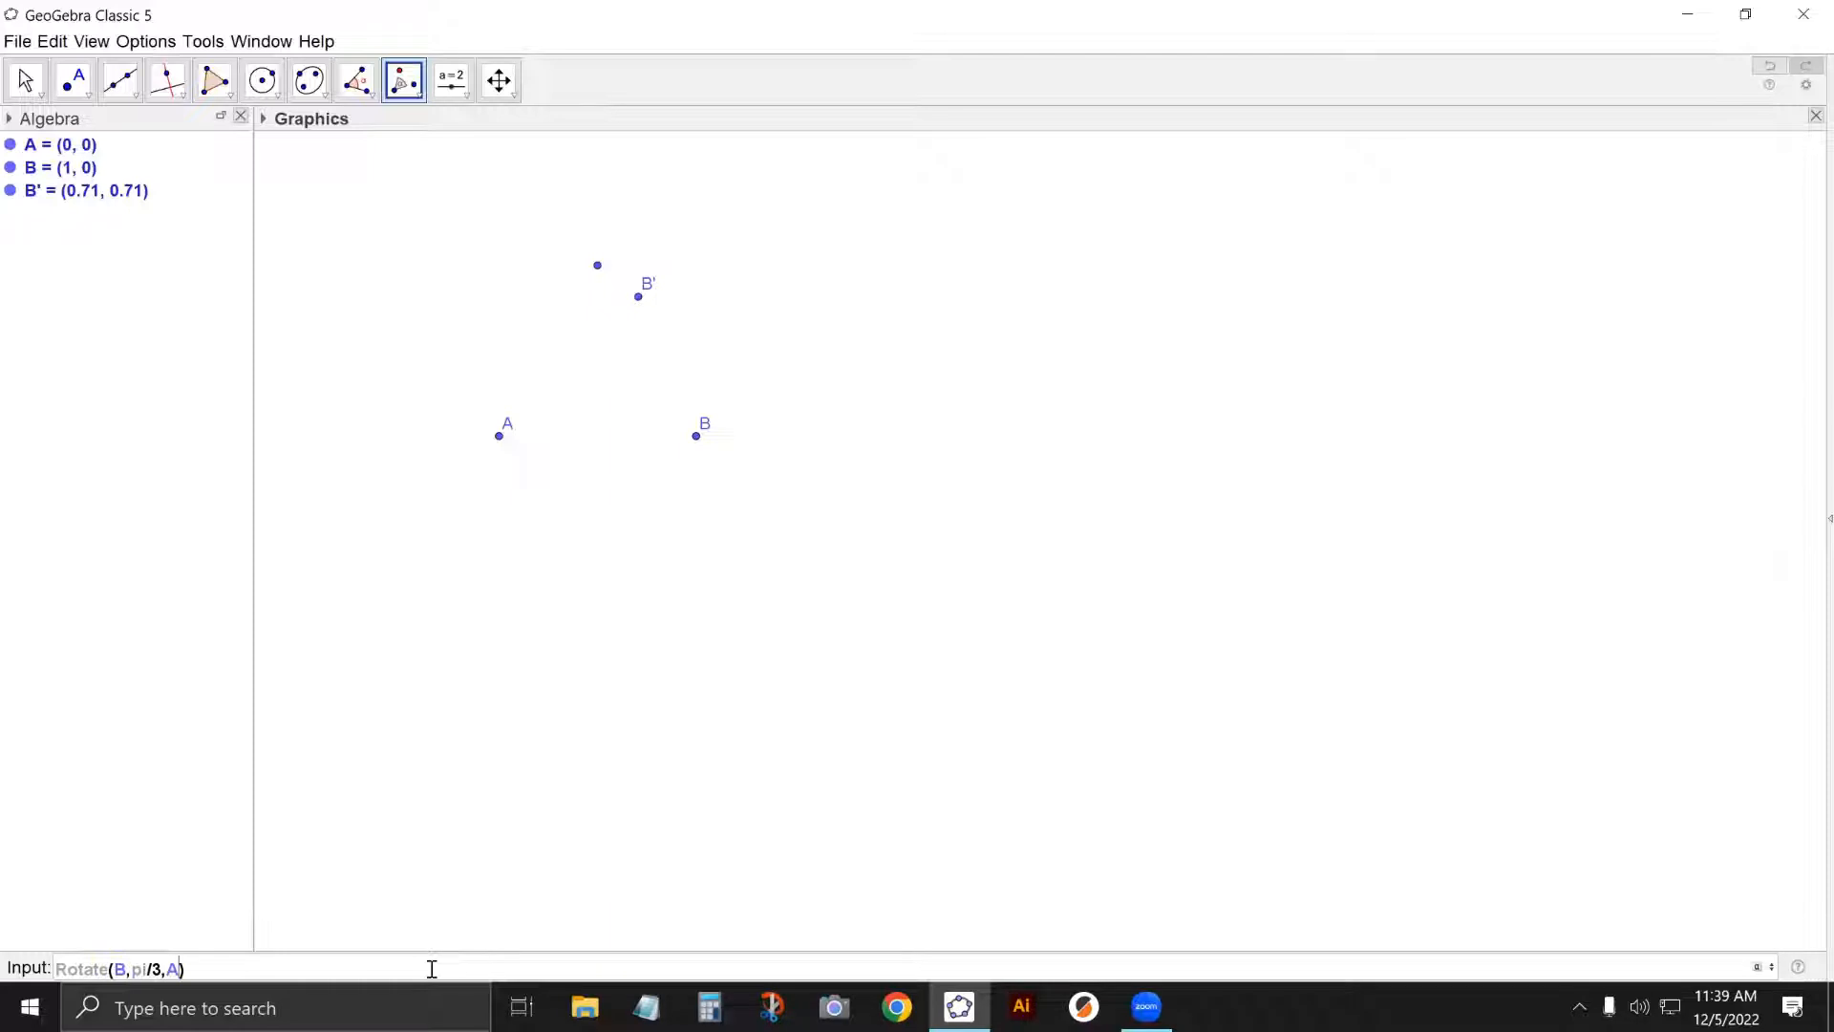
key("Return")
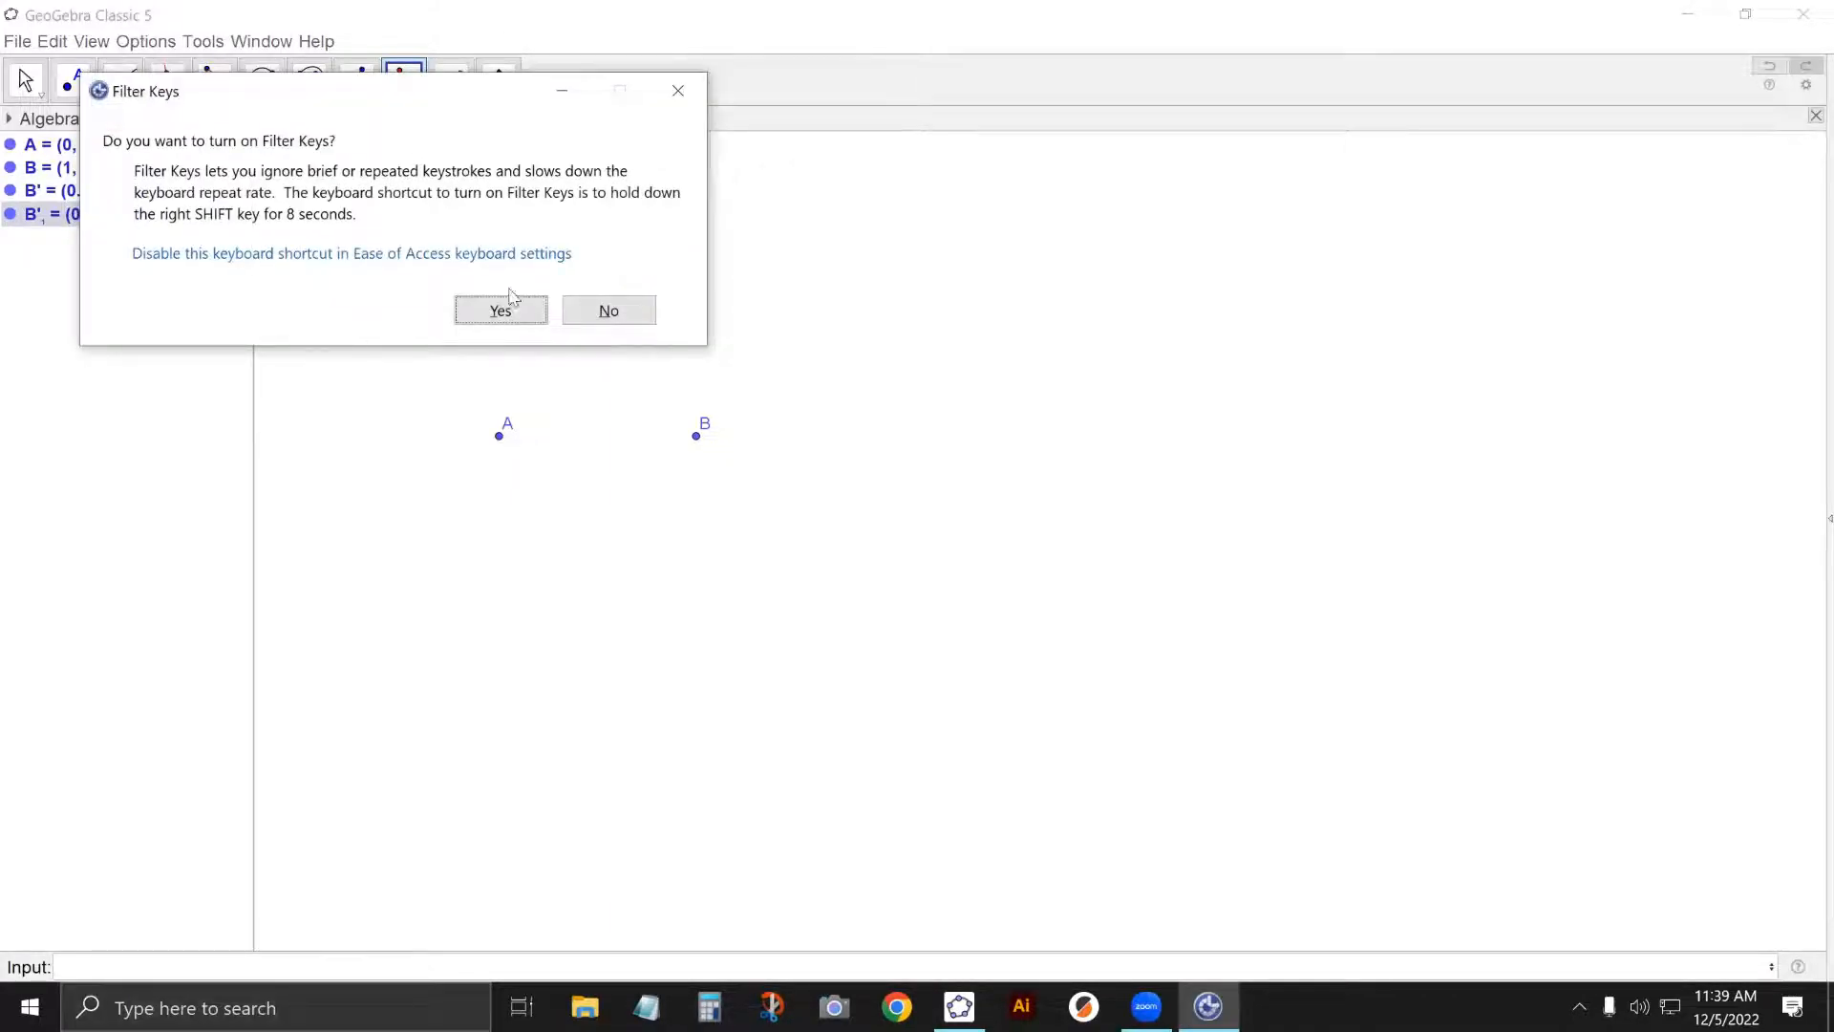
left_click(679, 89)
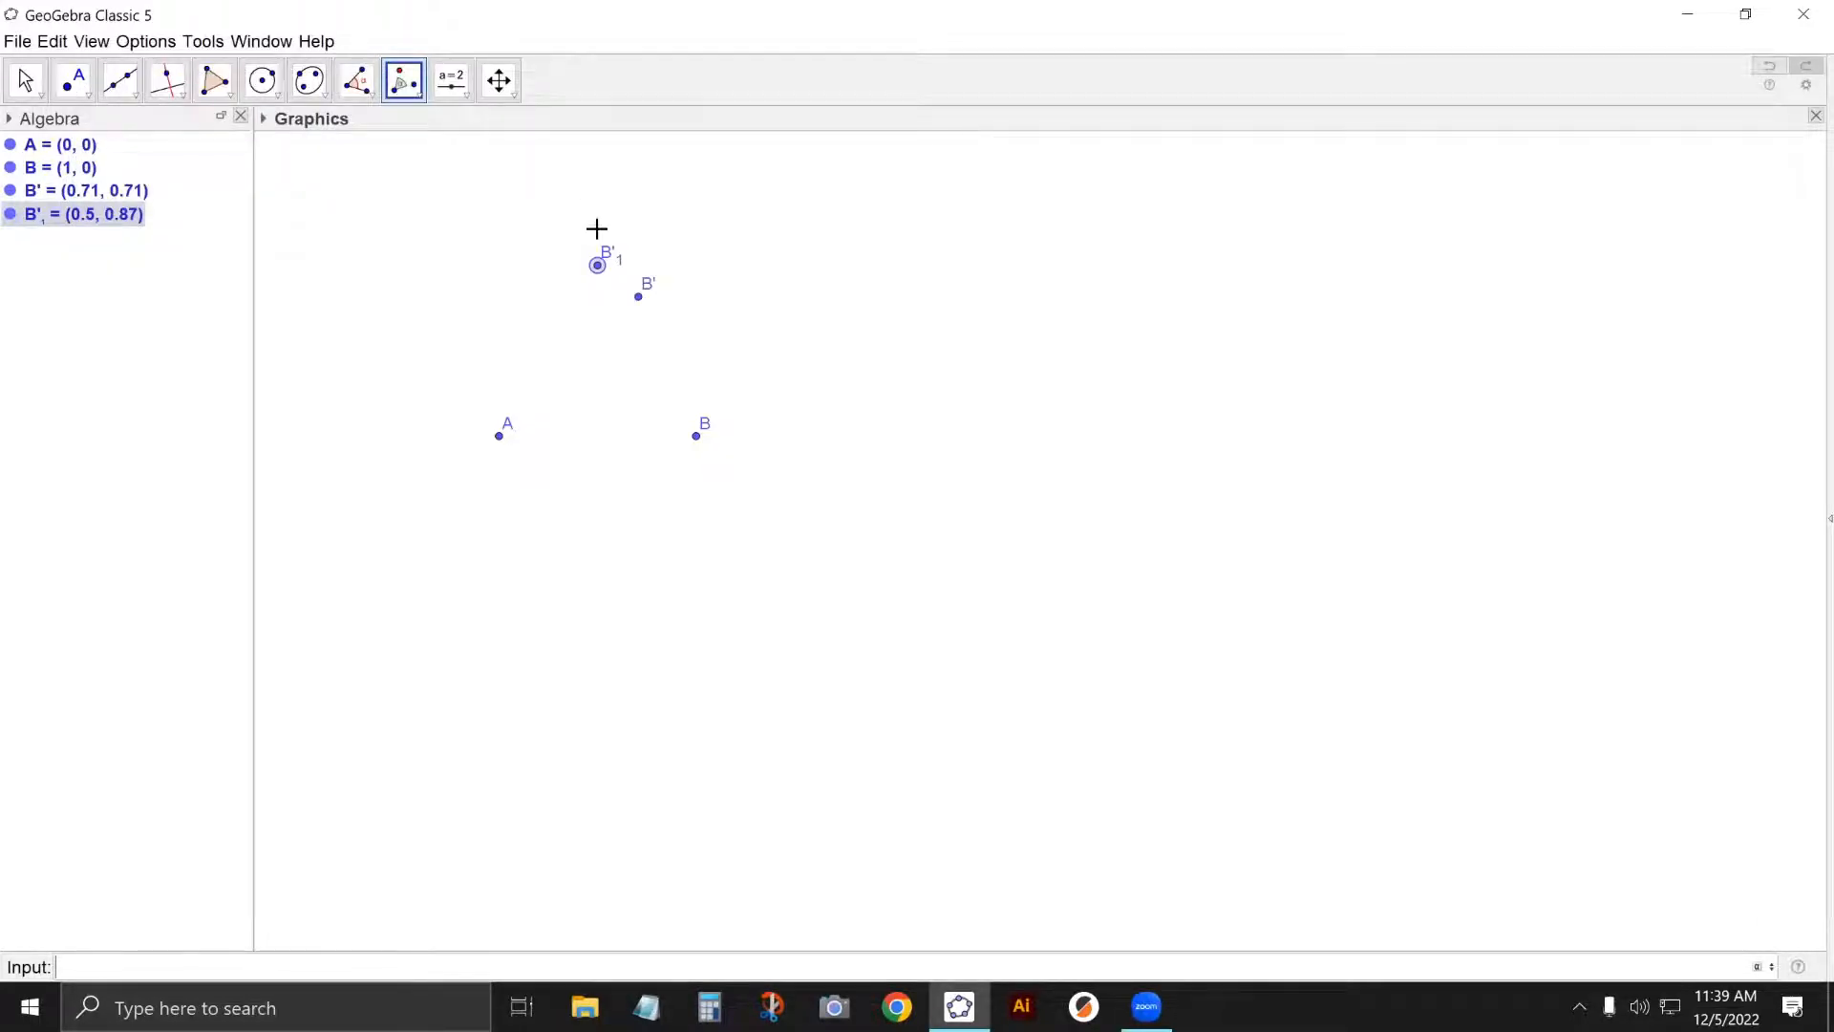
key("Escape")
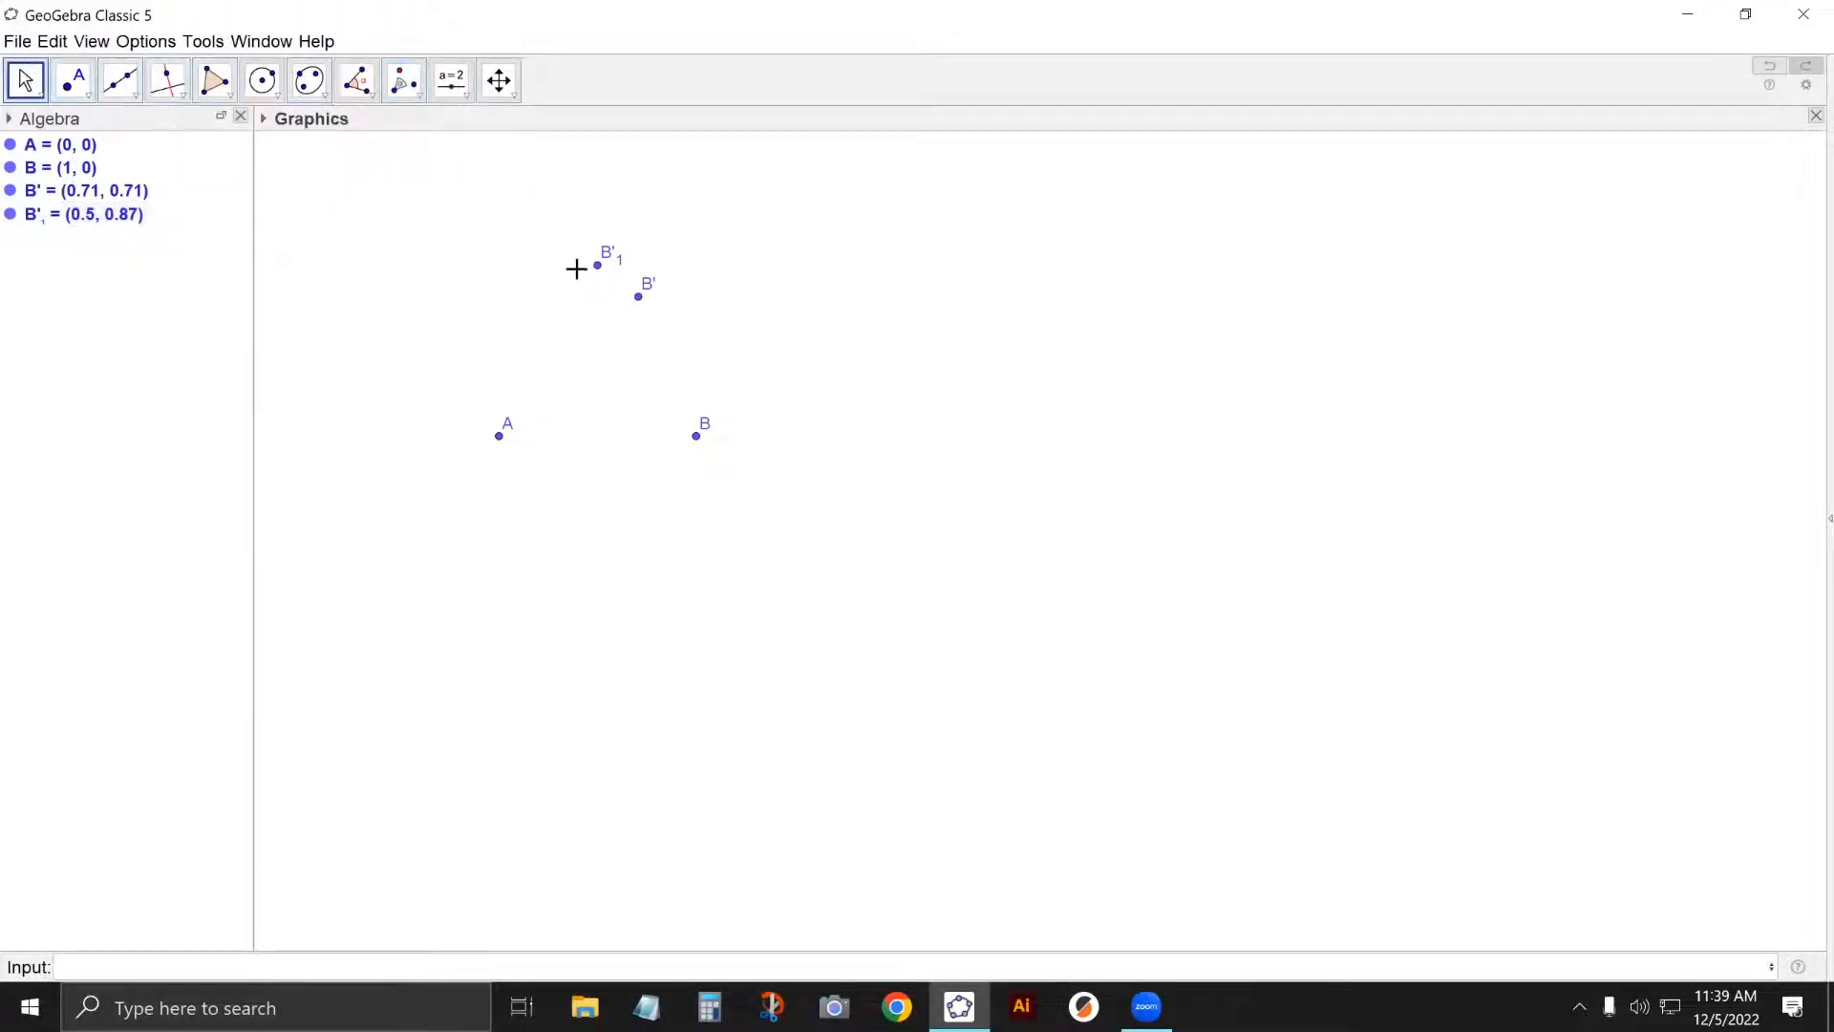
left_click(599, 266)
left_click(639, 296)
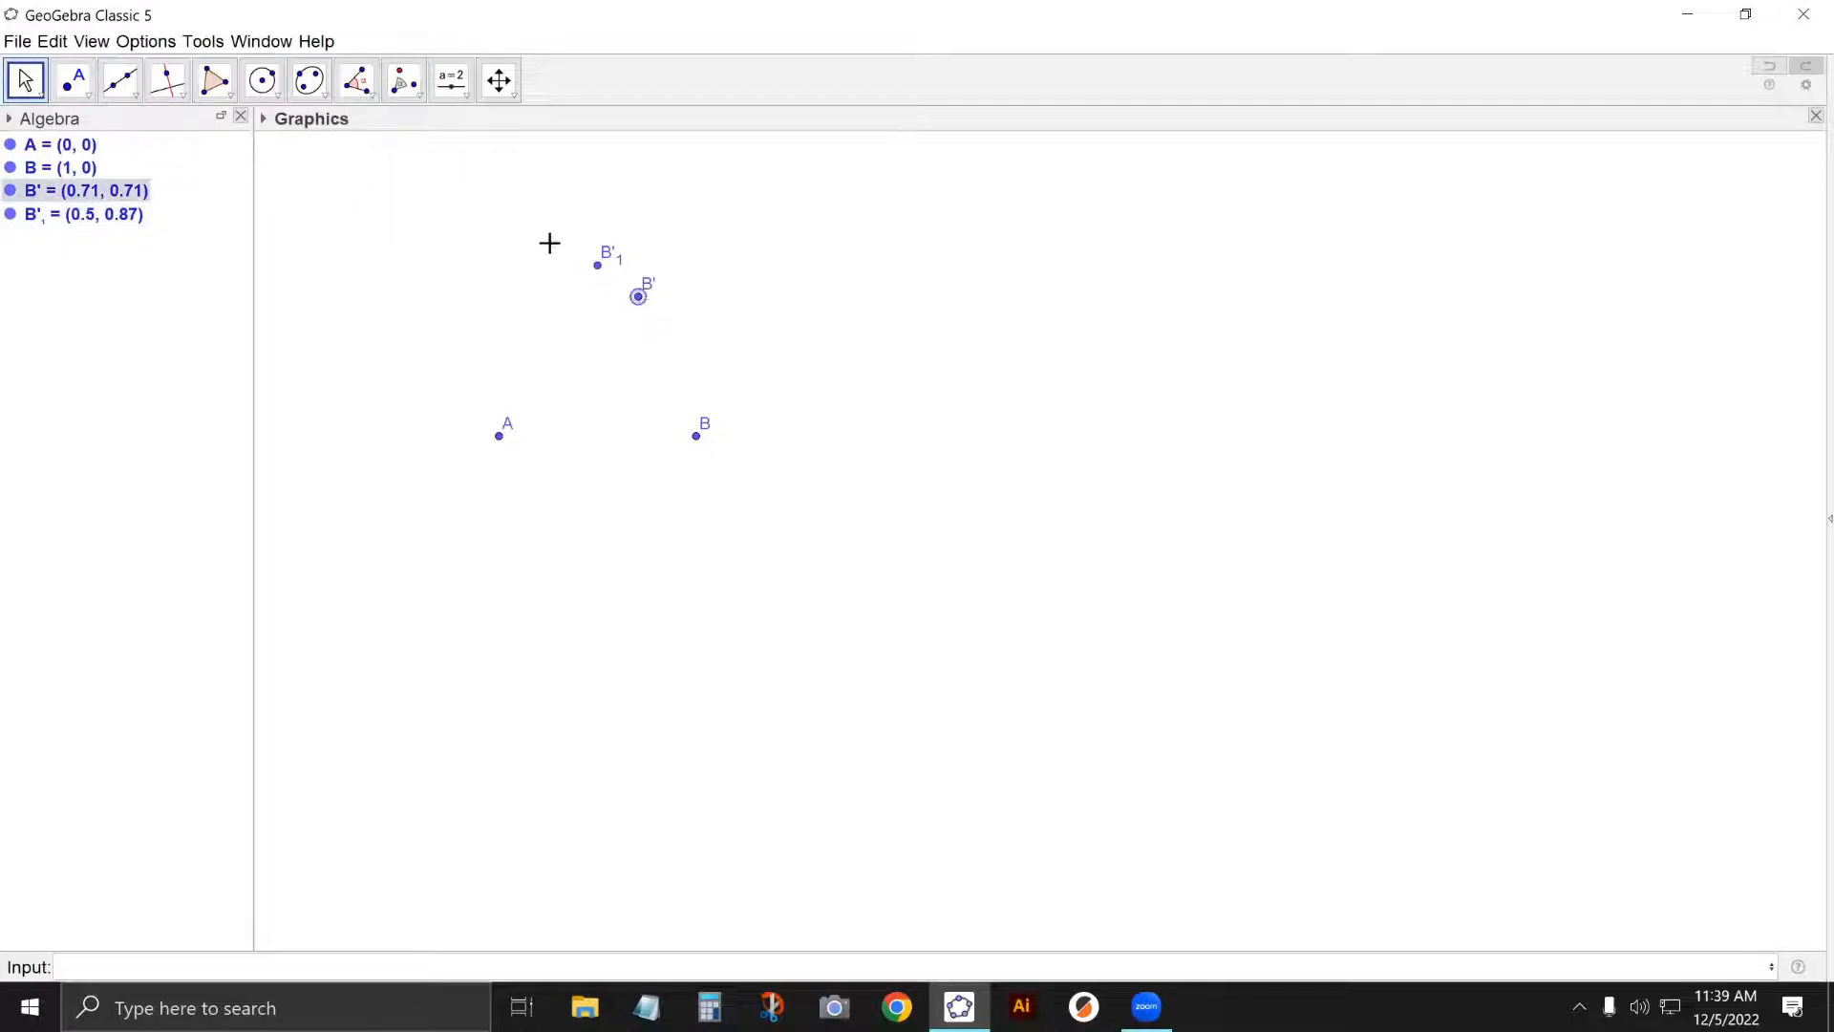
left_click(696, 437)
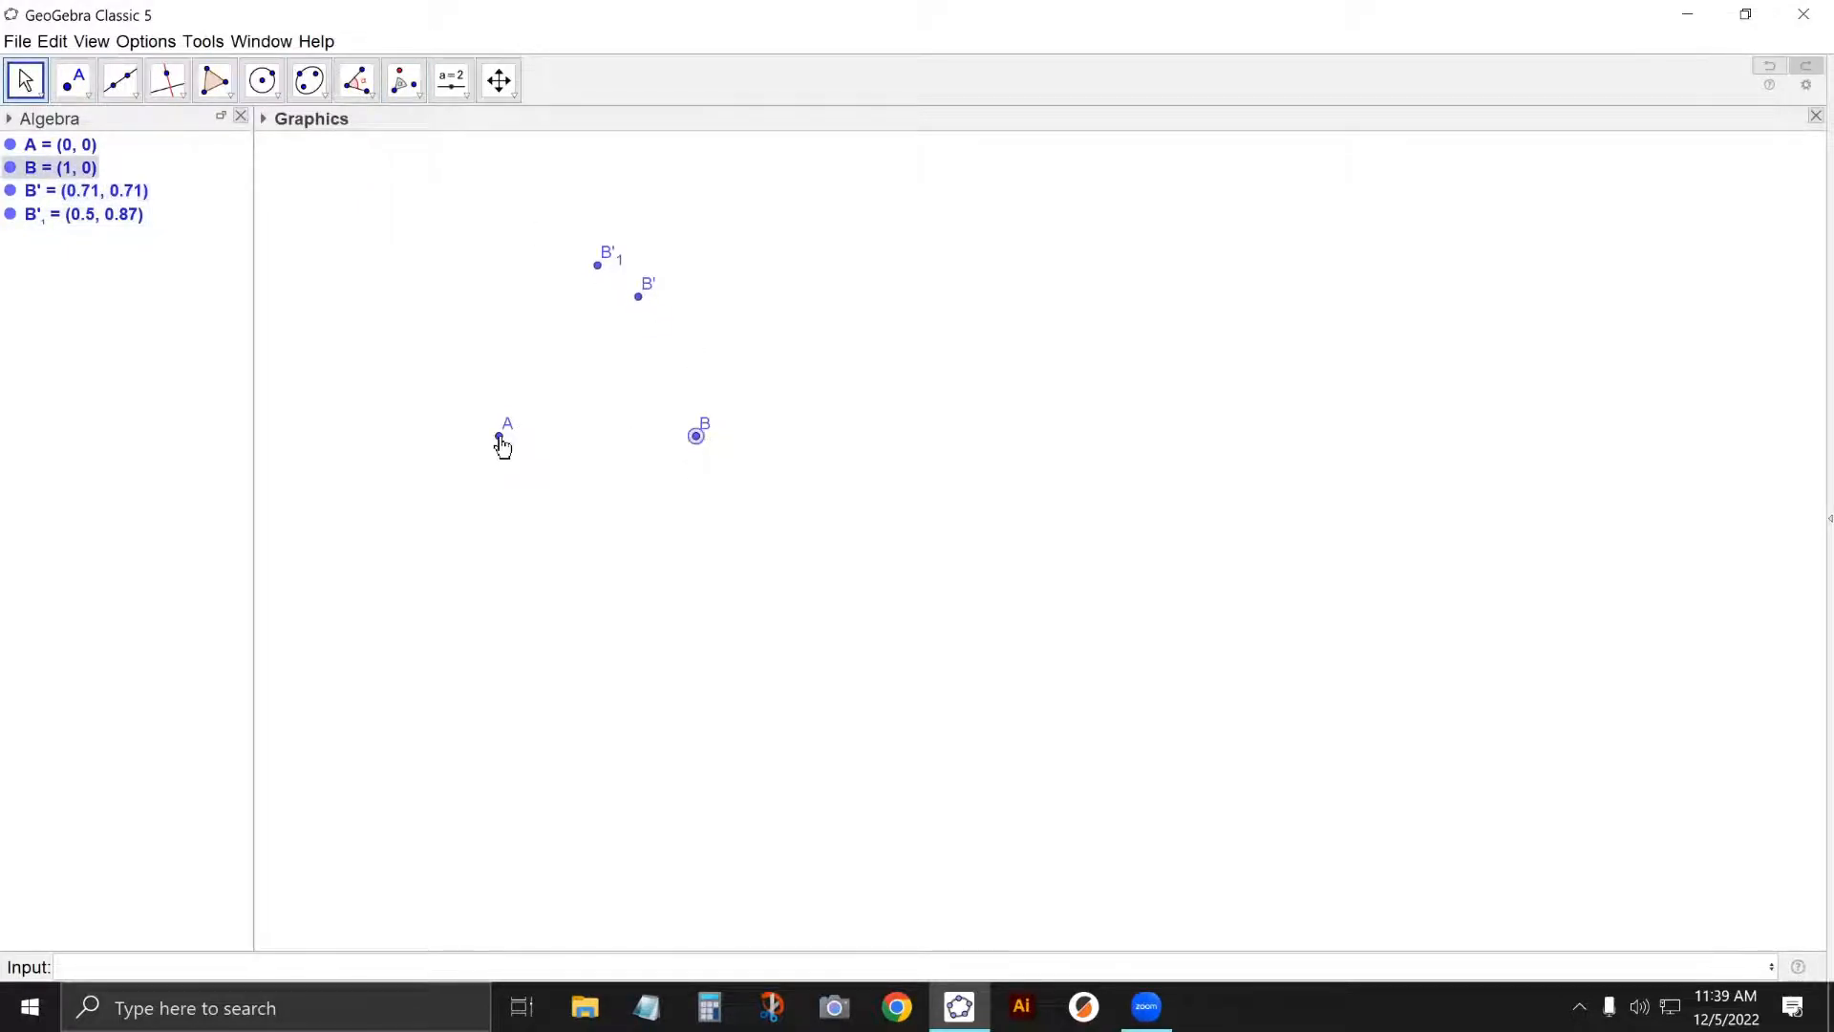
Draw a circle centered at point A that passes through point B.
left_click(263, 83)
left_click(499, 436)
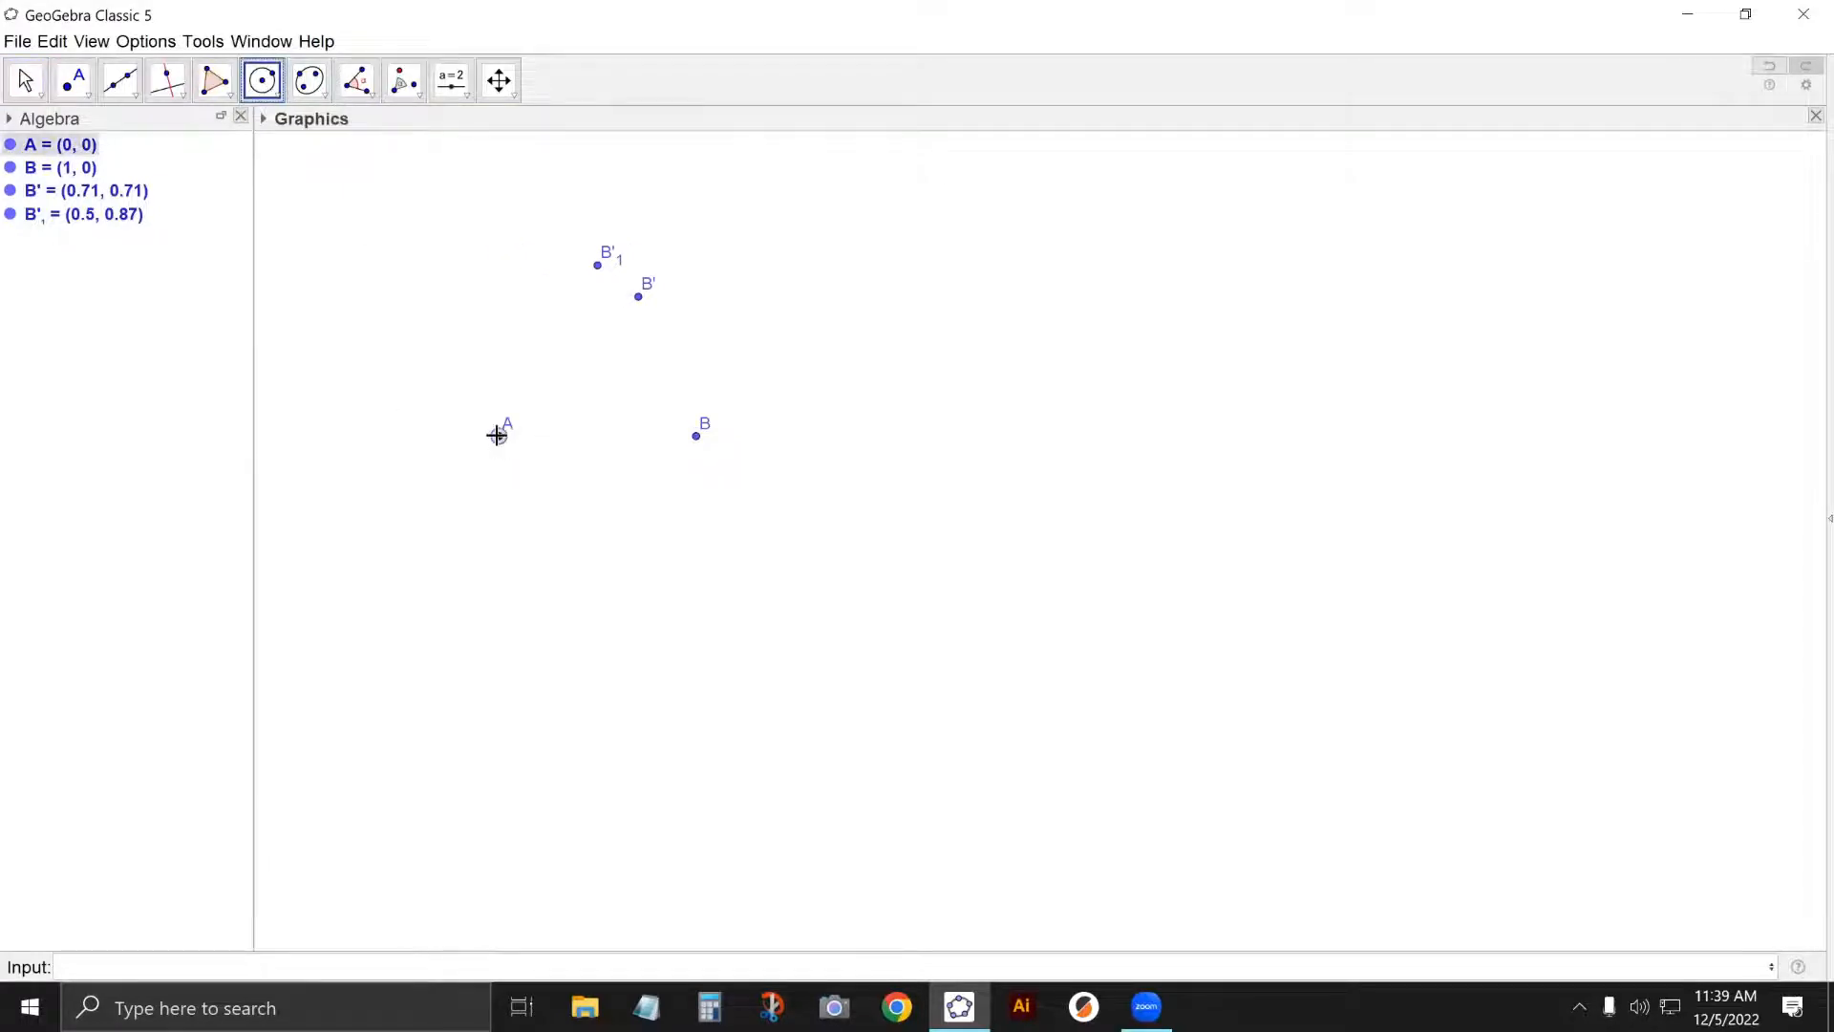
left_click(697, 437)
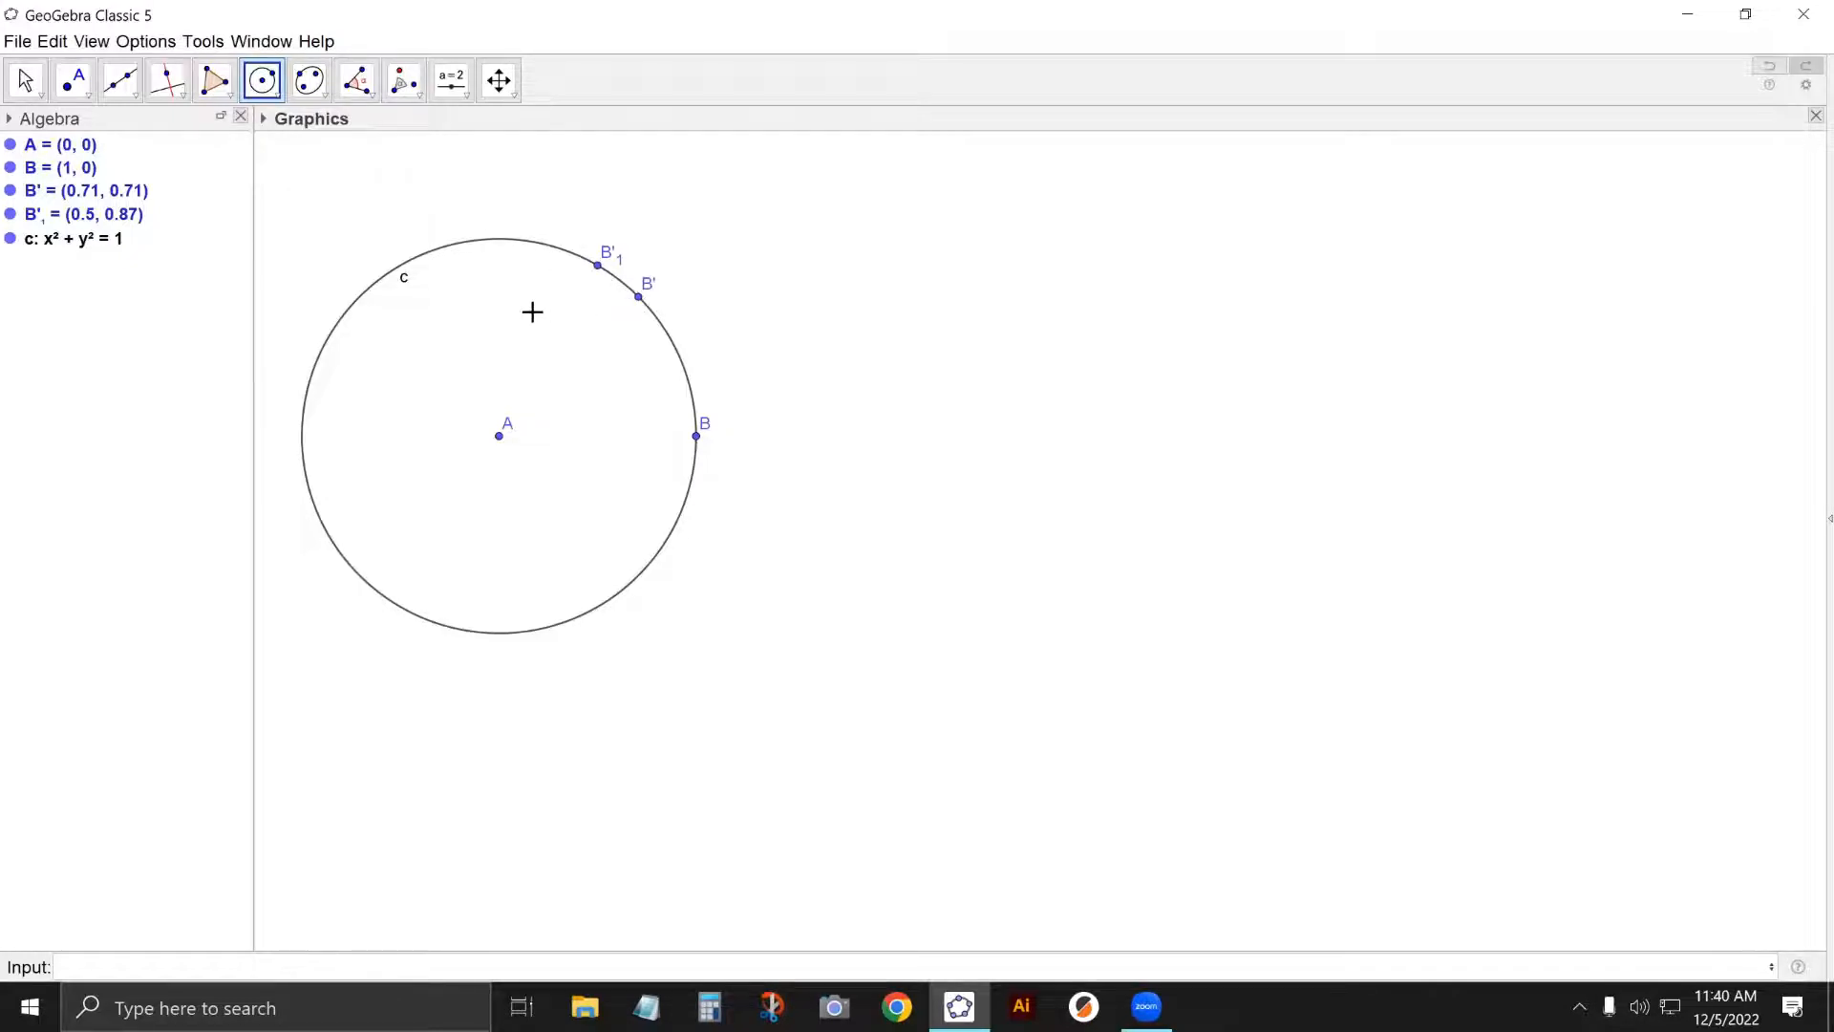
Draw one line through points A and B and another through points A and B'.
left_click(133, 88)
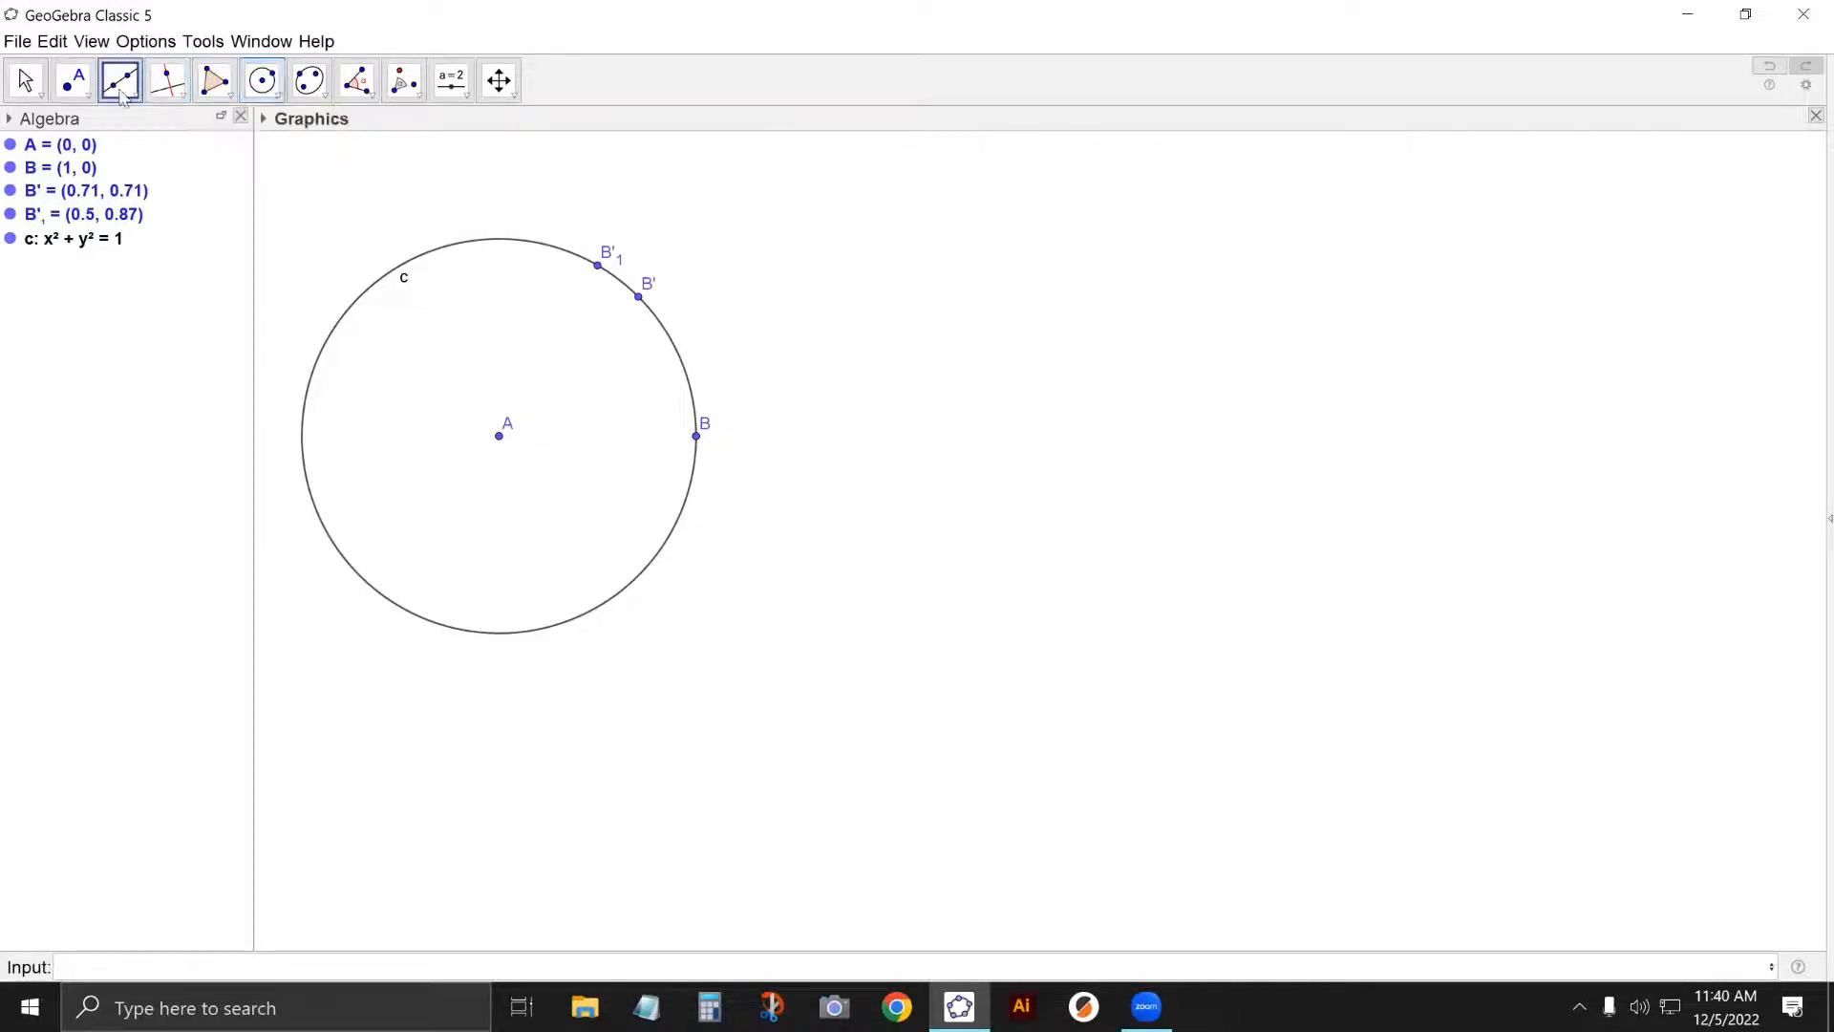
left_click(500, 437)
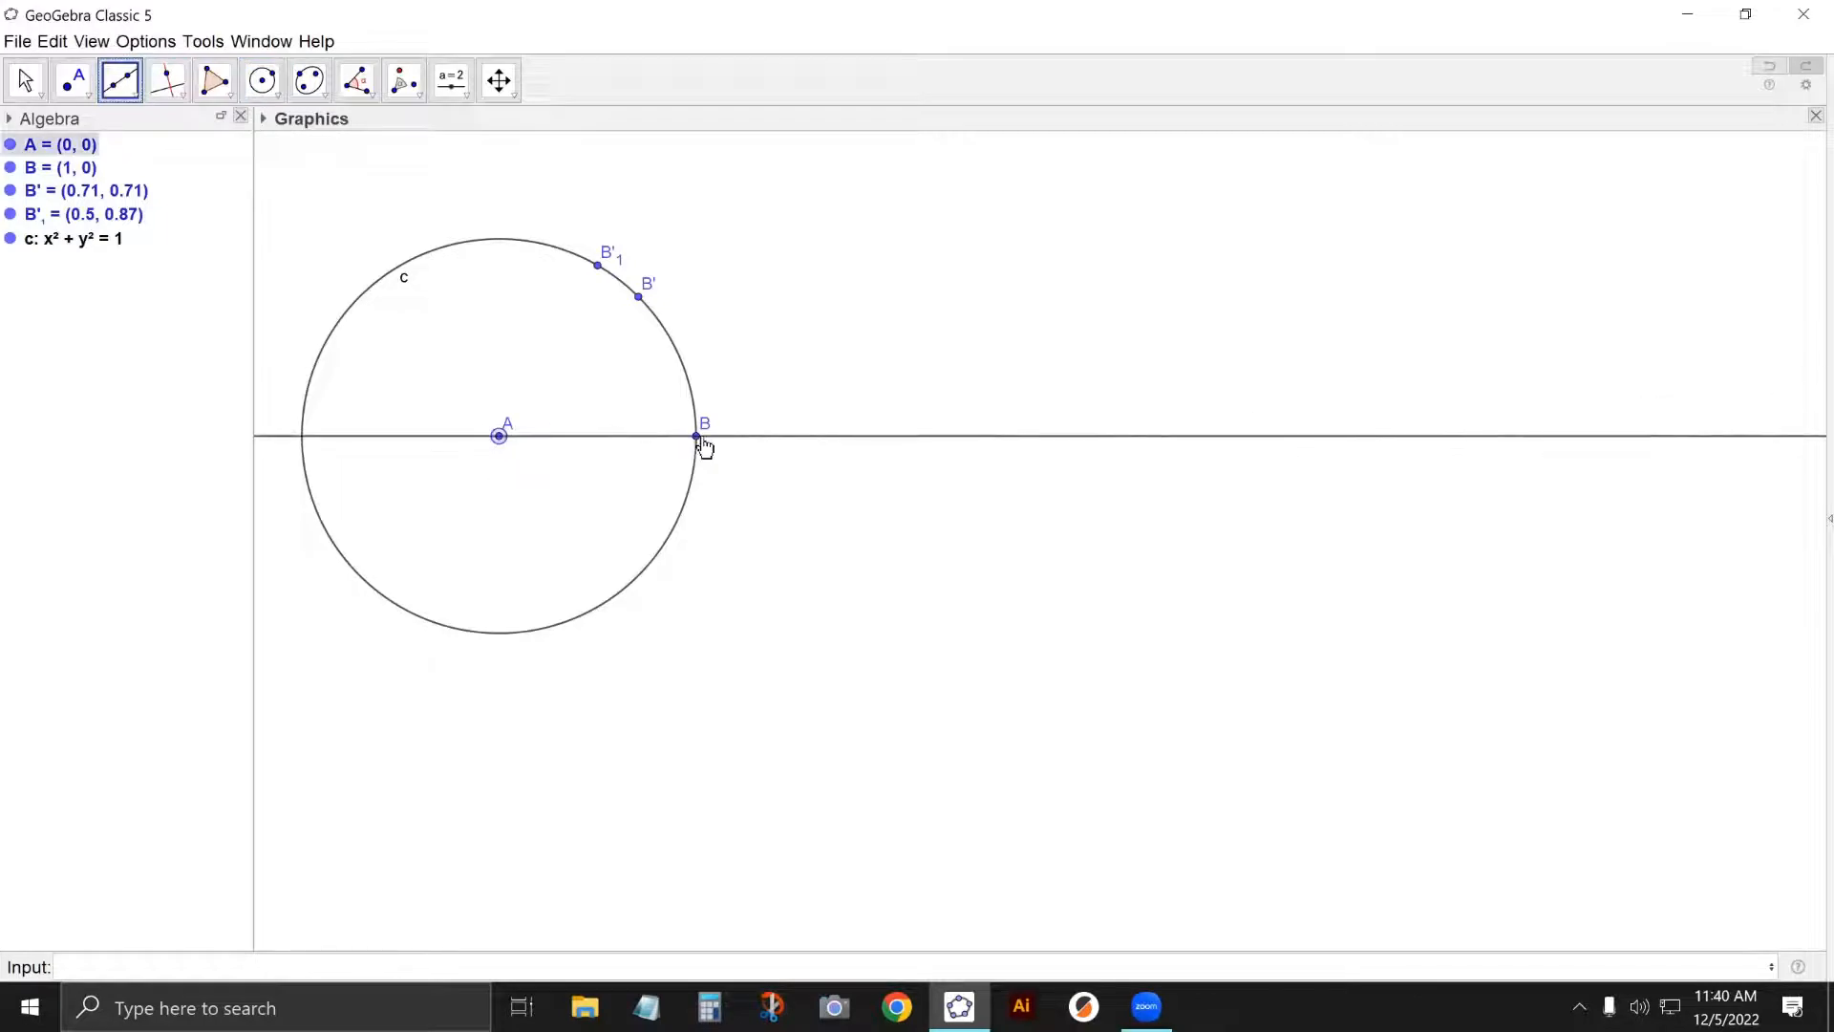
left_click(697, 439)
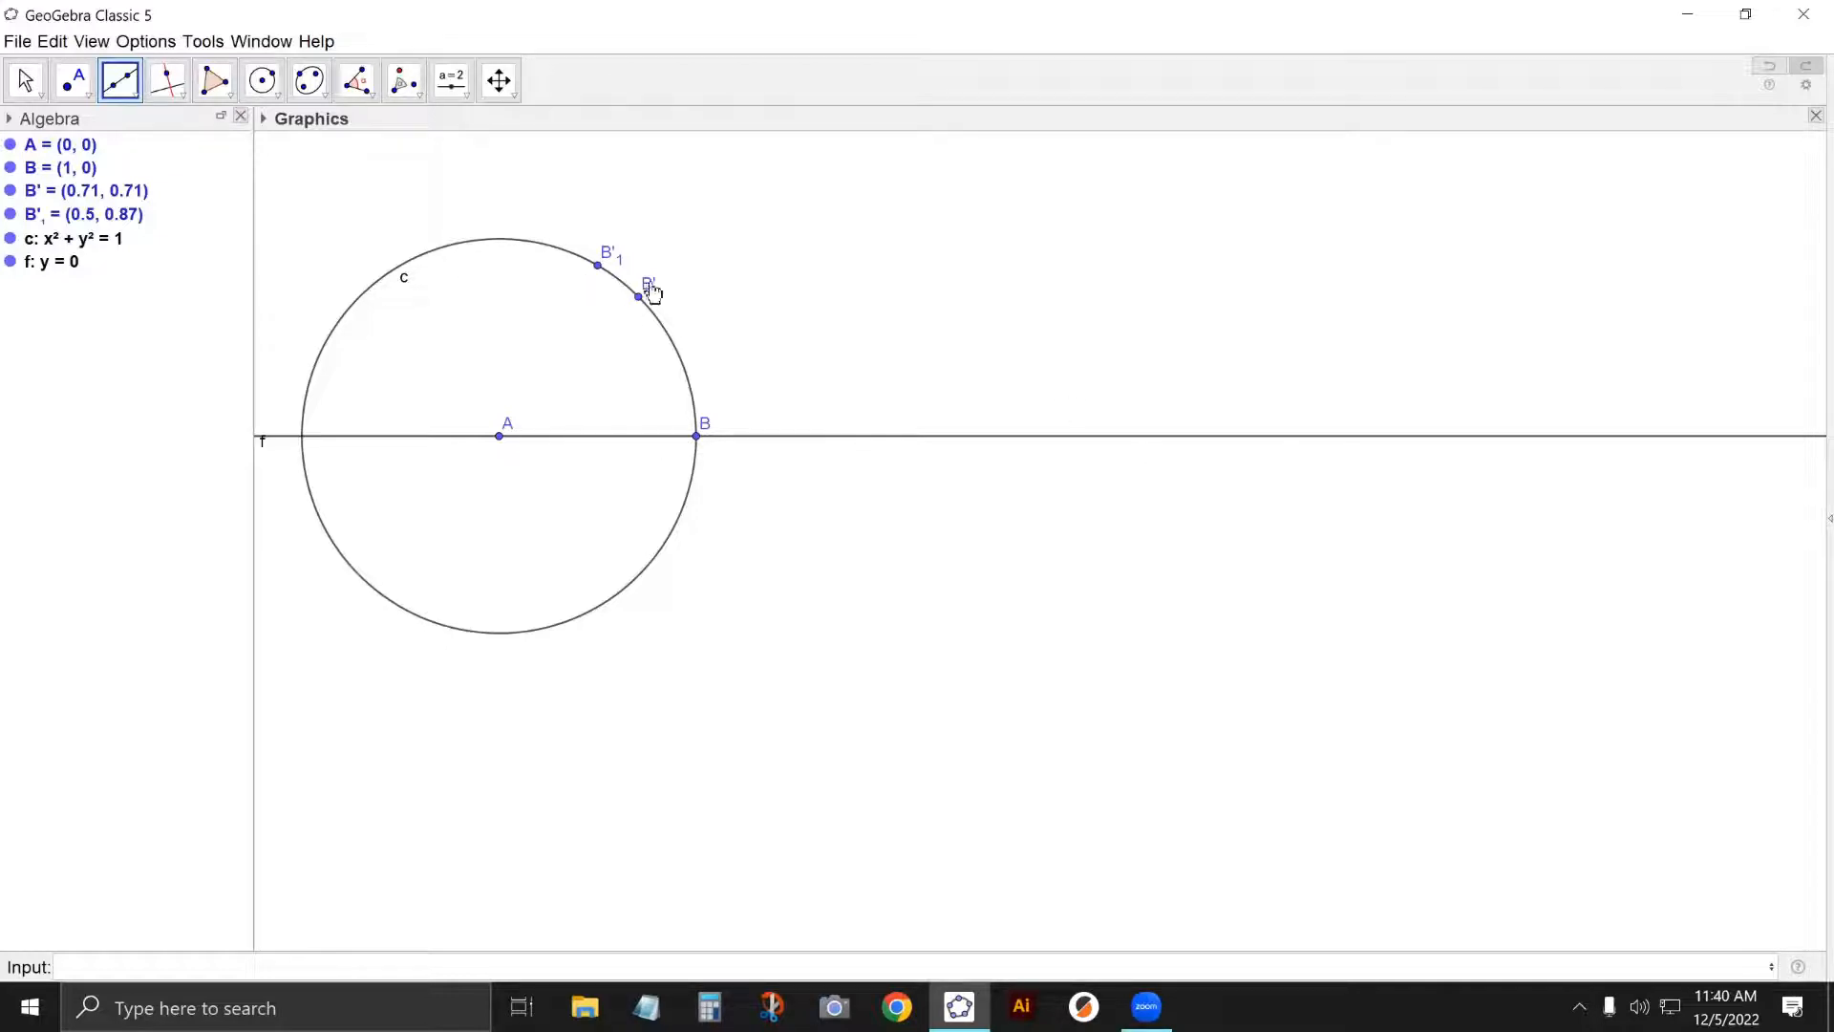
left_click(498, 436)
left_click(638, 298)
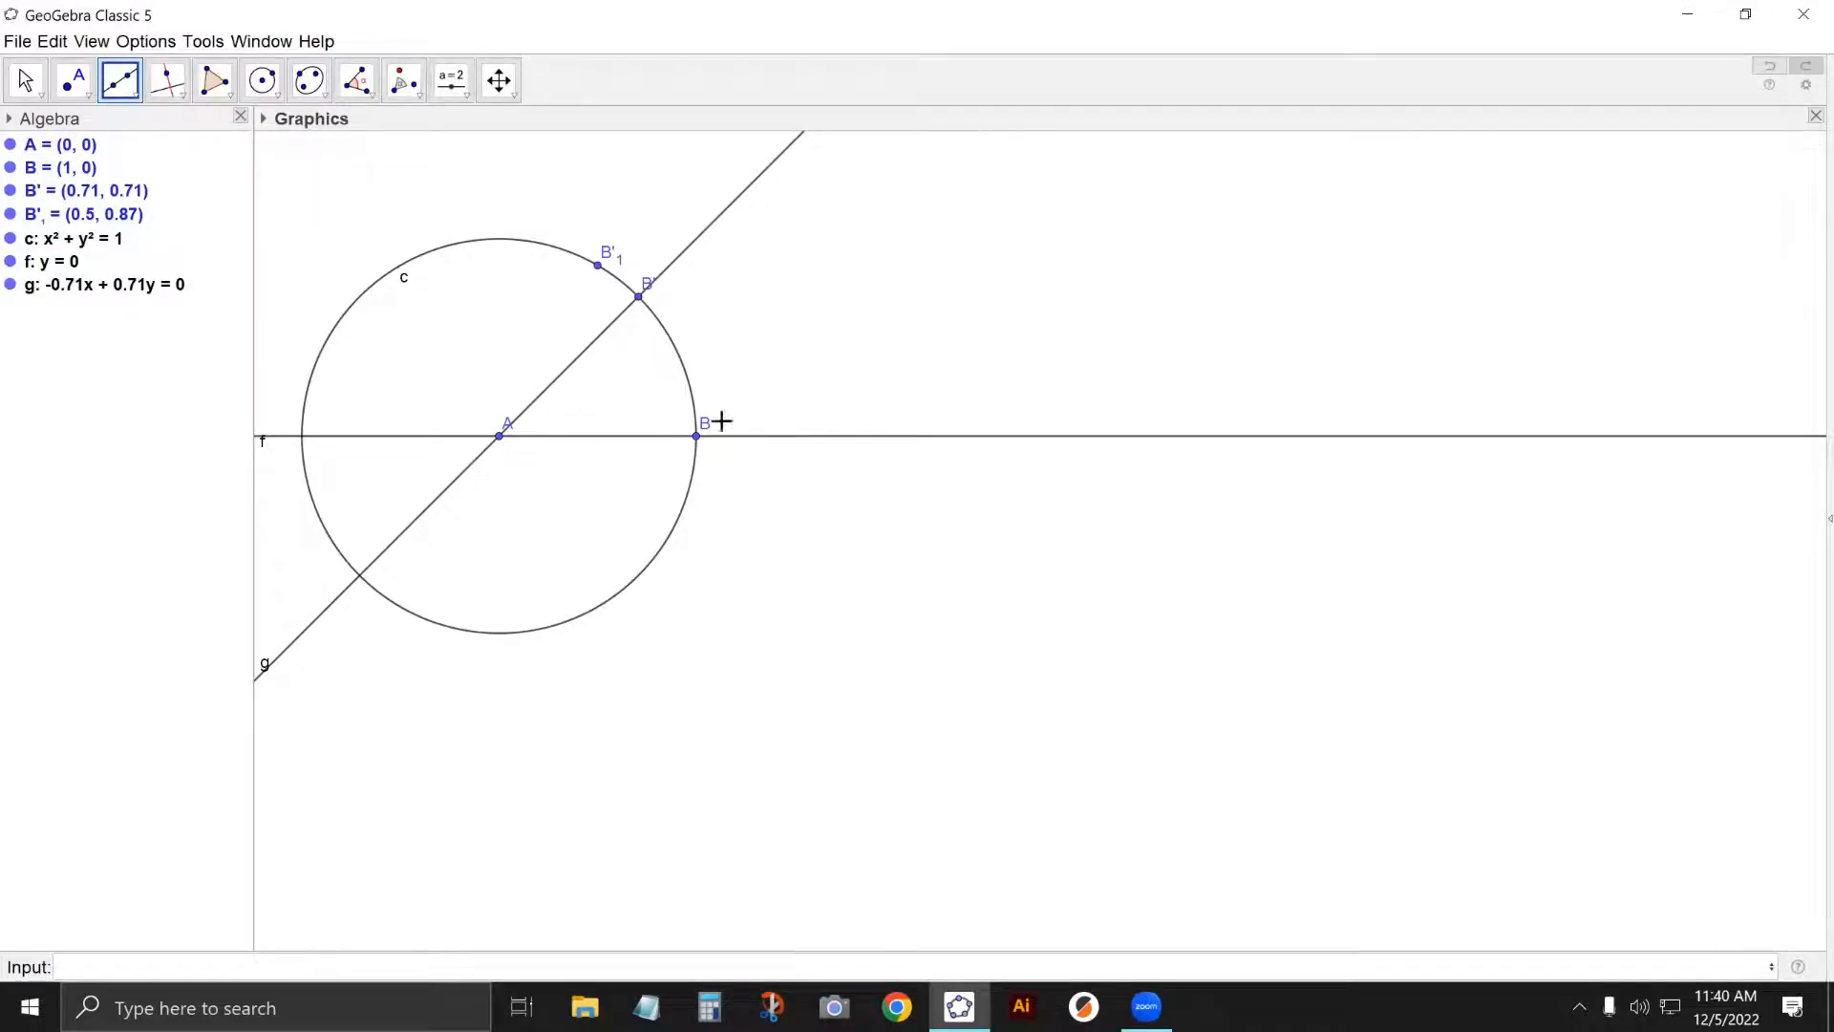
Draw a line through point A and the rotated point B'₁.
left_click(499, 436)
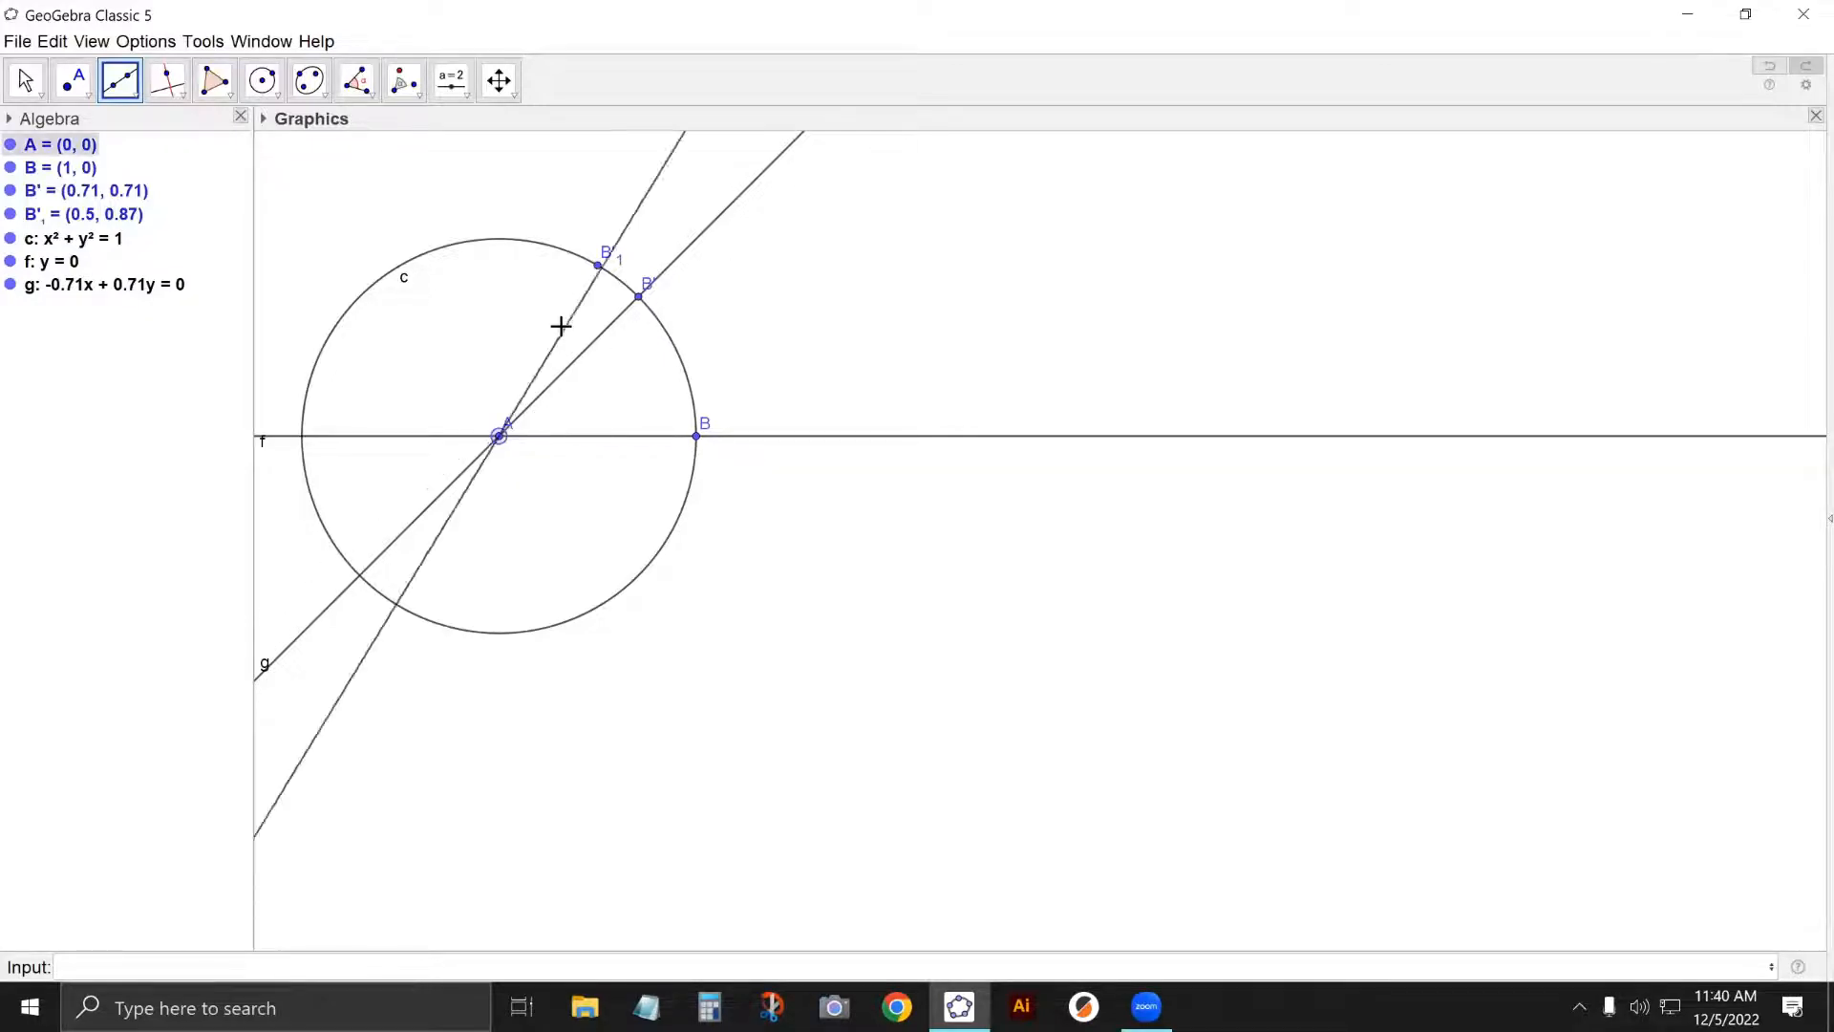
left_click(598, 266)
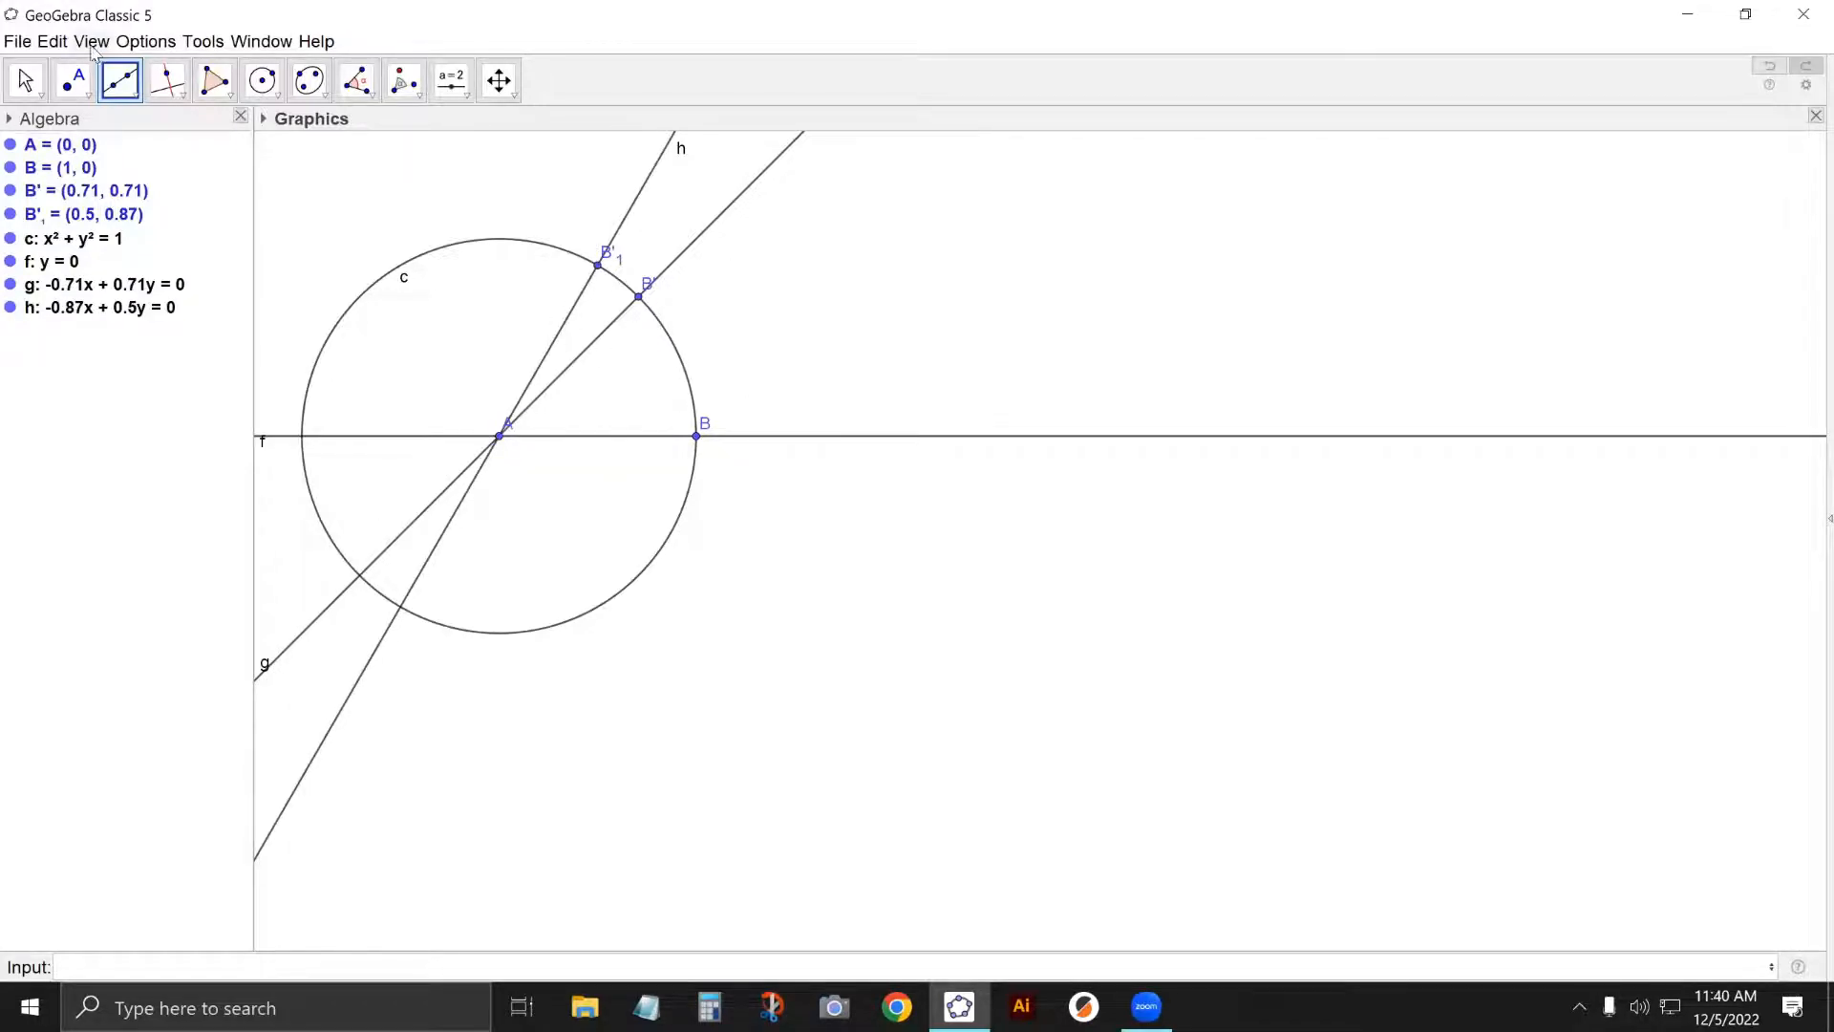
left_click(25, 80)
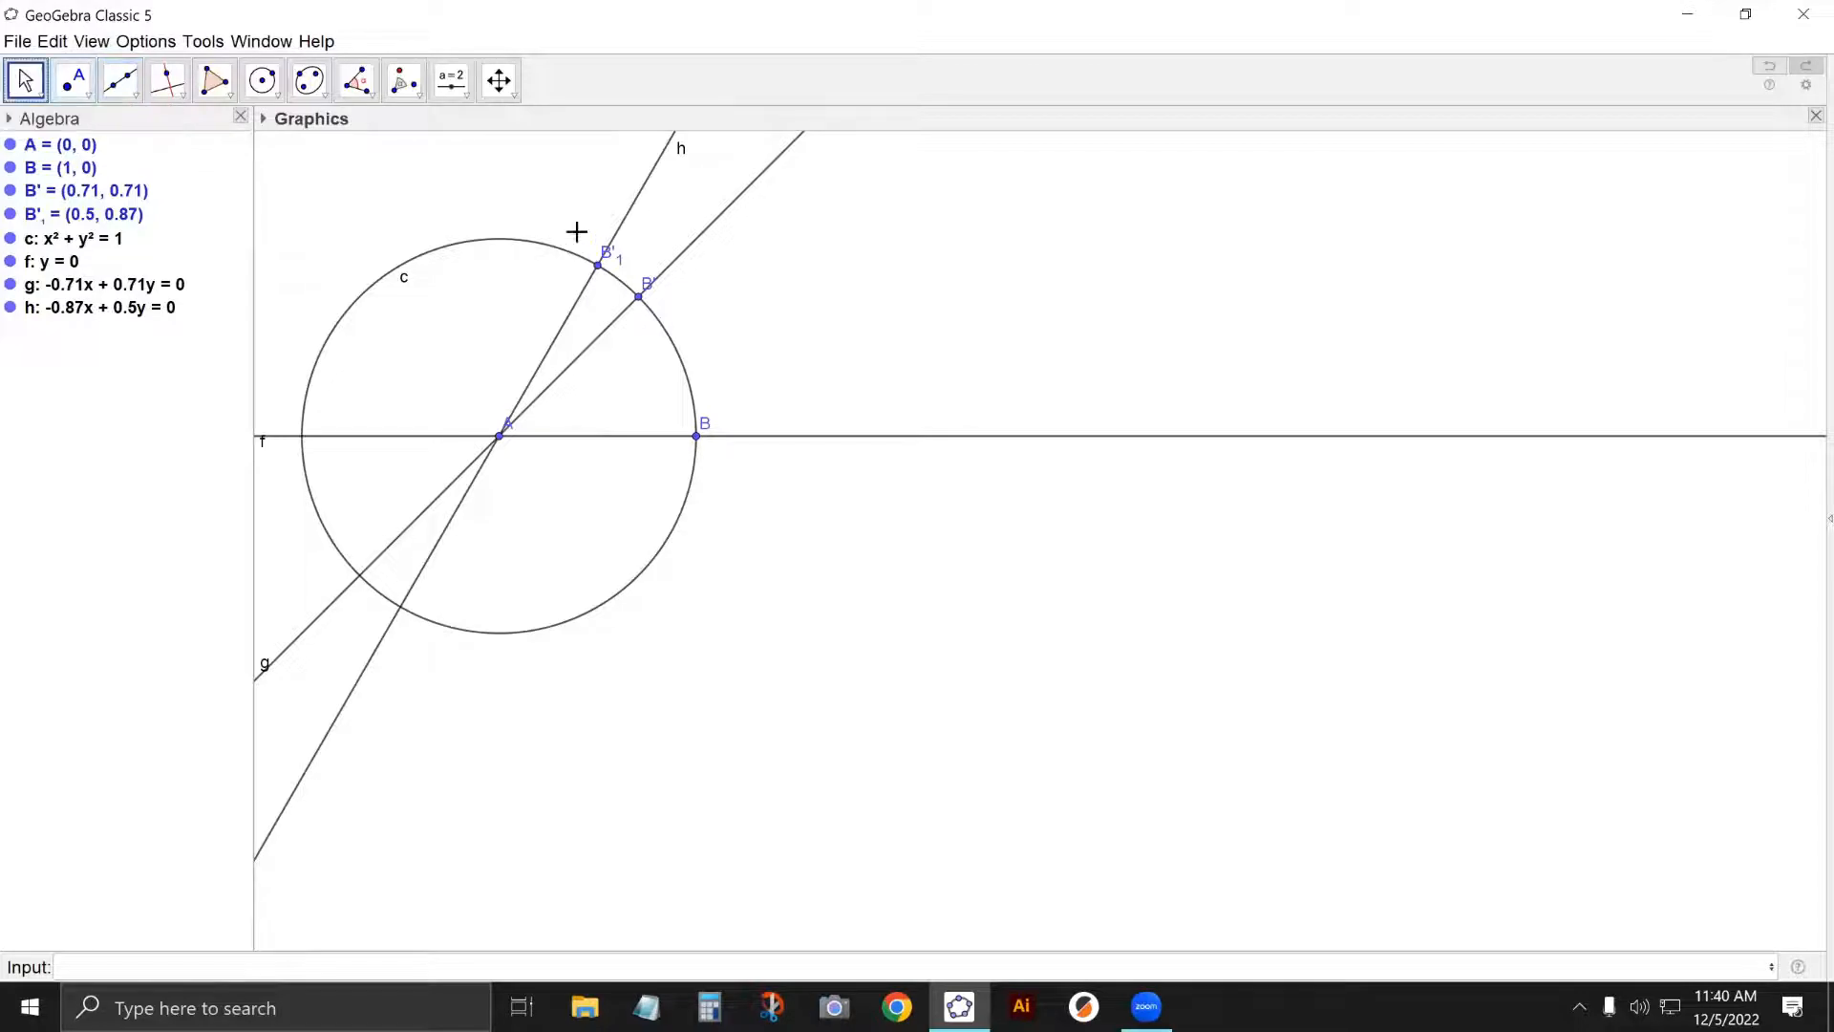
Open the object properties of point B', widen that view, and examine the definitions of B' and B'₁.
right_click(648, 291)
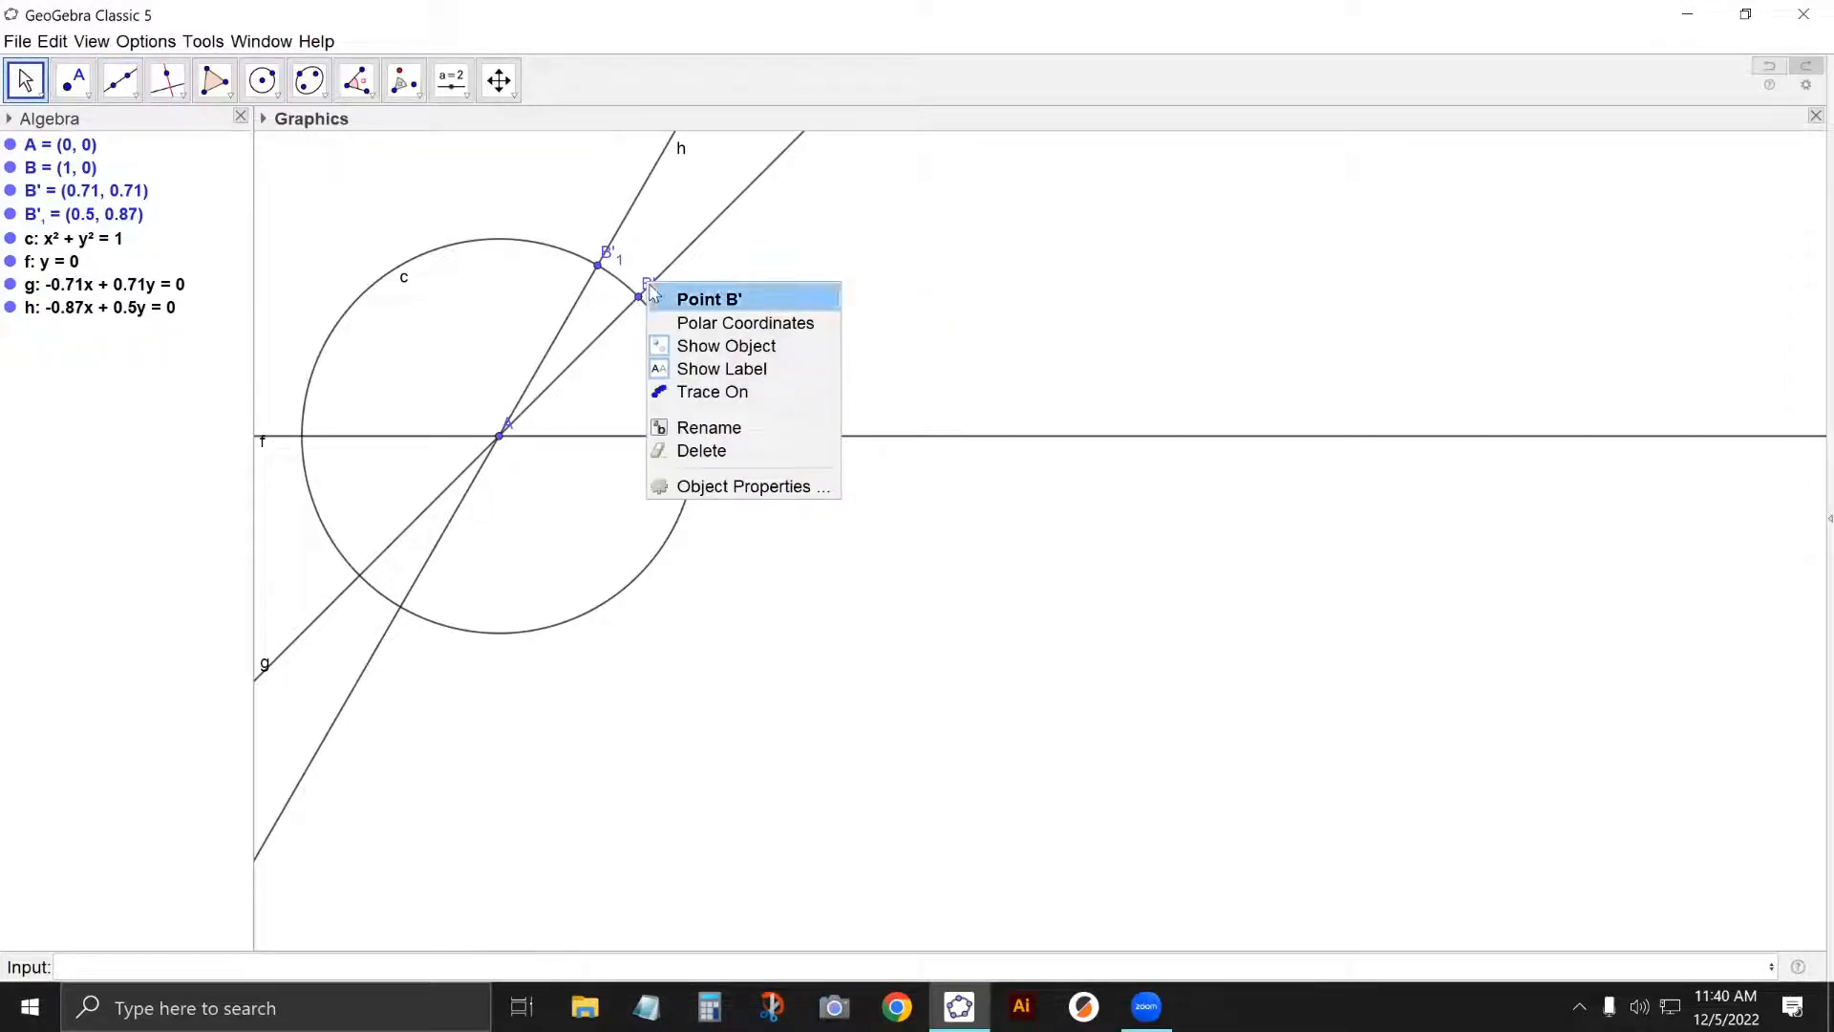
left_click(712, 485)
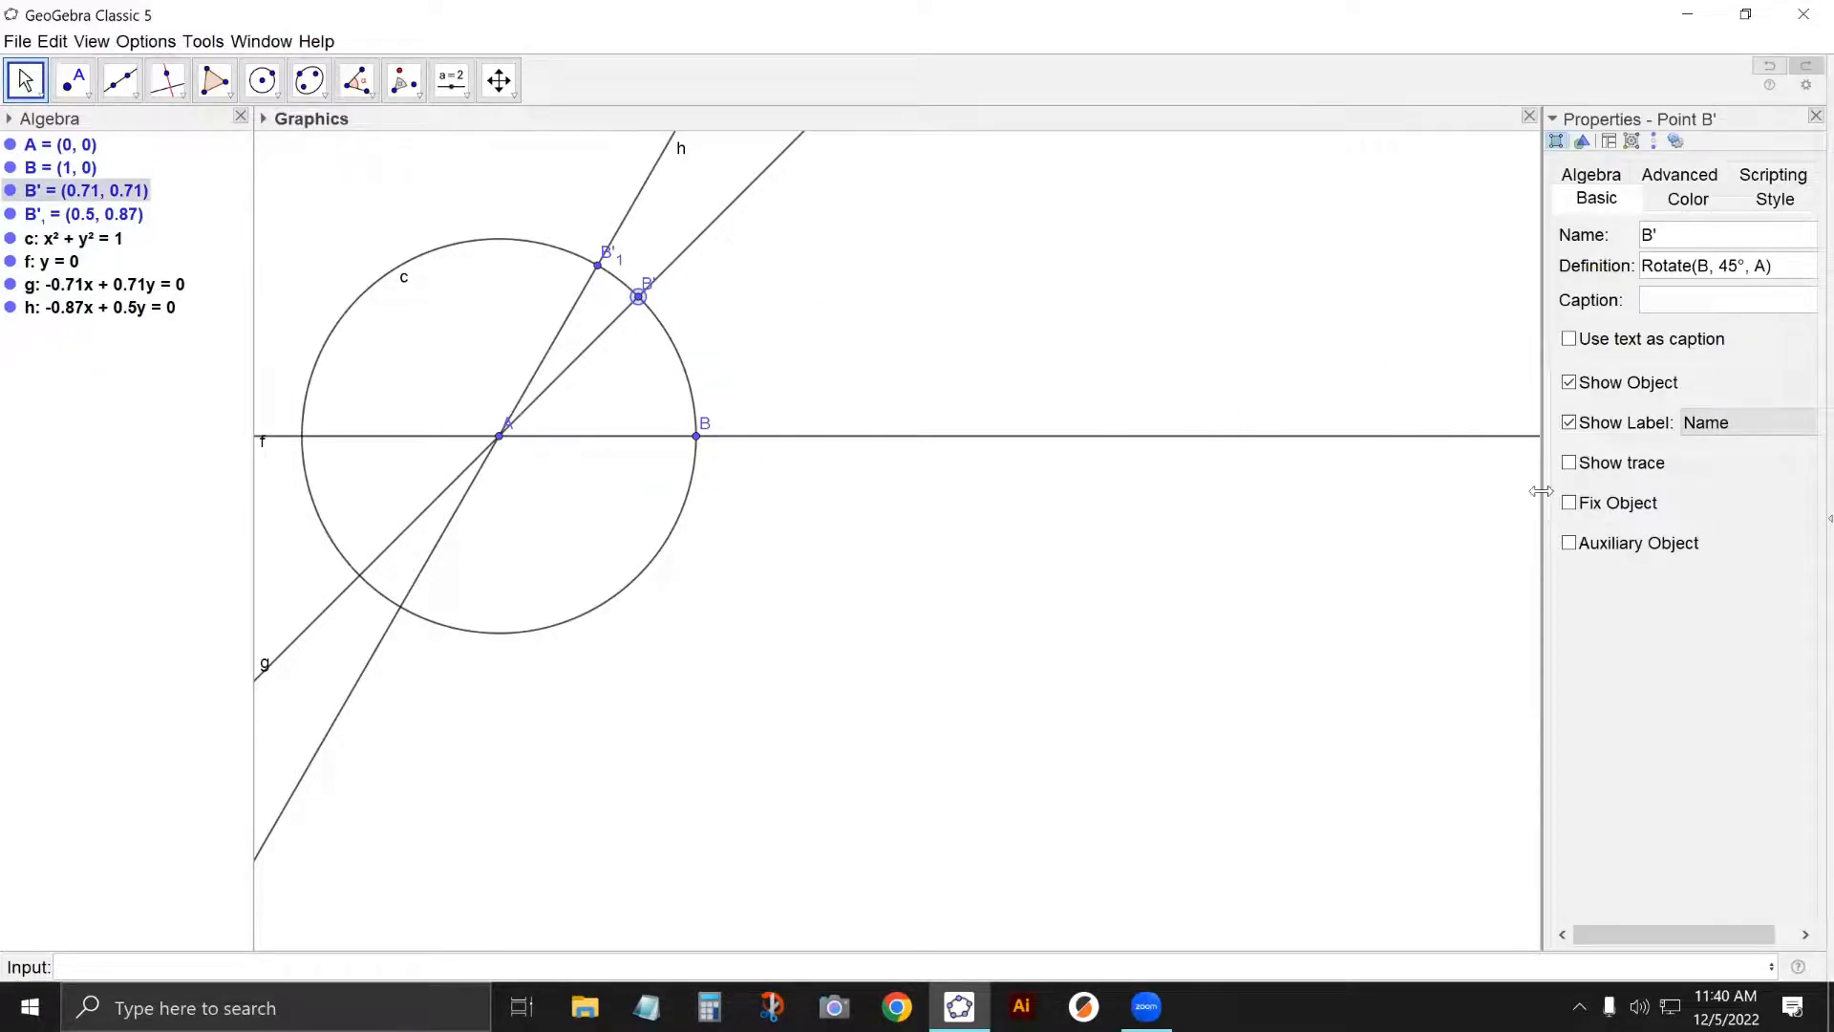
left_click_drag(1541, 491, 1423, 491)
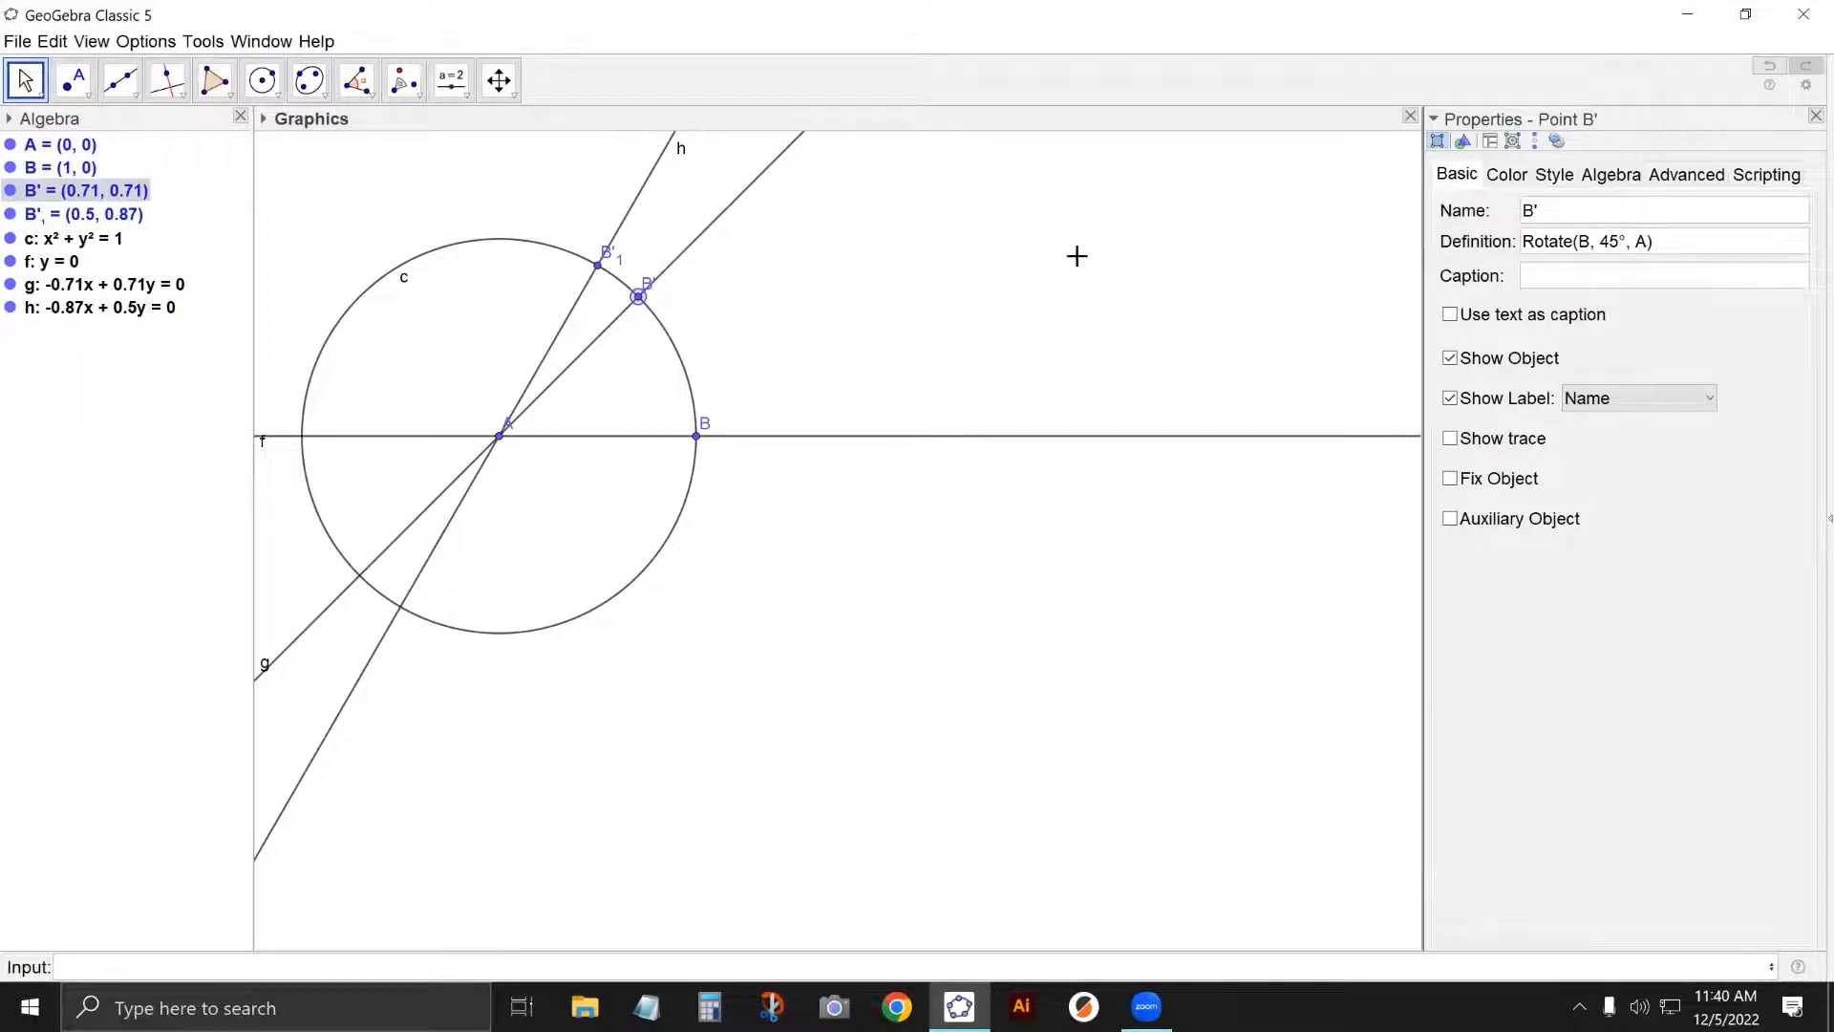
left_click(598, 263)
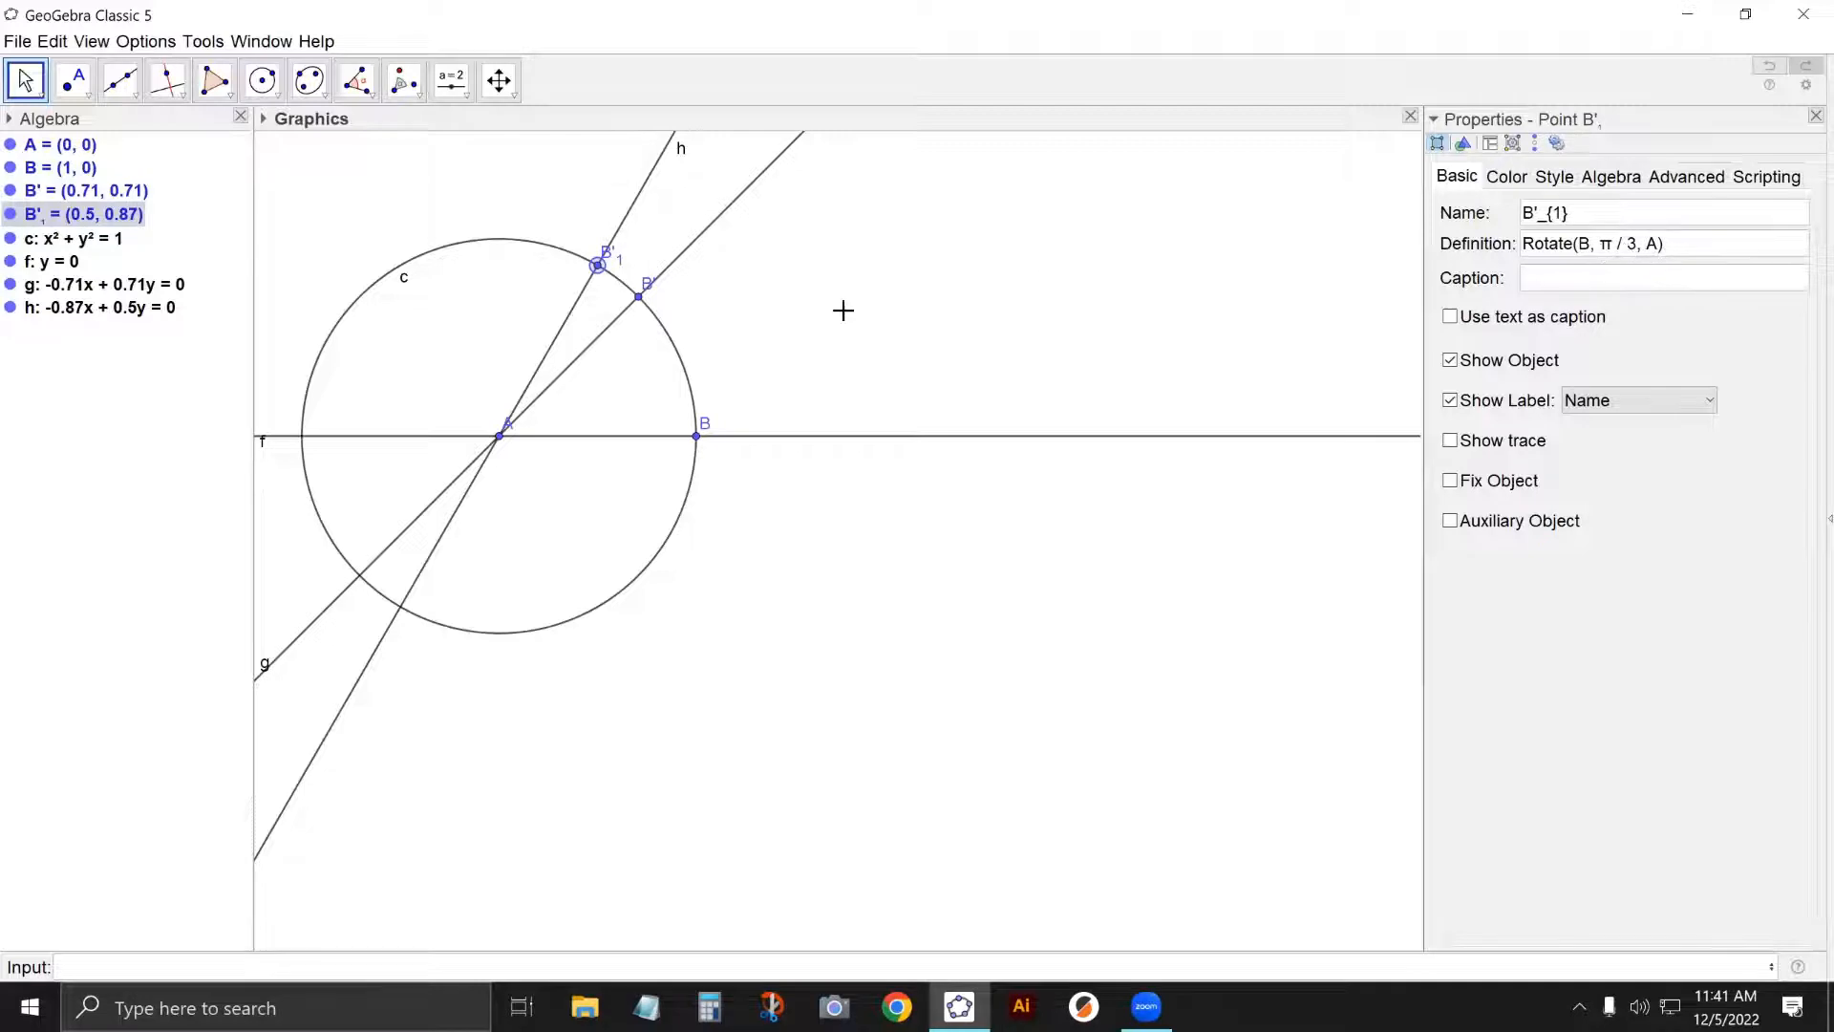
left_click(639, 297)
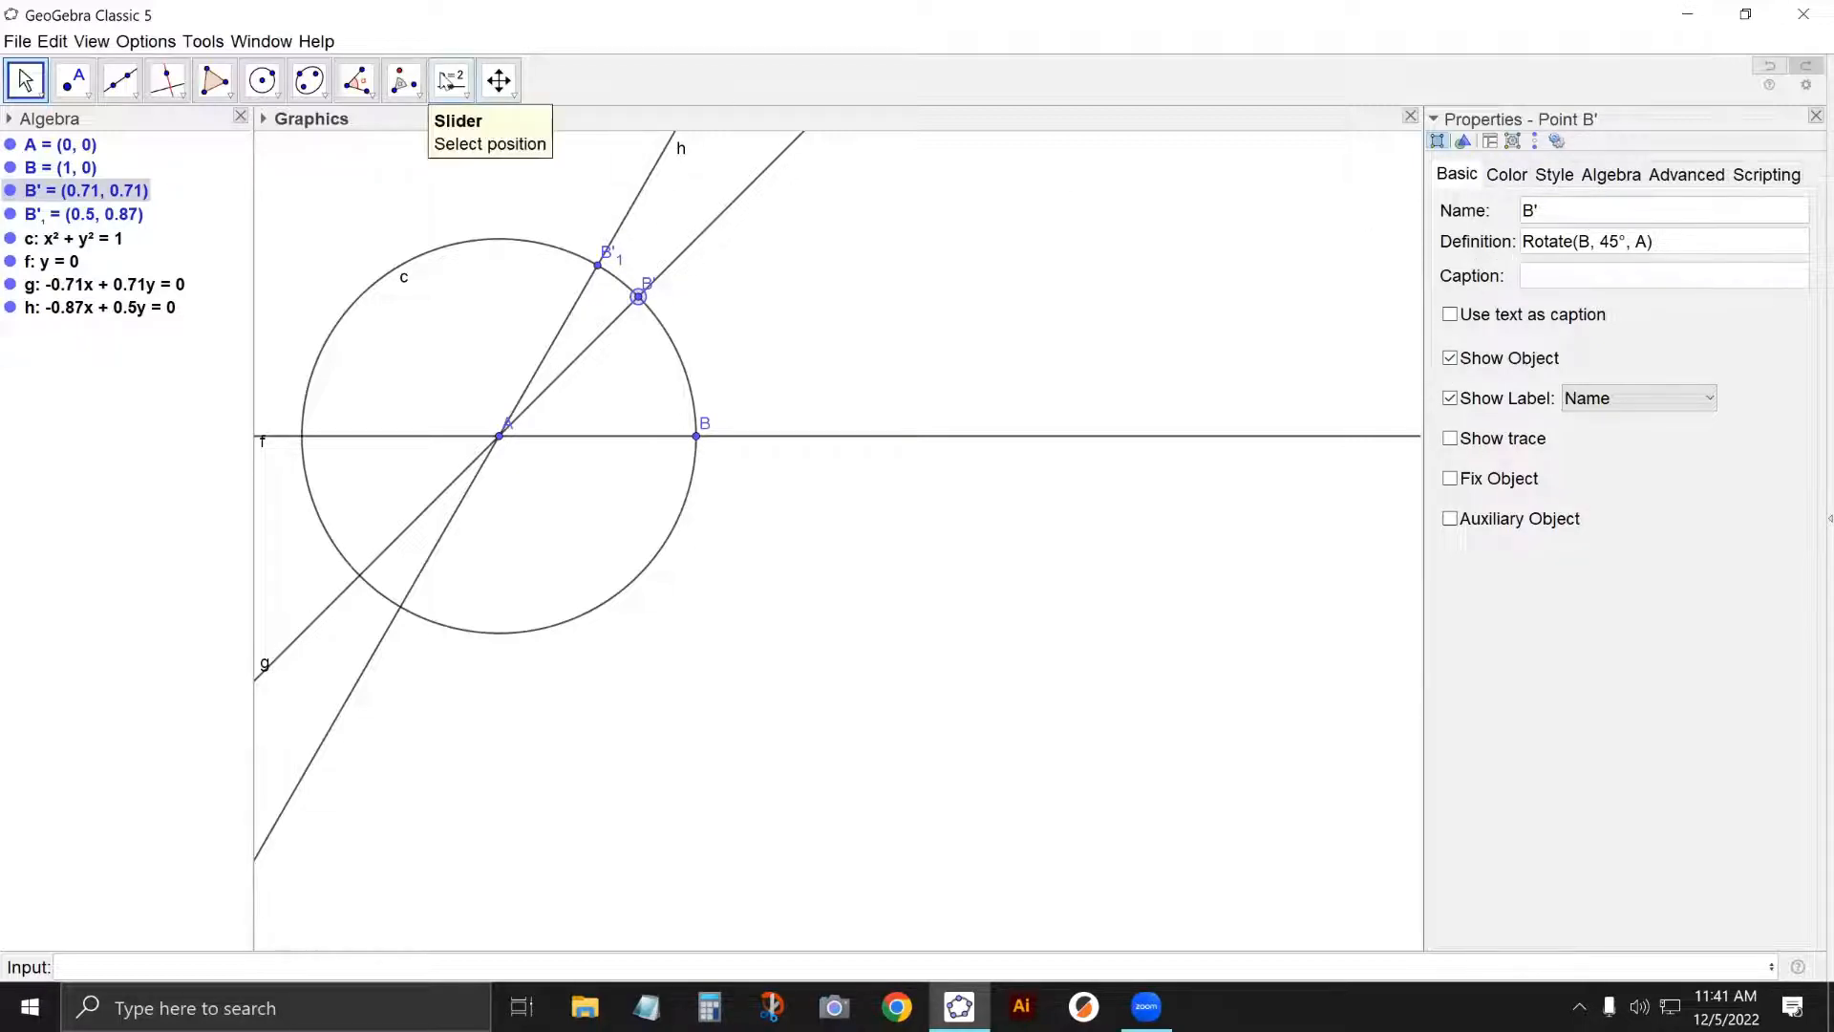
left_click(586, 200)
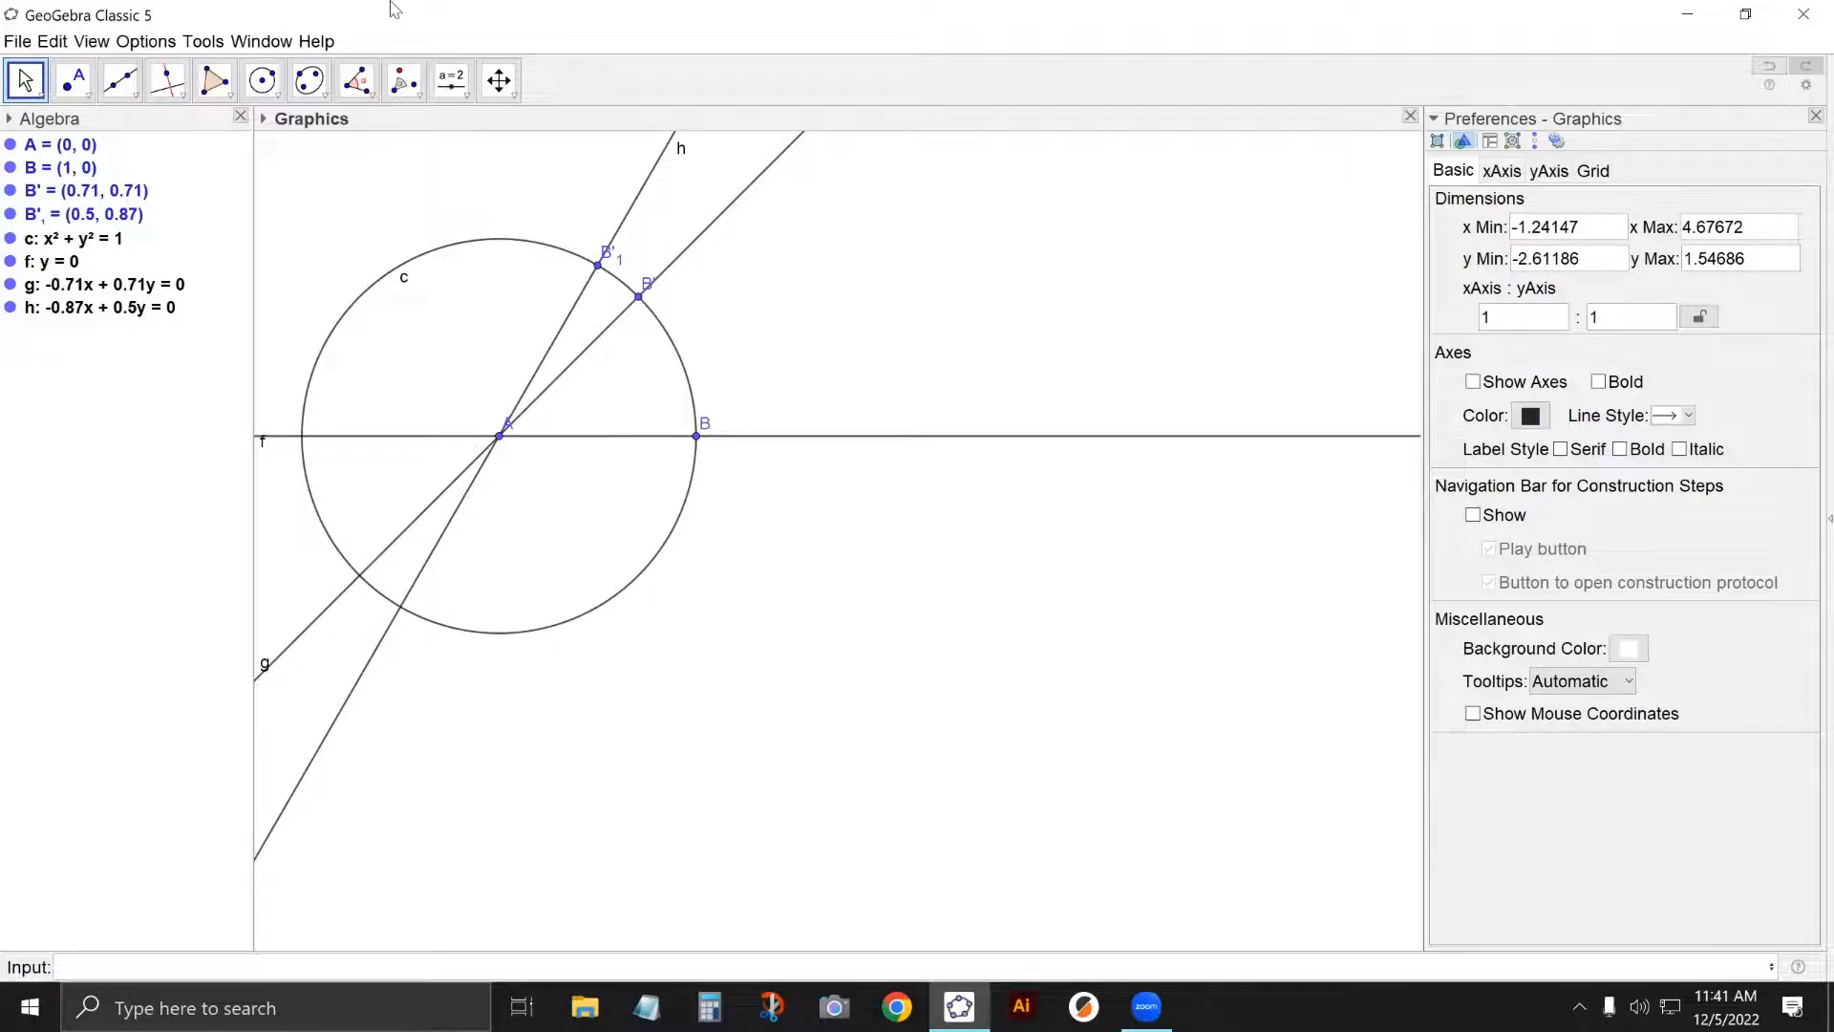
Reflect point B about line g, the line through A and B', using Reflect about Line.
left_click(418, 97)
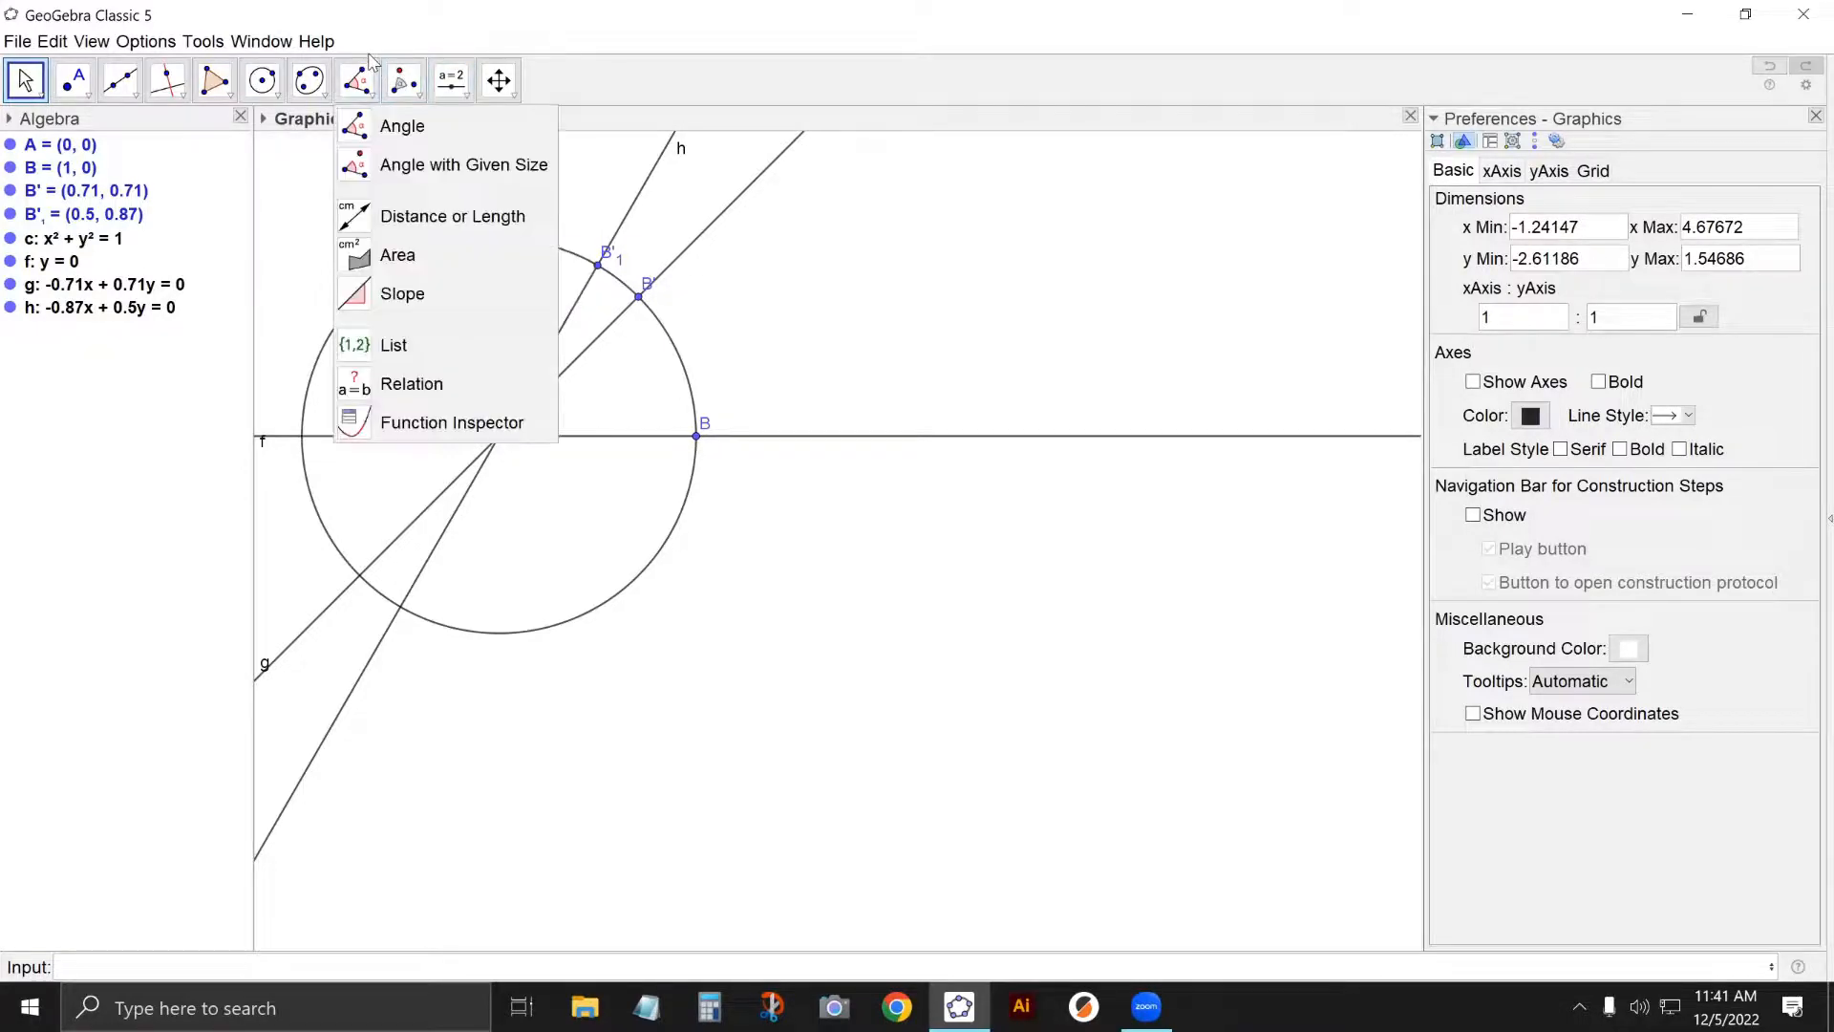
left_click(413, 143)
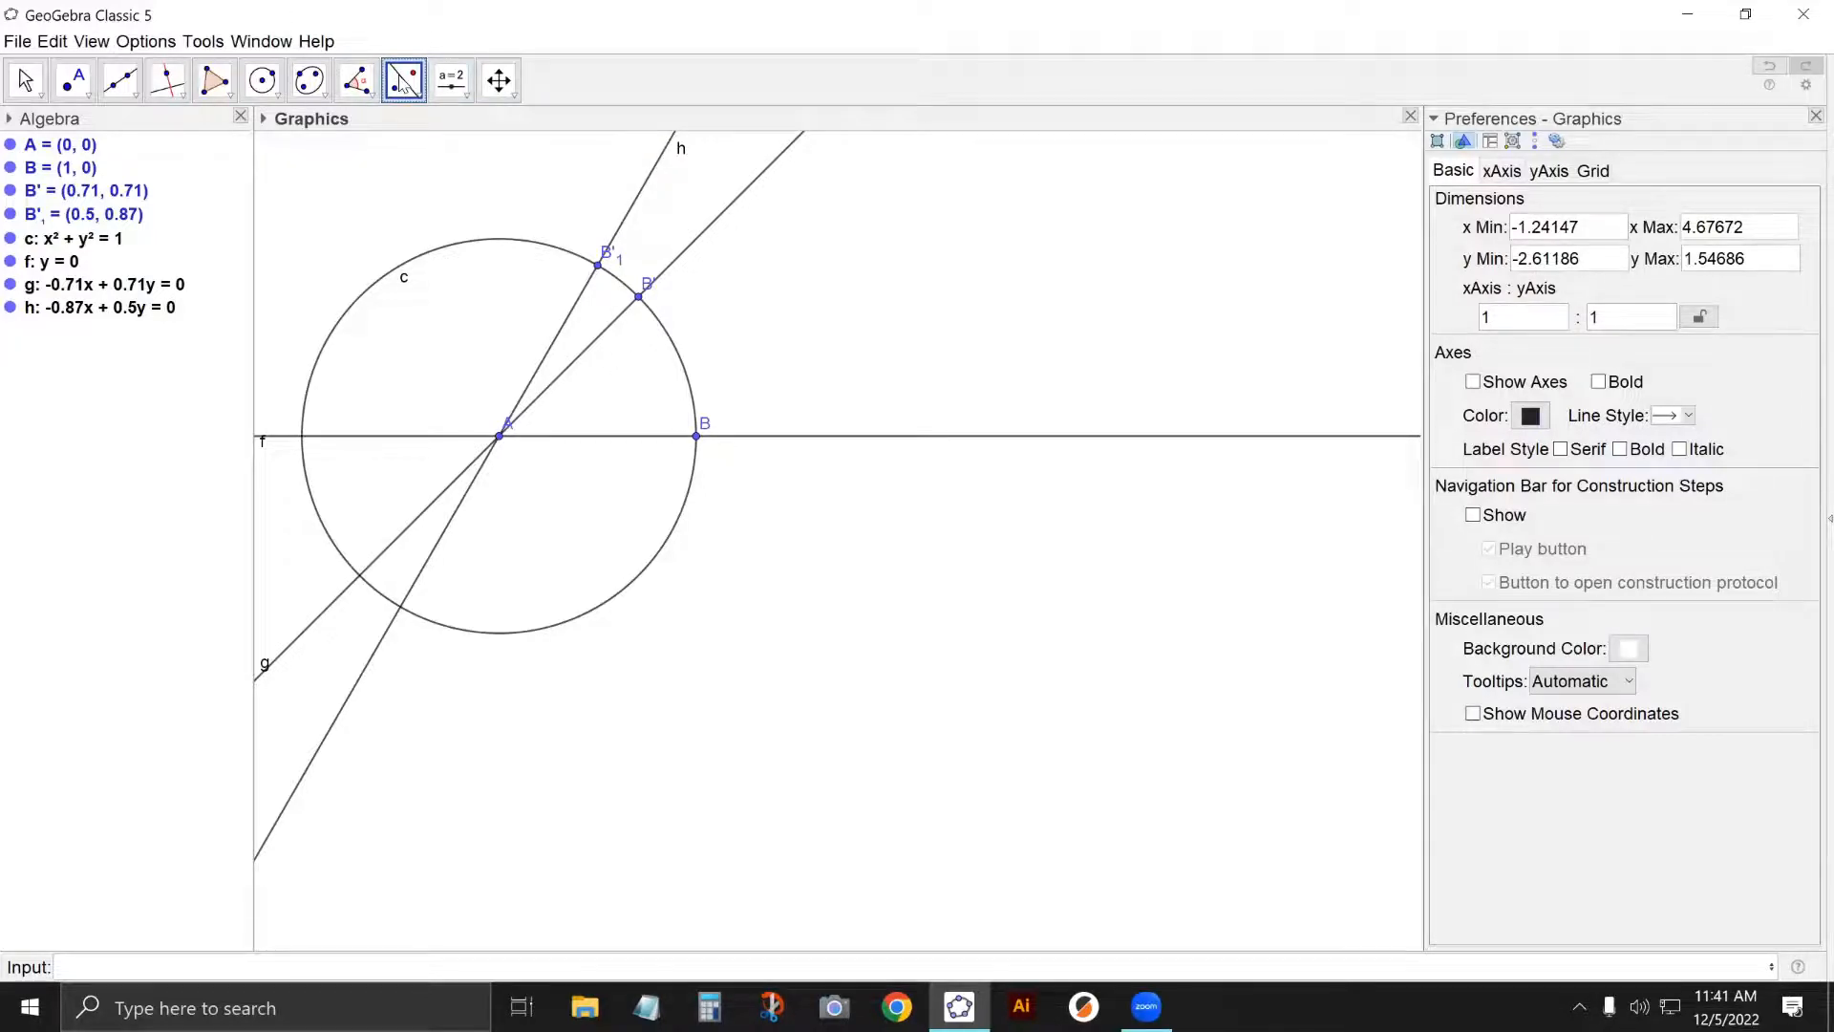
left_click(698, 439)
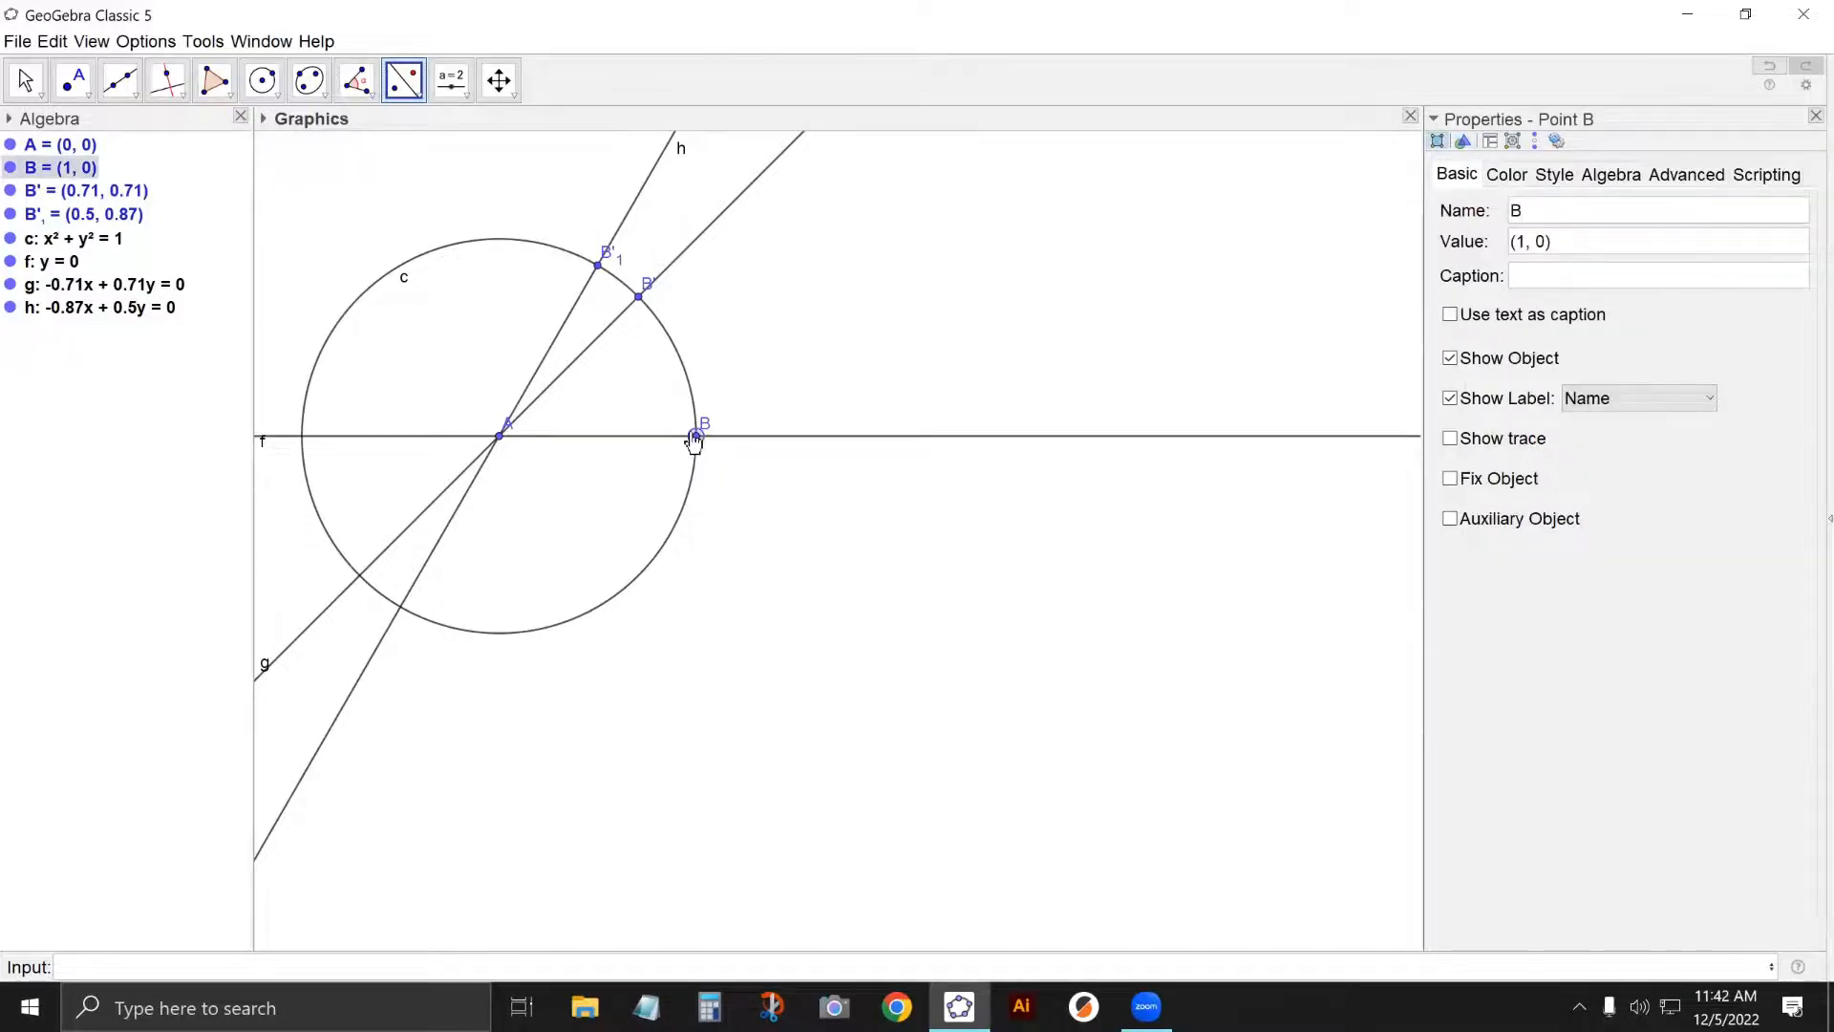
left_click(703, 233)
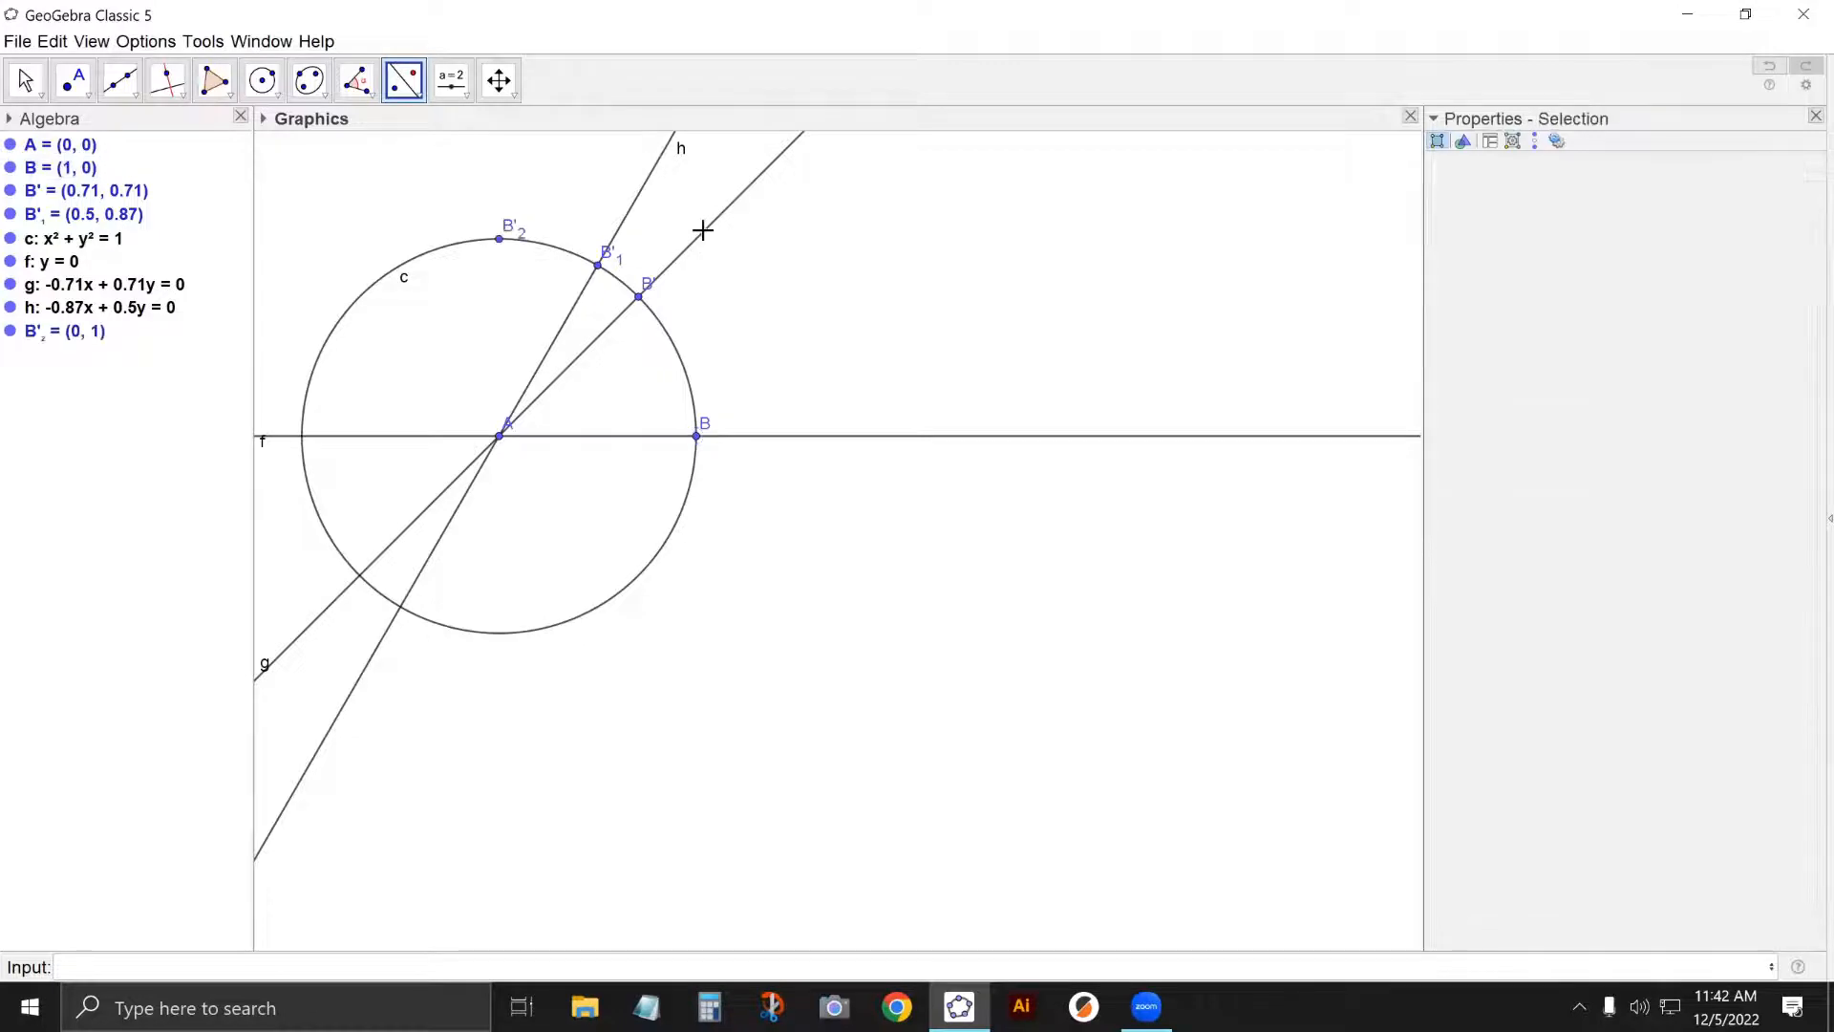
left_click(25, 79)
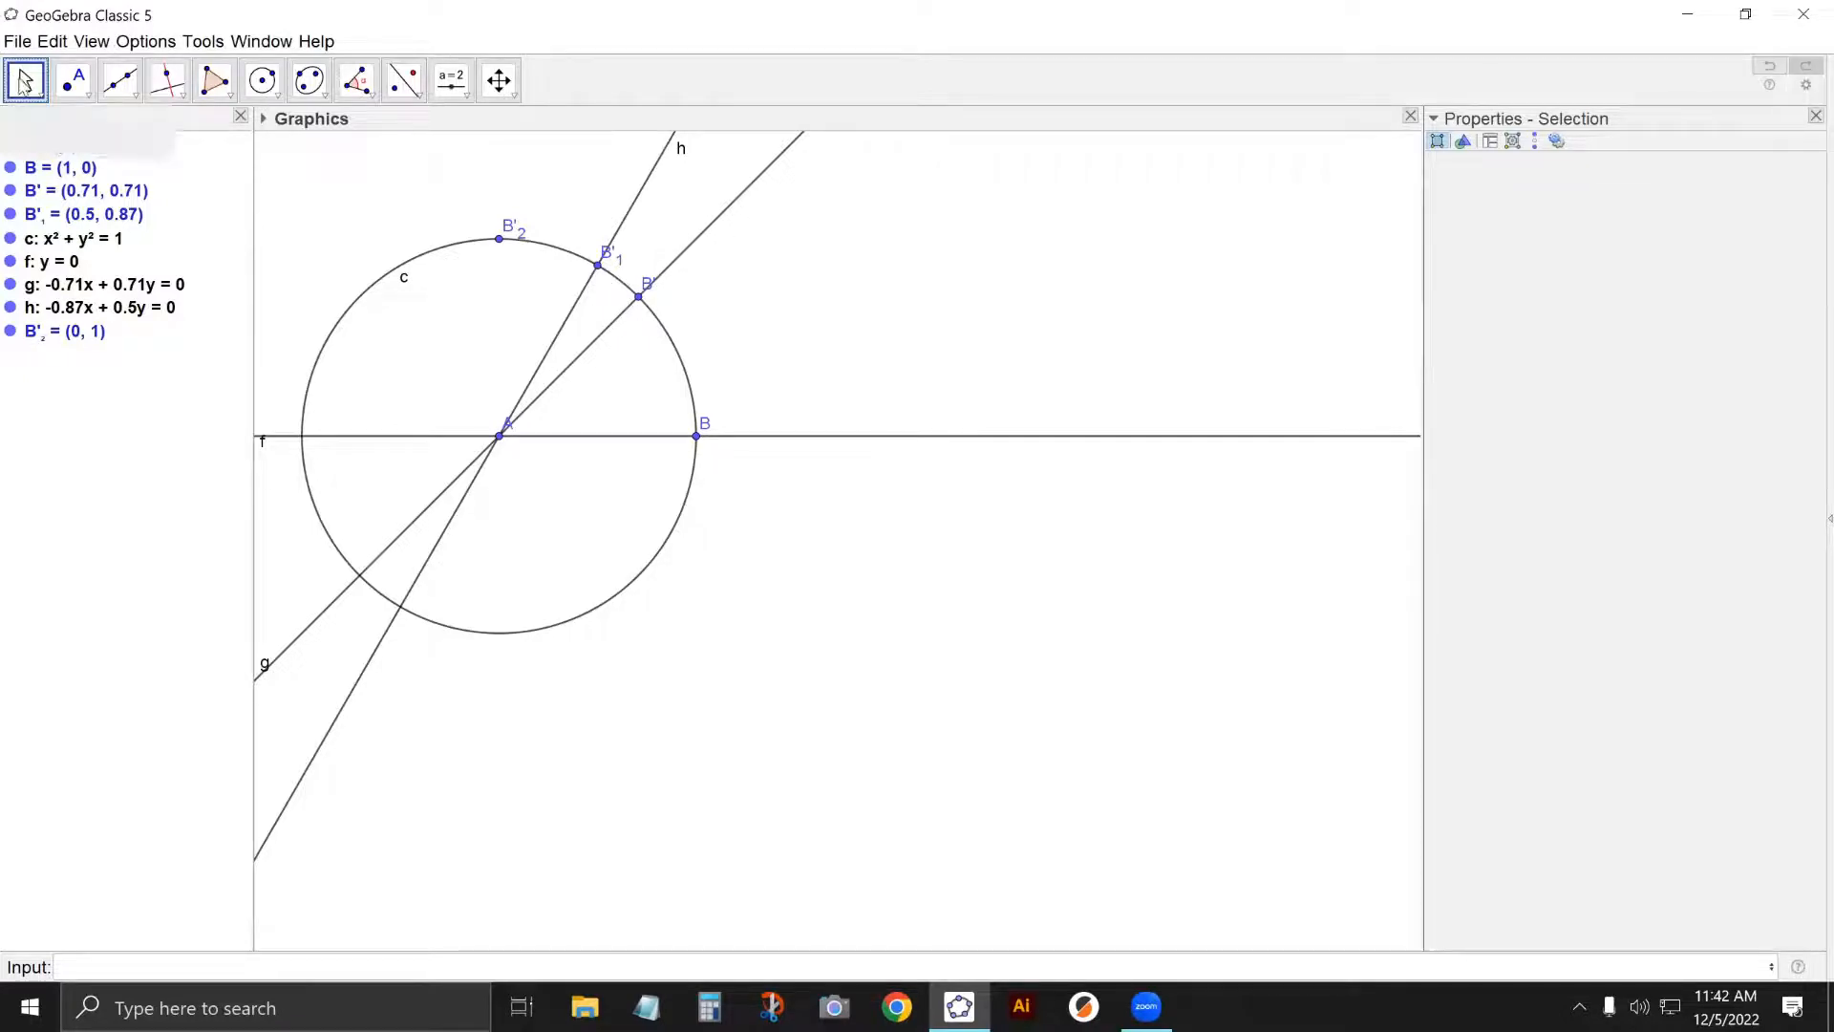
Draw a segment from point B to its mirror image B'₂ on the circle.
left_click(122, 82)
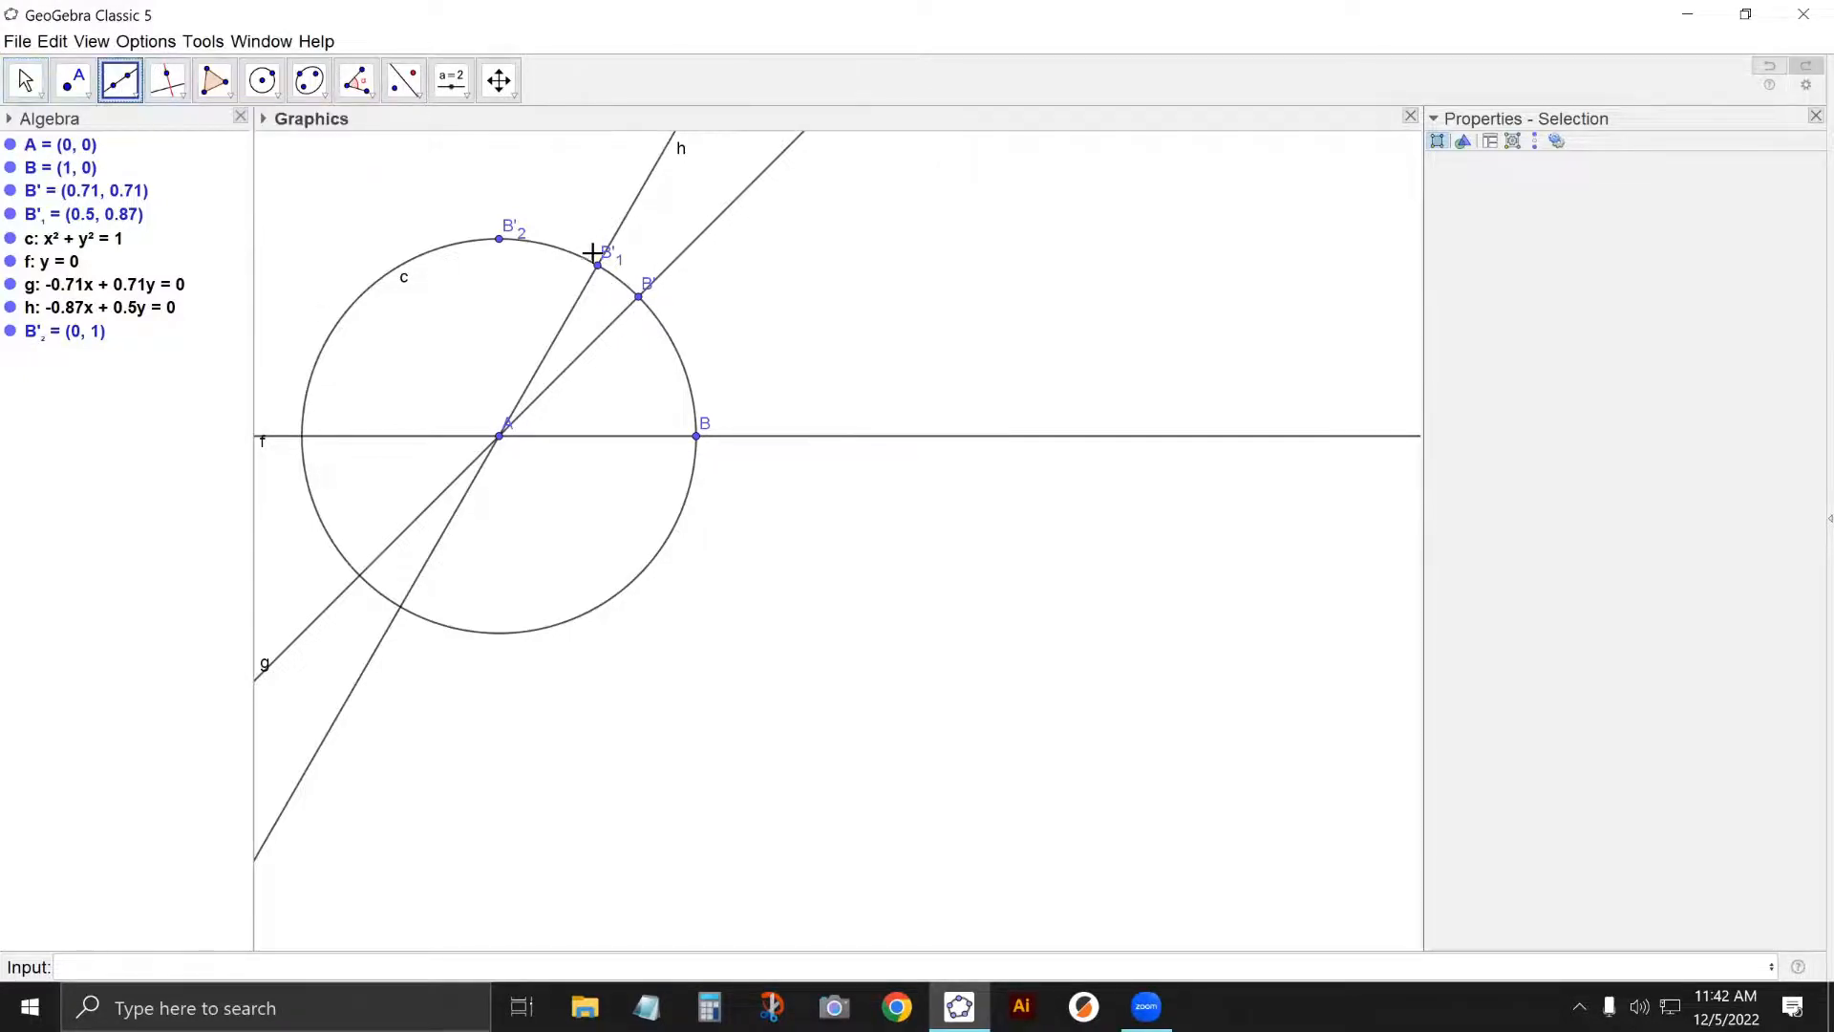
left_click(123, 82)
left_click(696, 436)
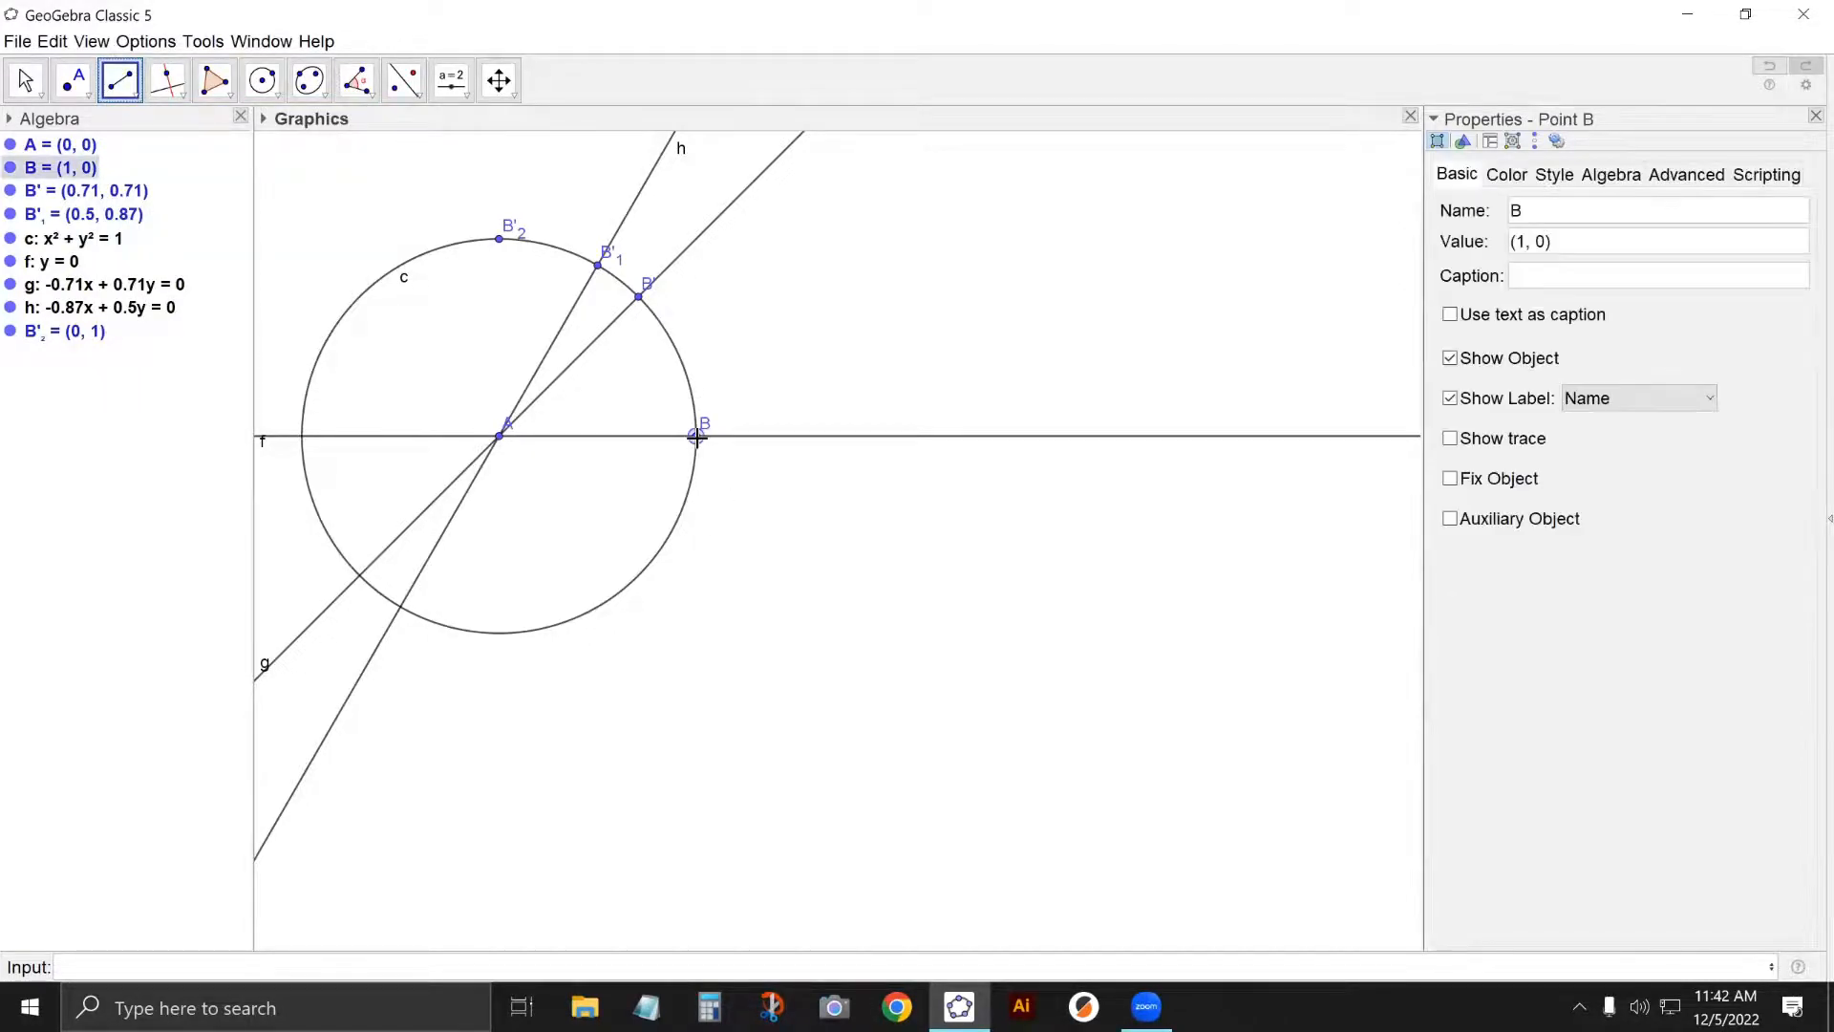
left_click(500, 244)
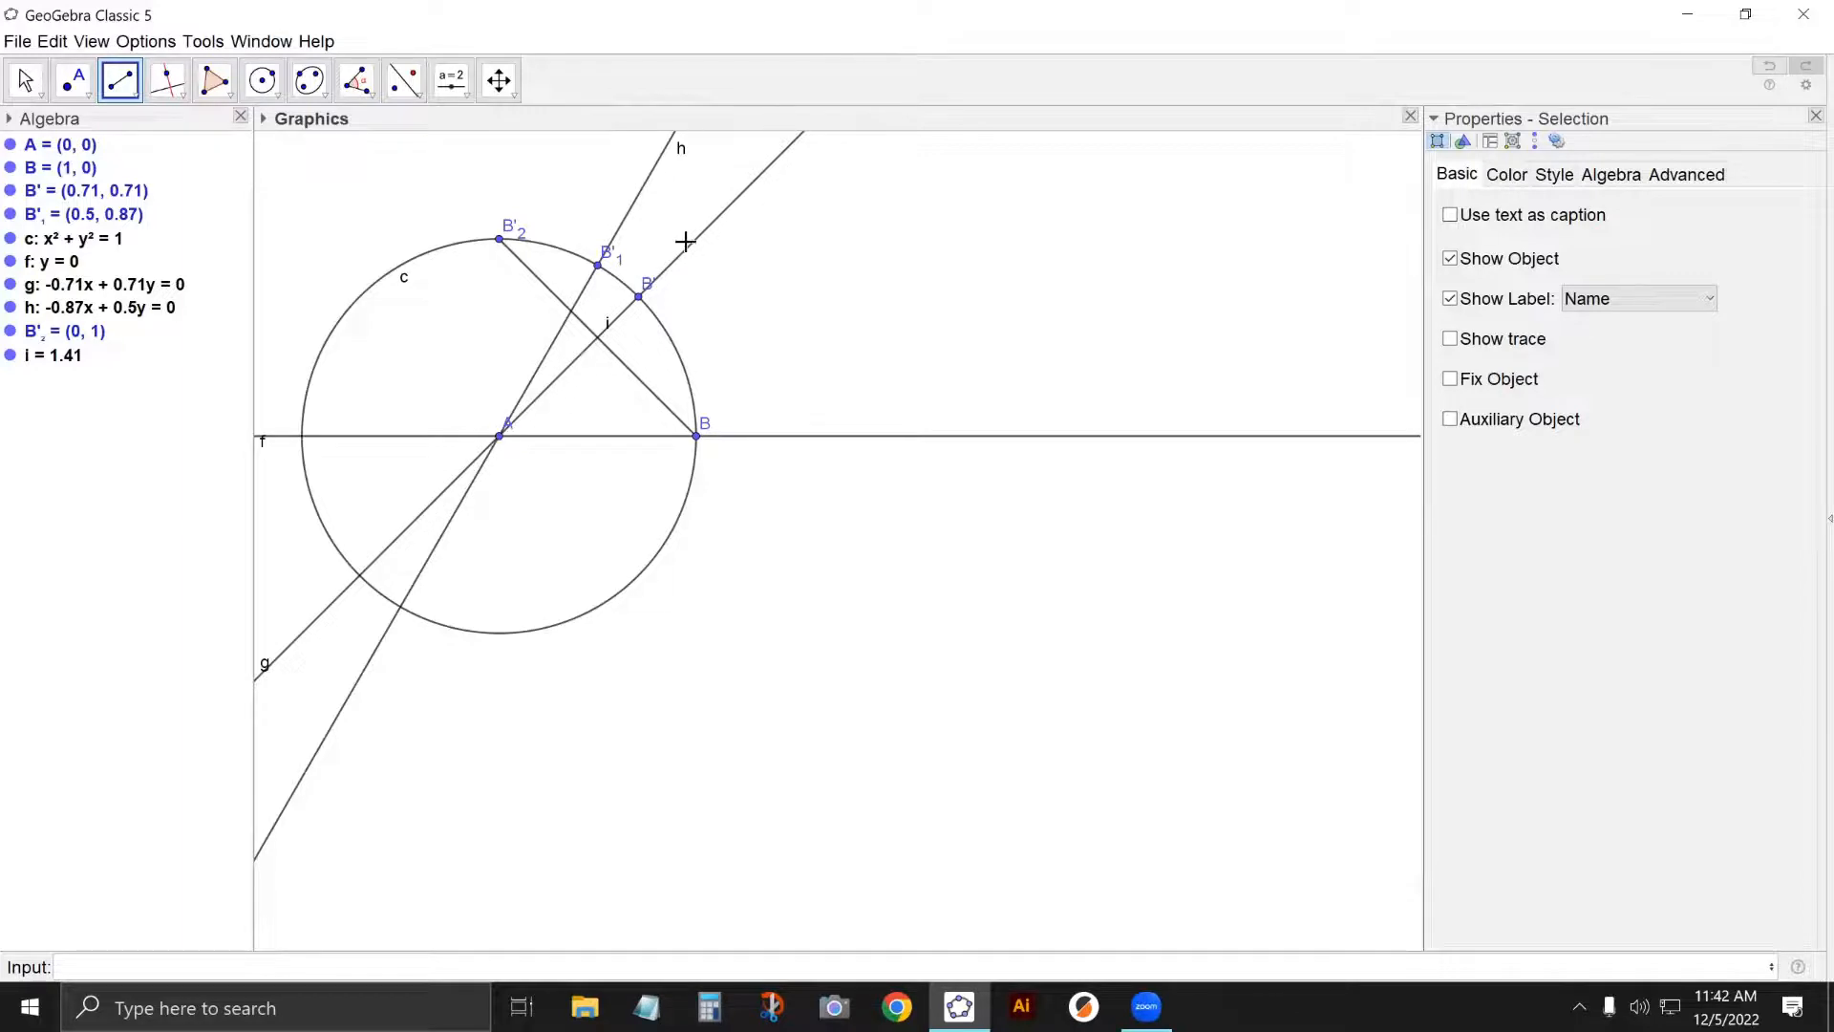
left_click(25, 81)
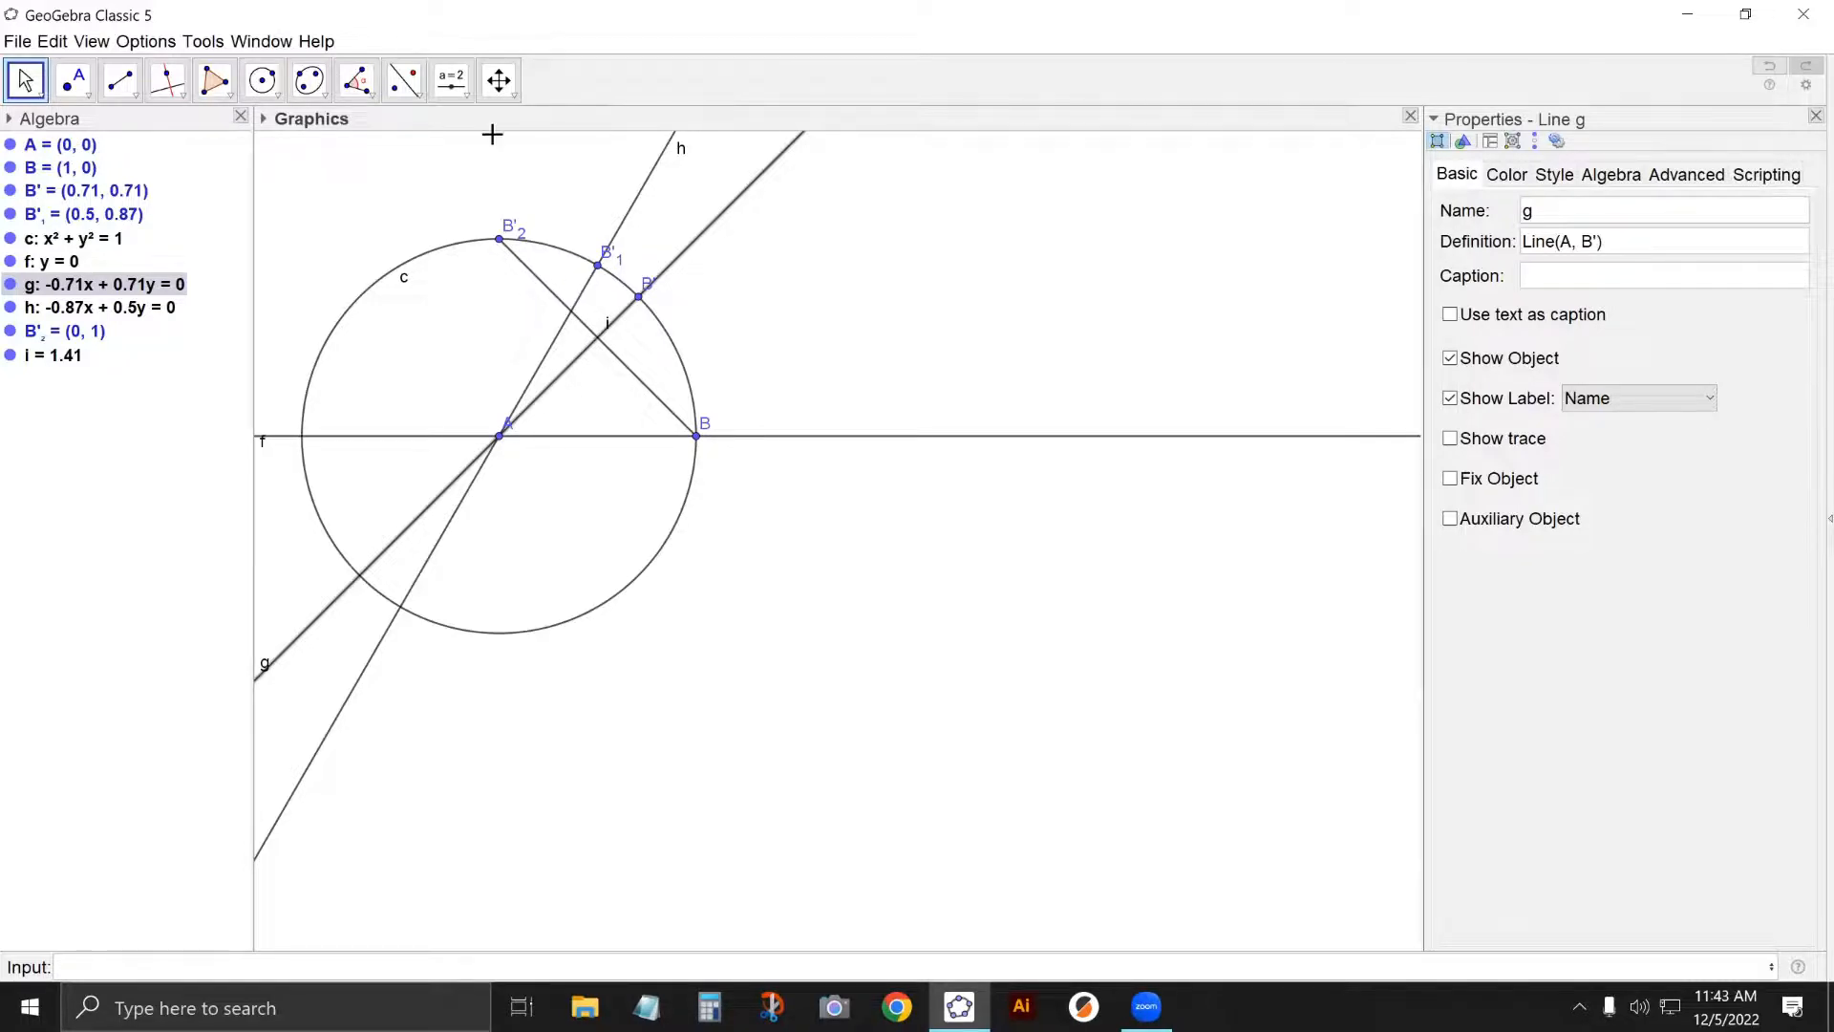
Reflect line h about line g, and reflect circle c about segment i between B and B'₂.
left_click(567, 179)
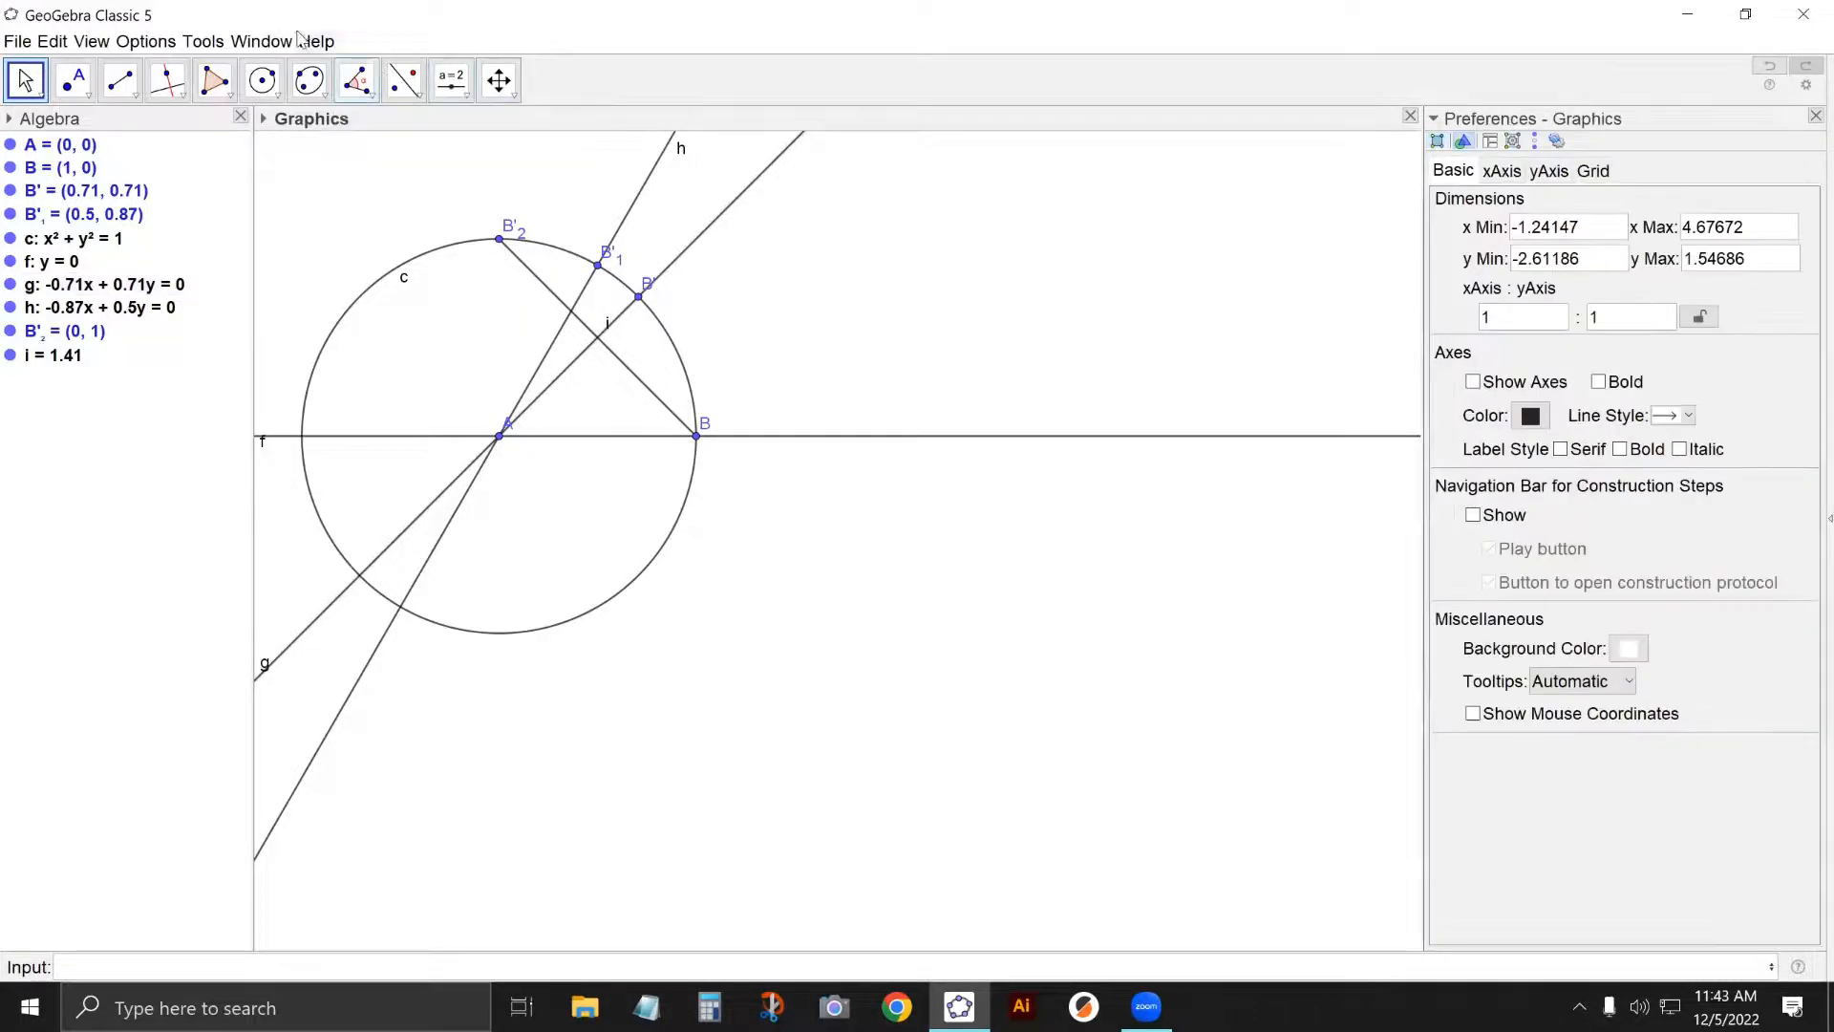
left_click(404, 80)
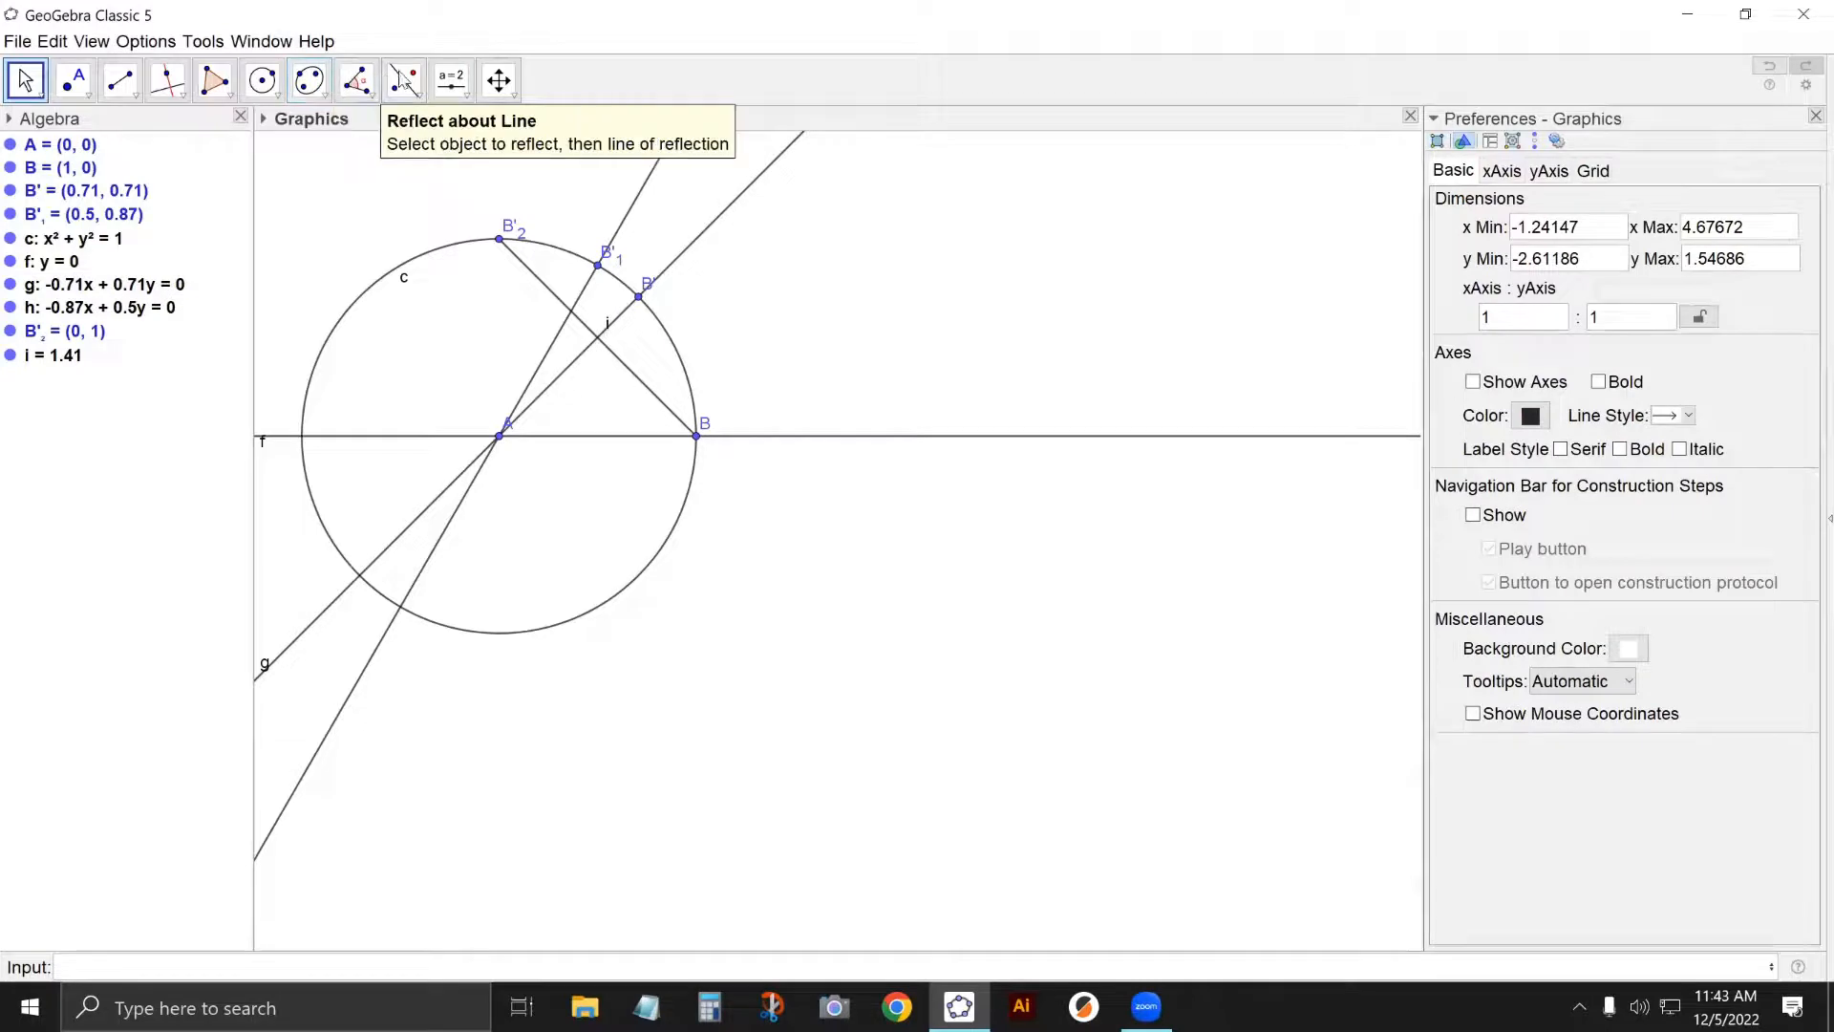
left_click(642, 188)
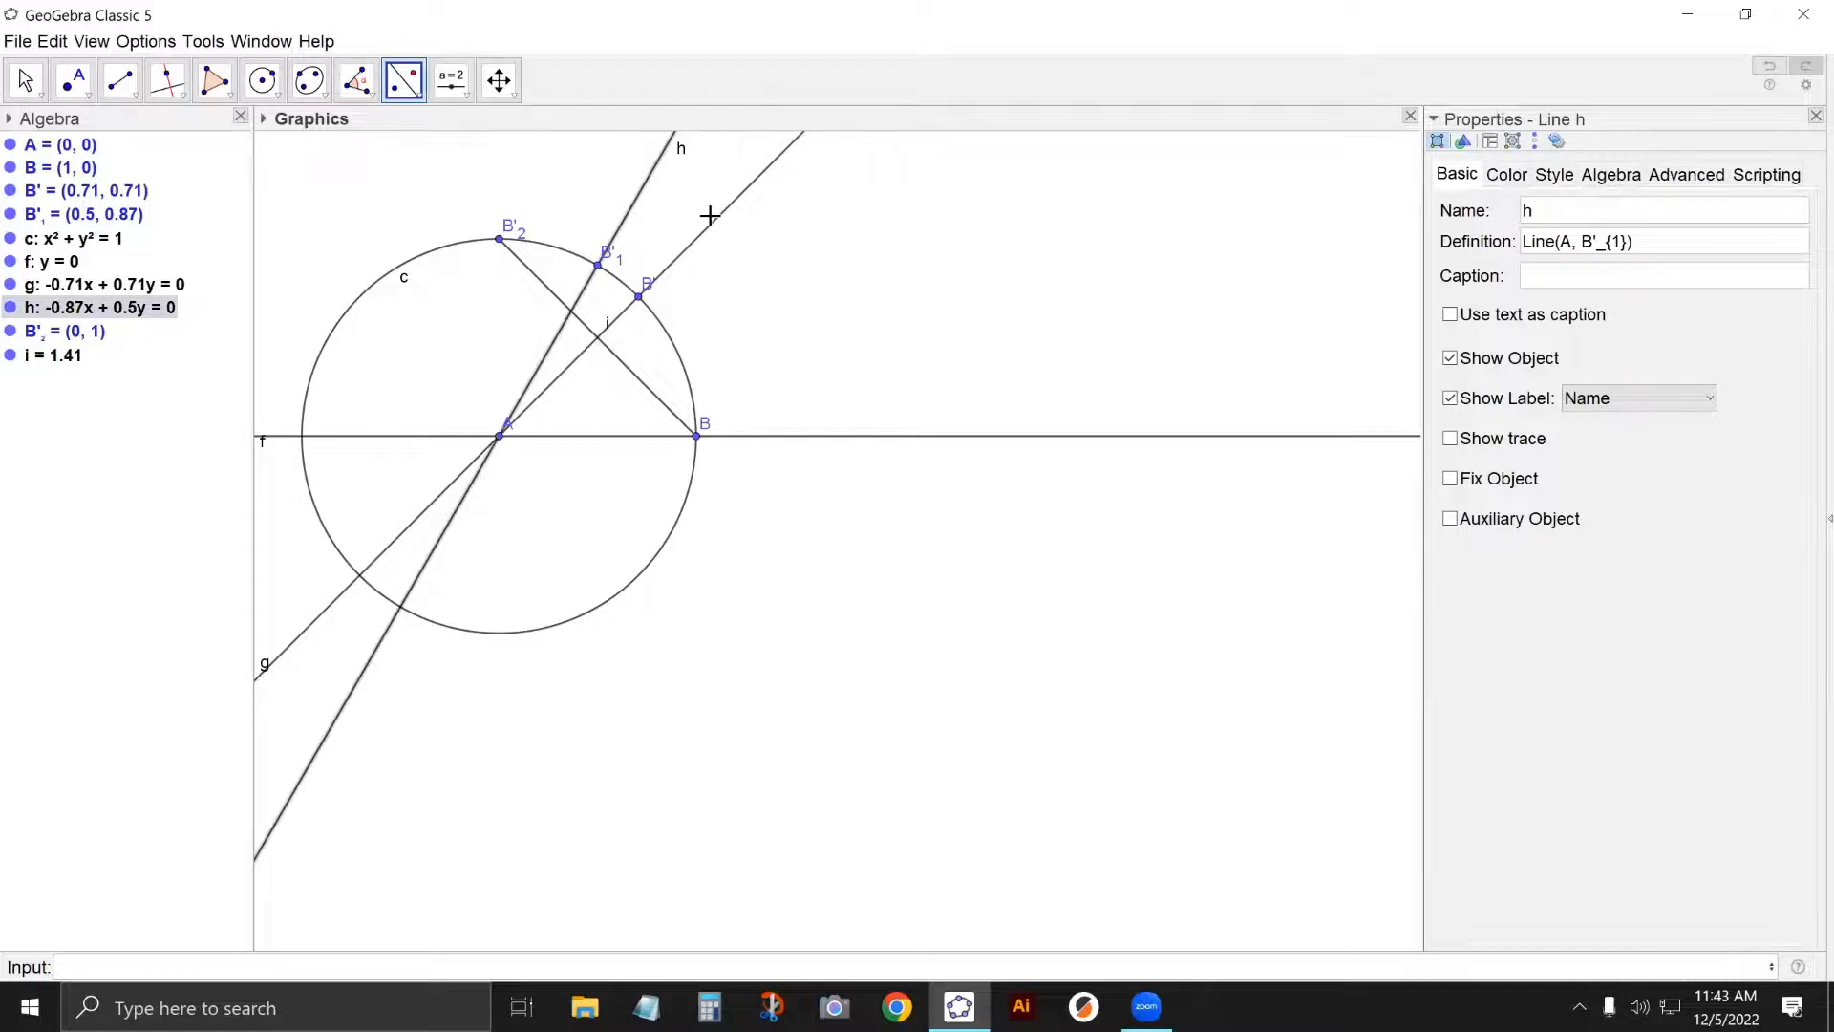
left_click(746, 188)
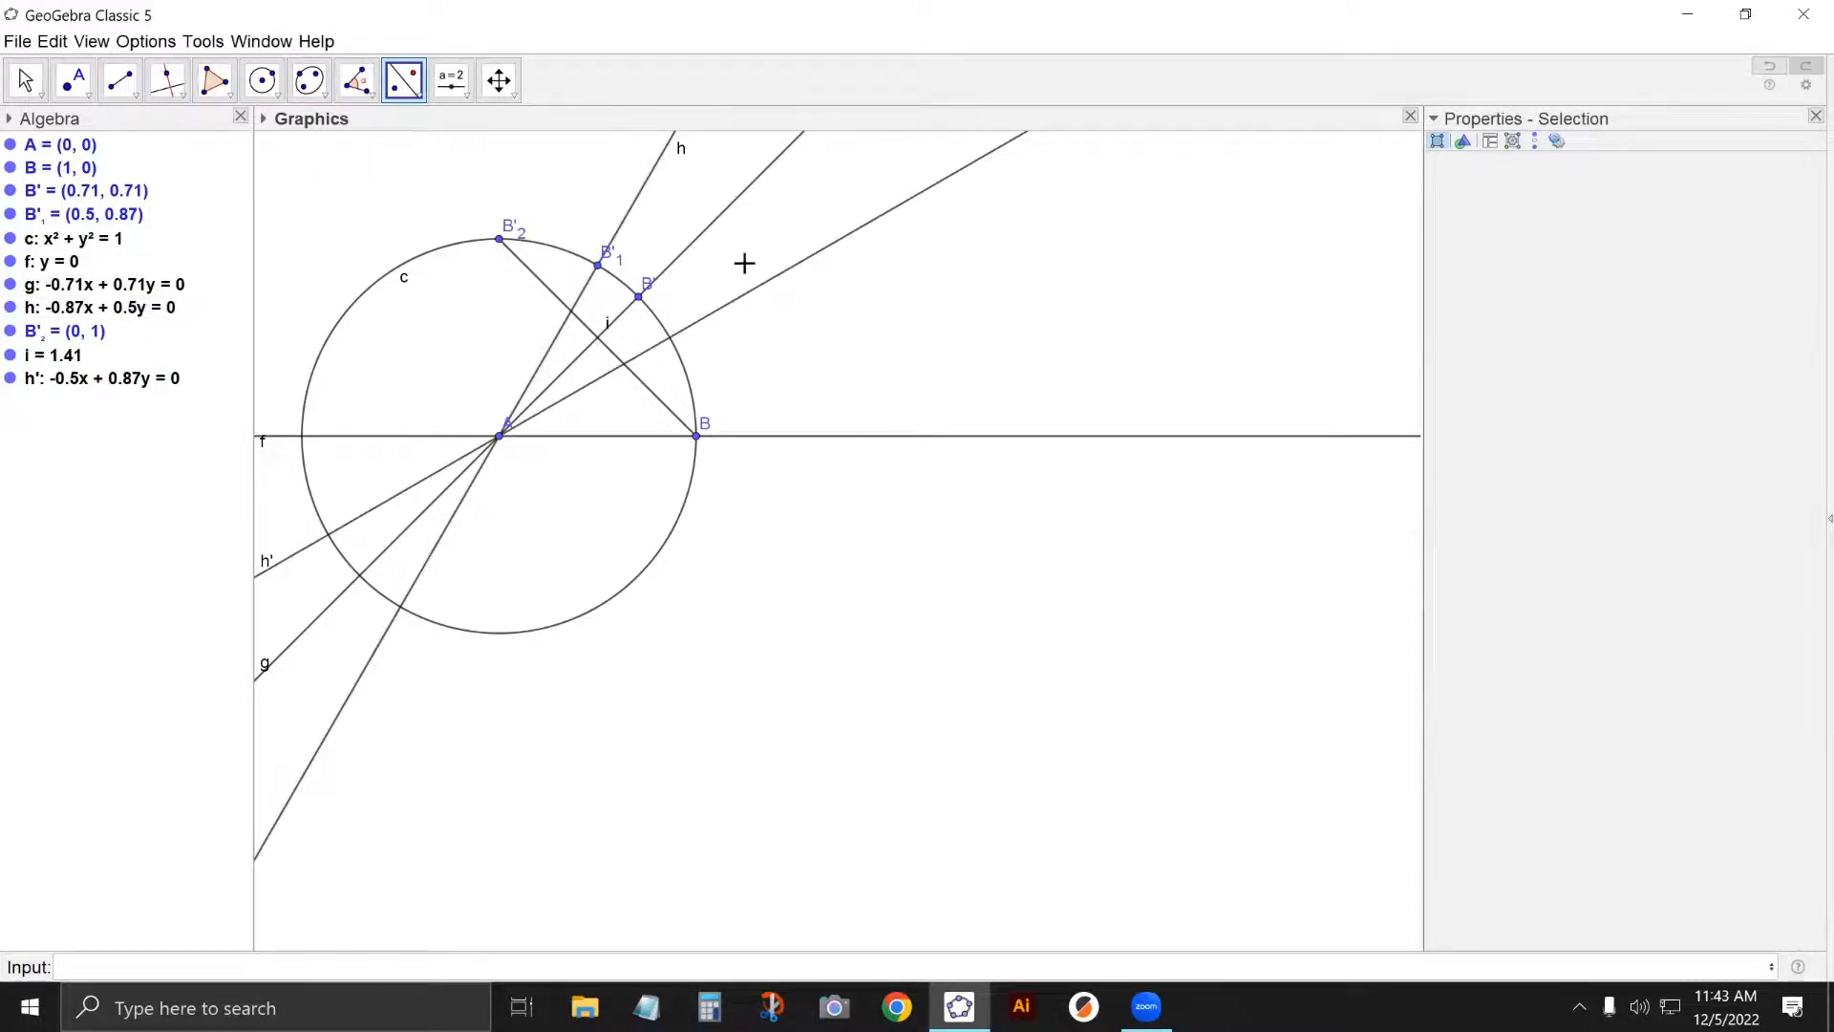
left_click(662, 325)
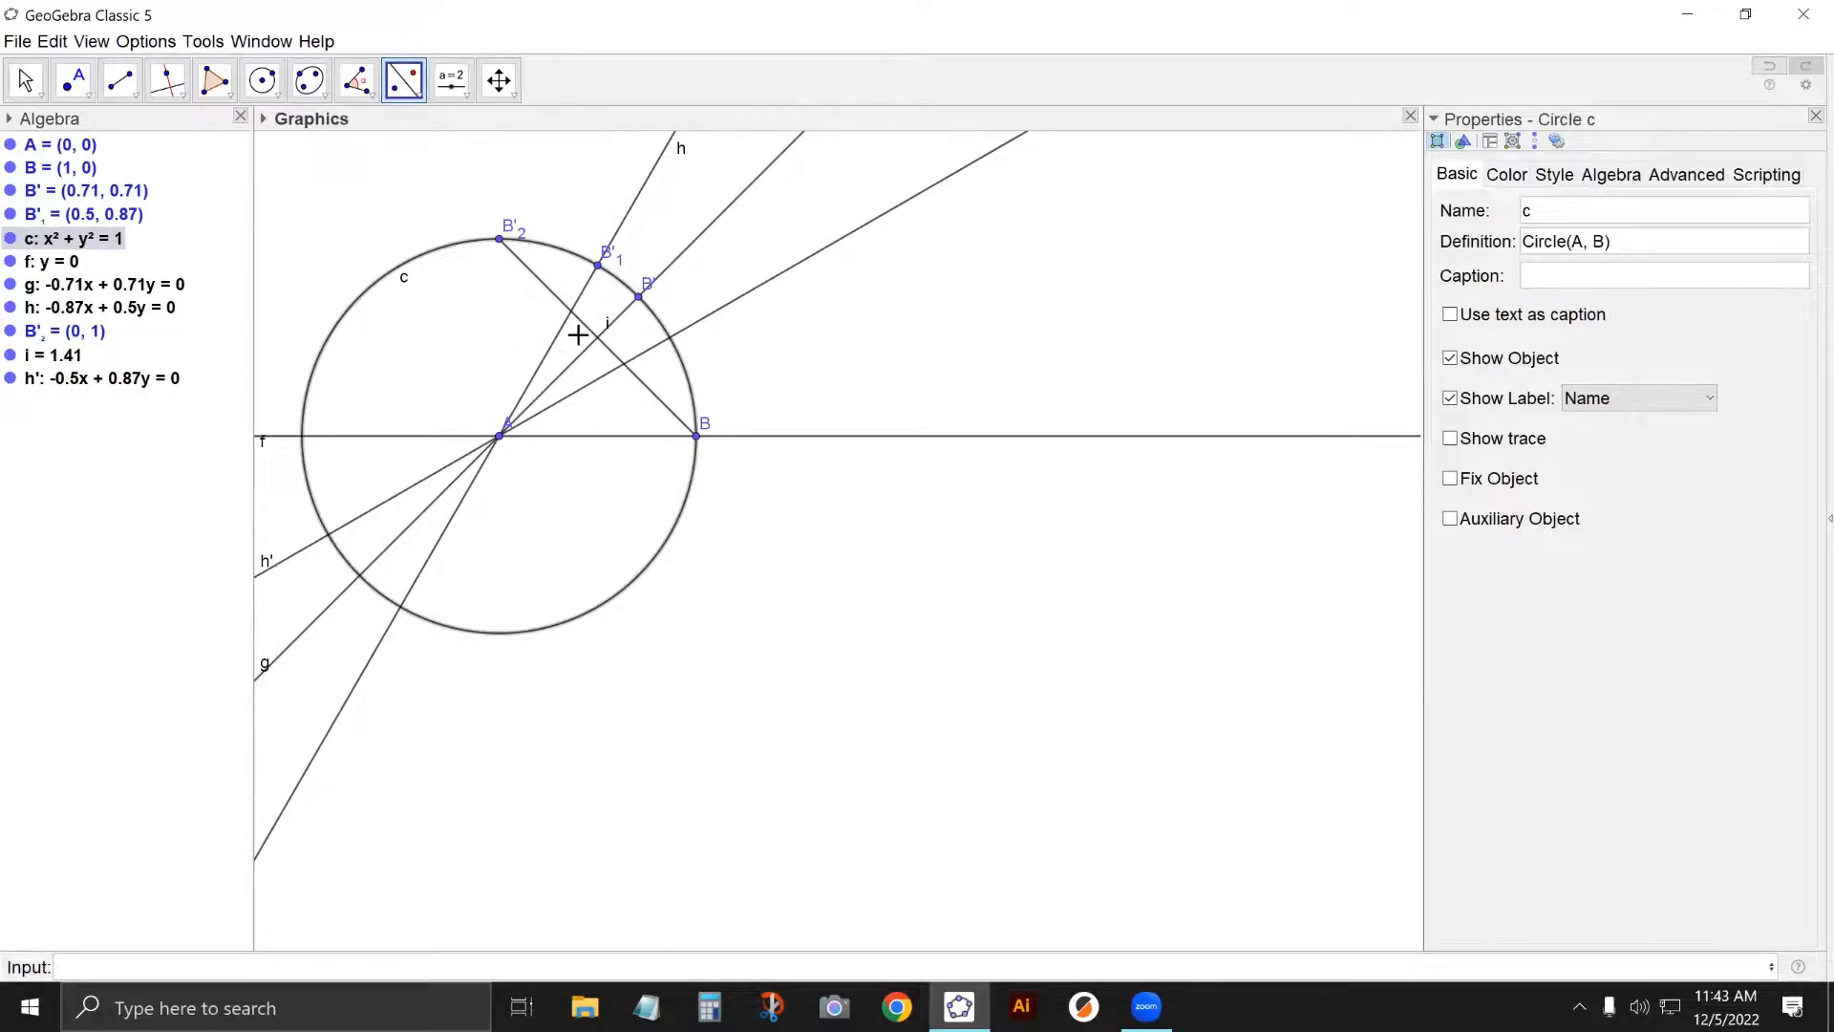
left_click(654, 401)
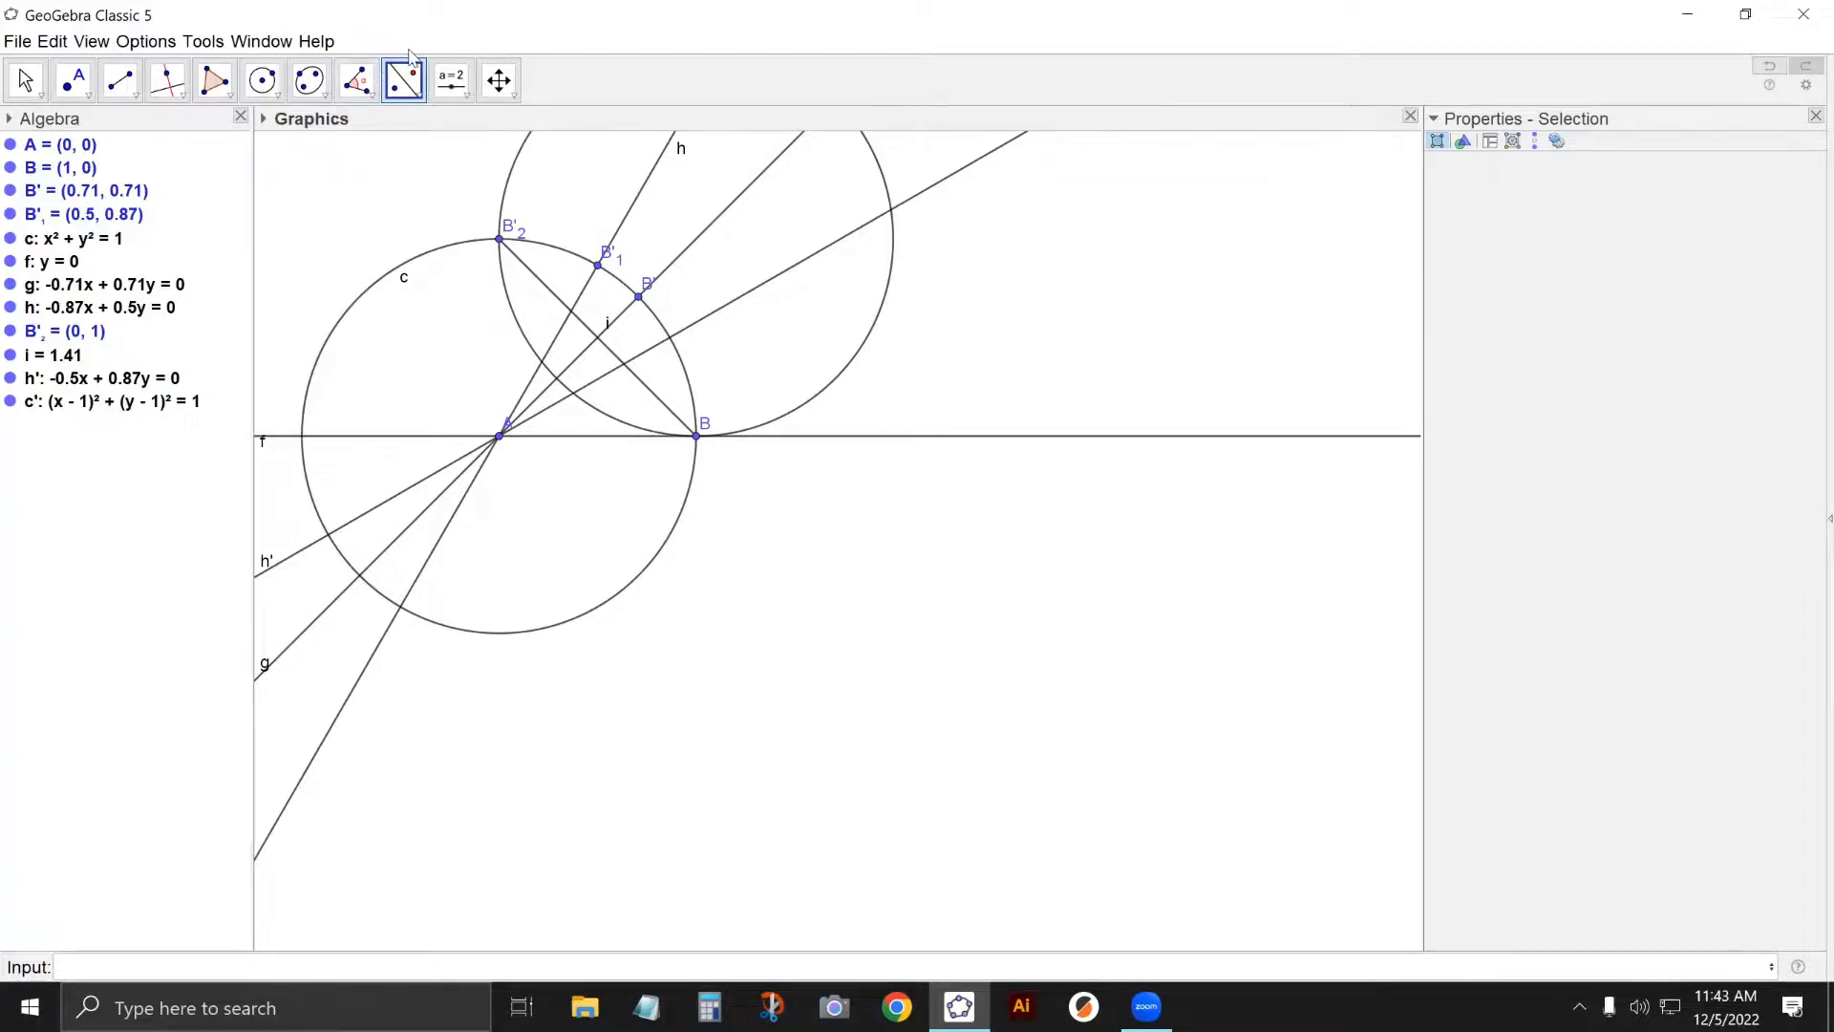
Reflect point B'₂ about point B' using Reflect about Point.
left_click(421, 99)
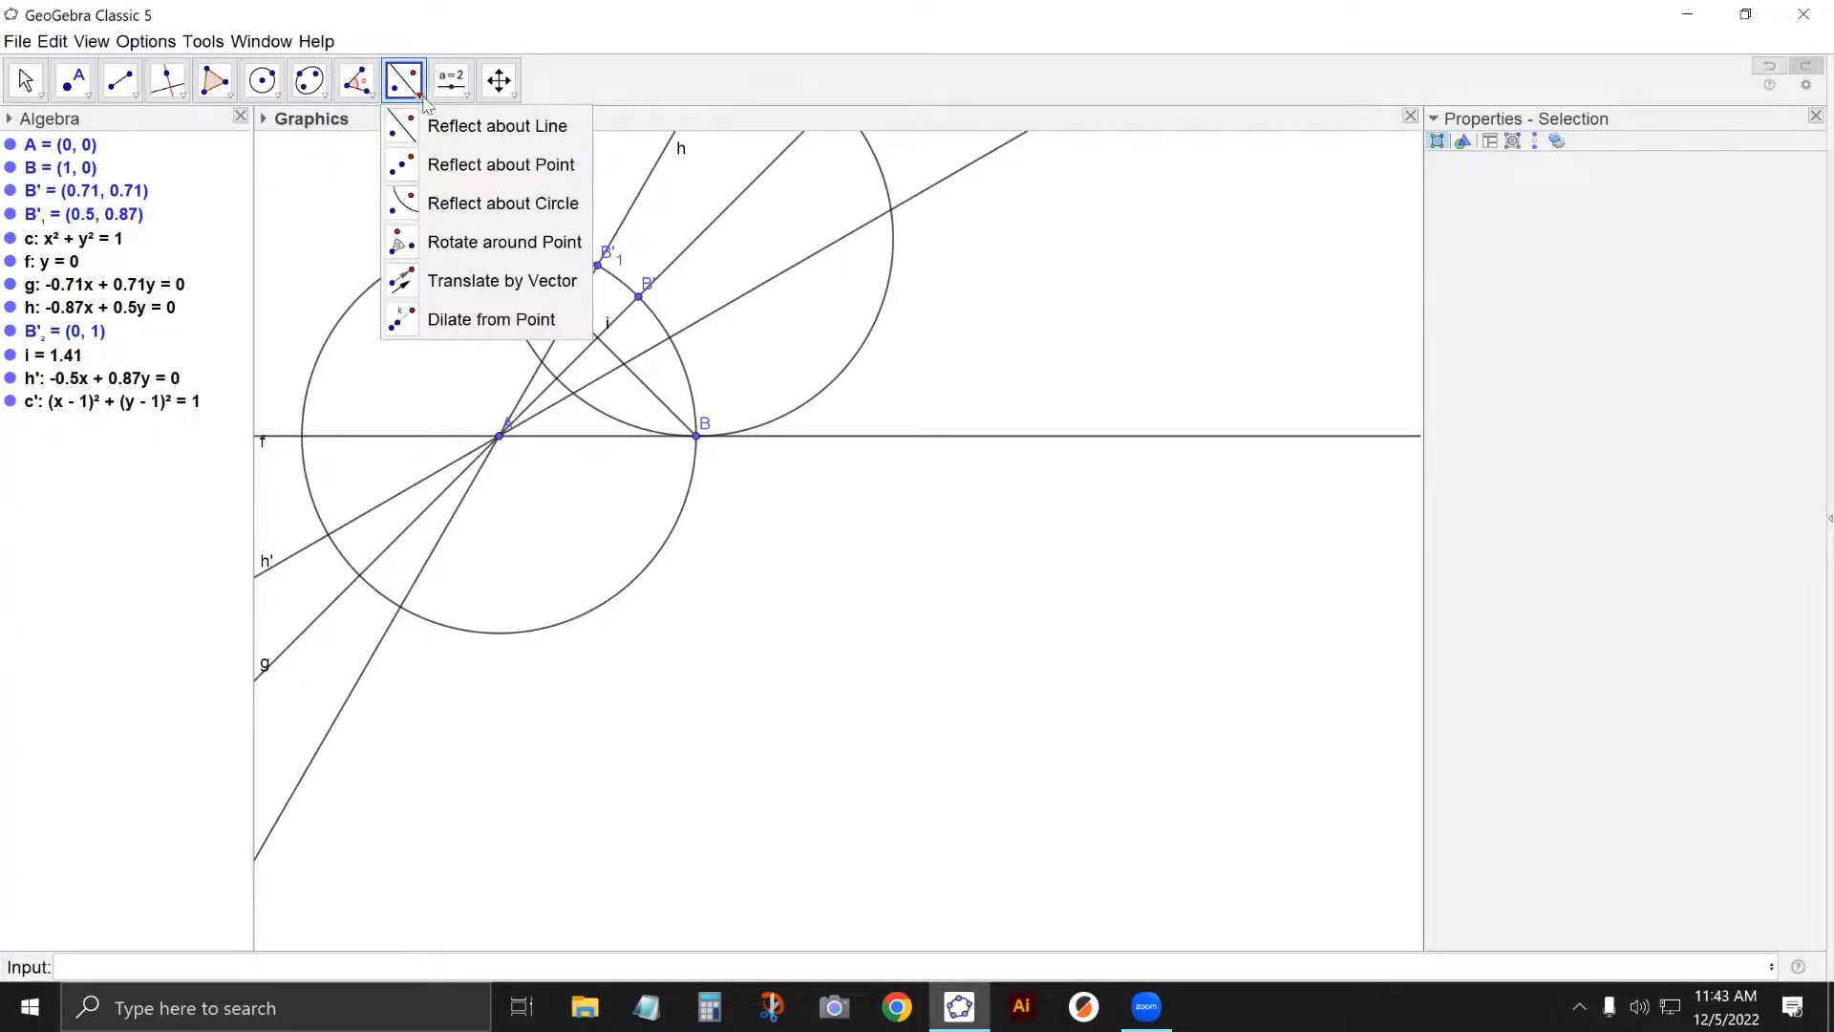
left_click(461, 169)
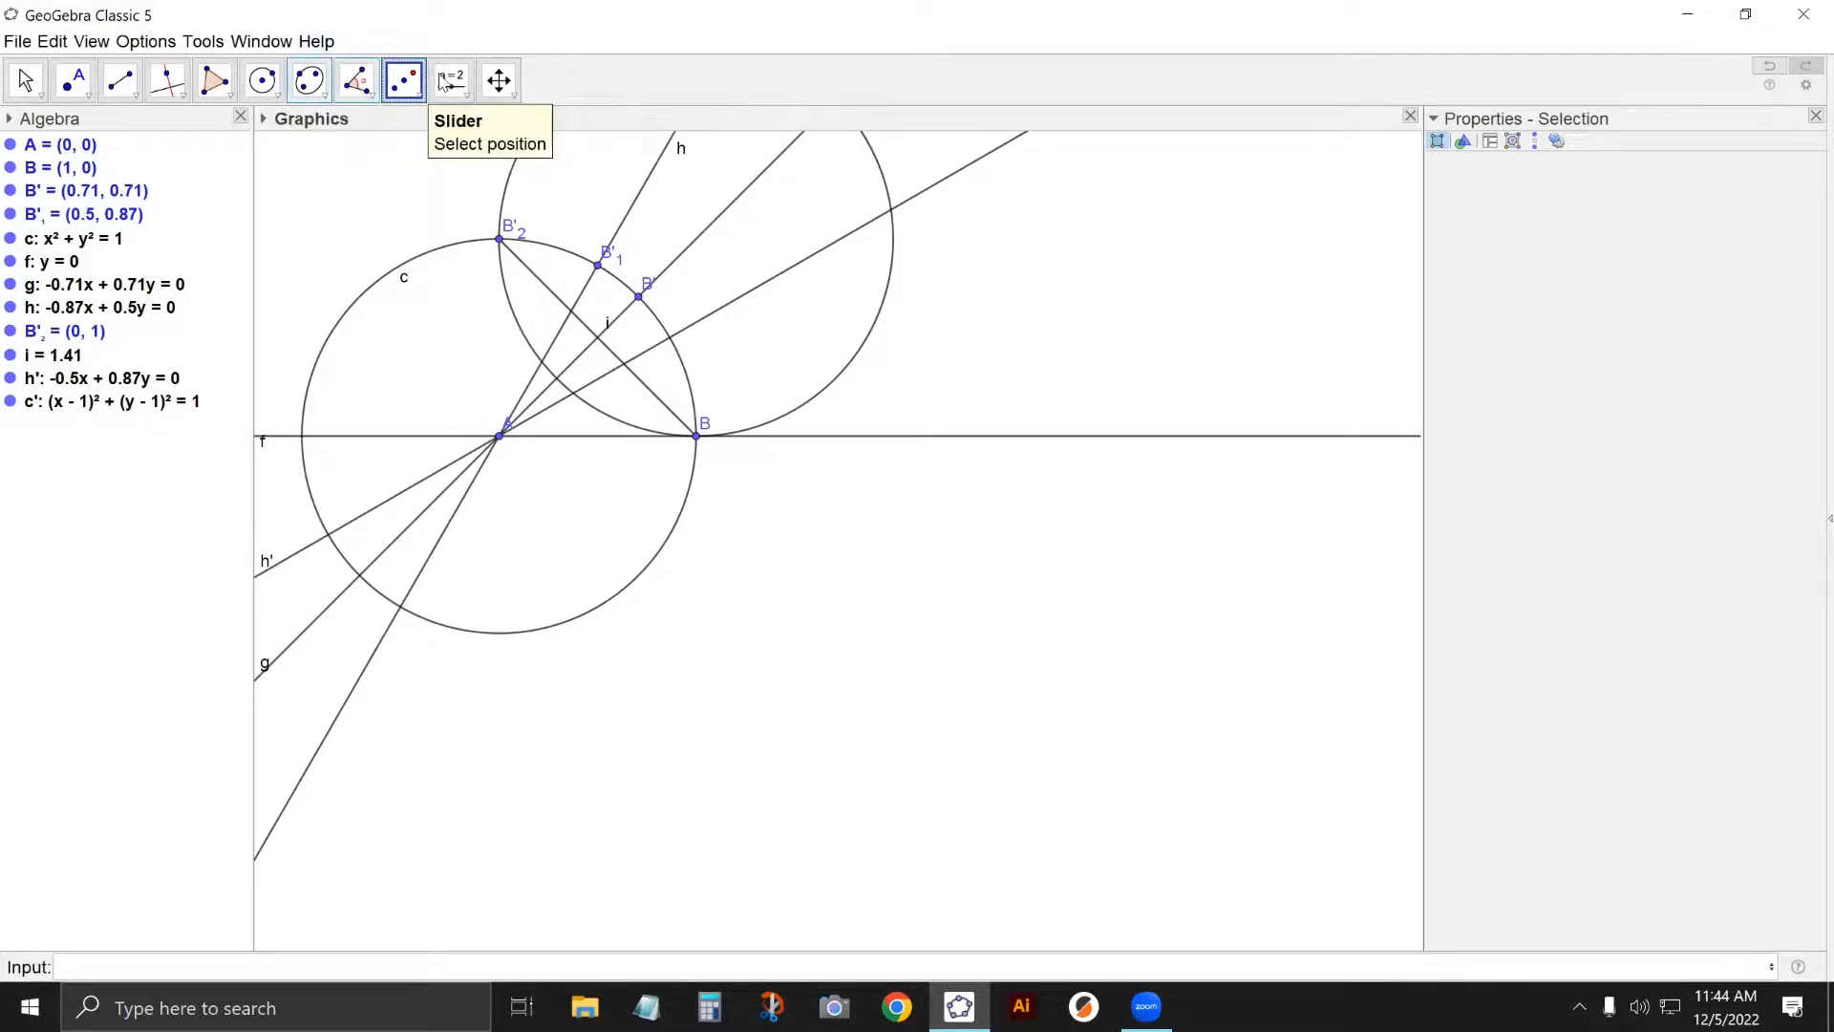
left_click(506, 244)
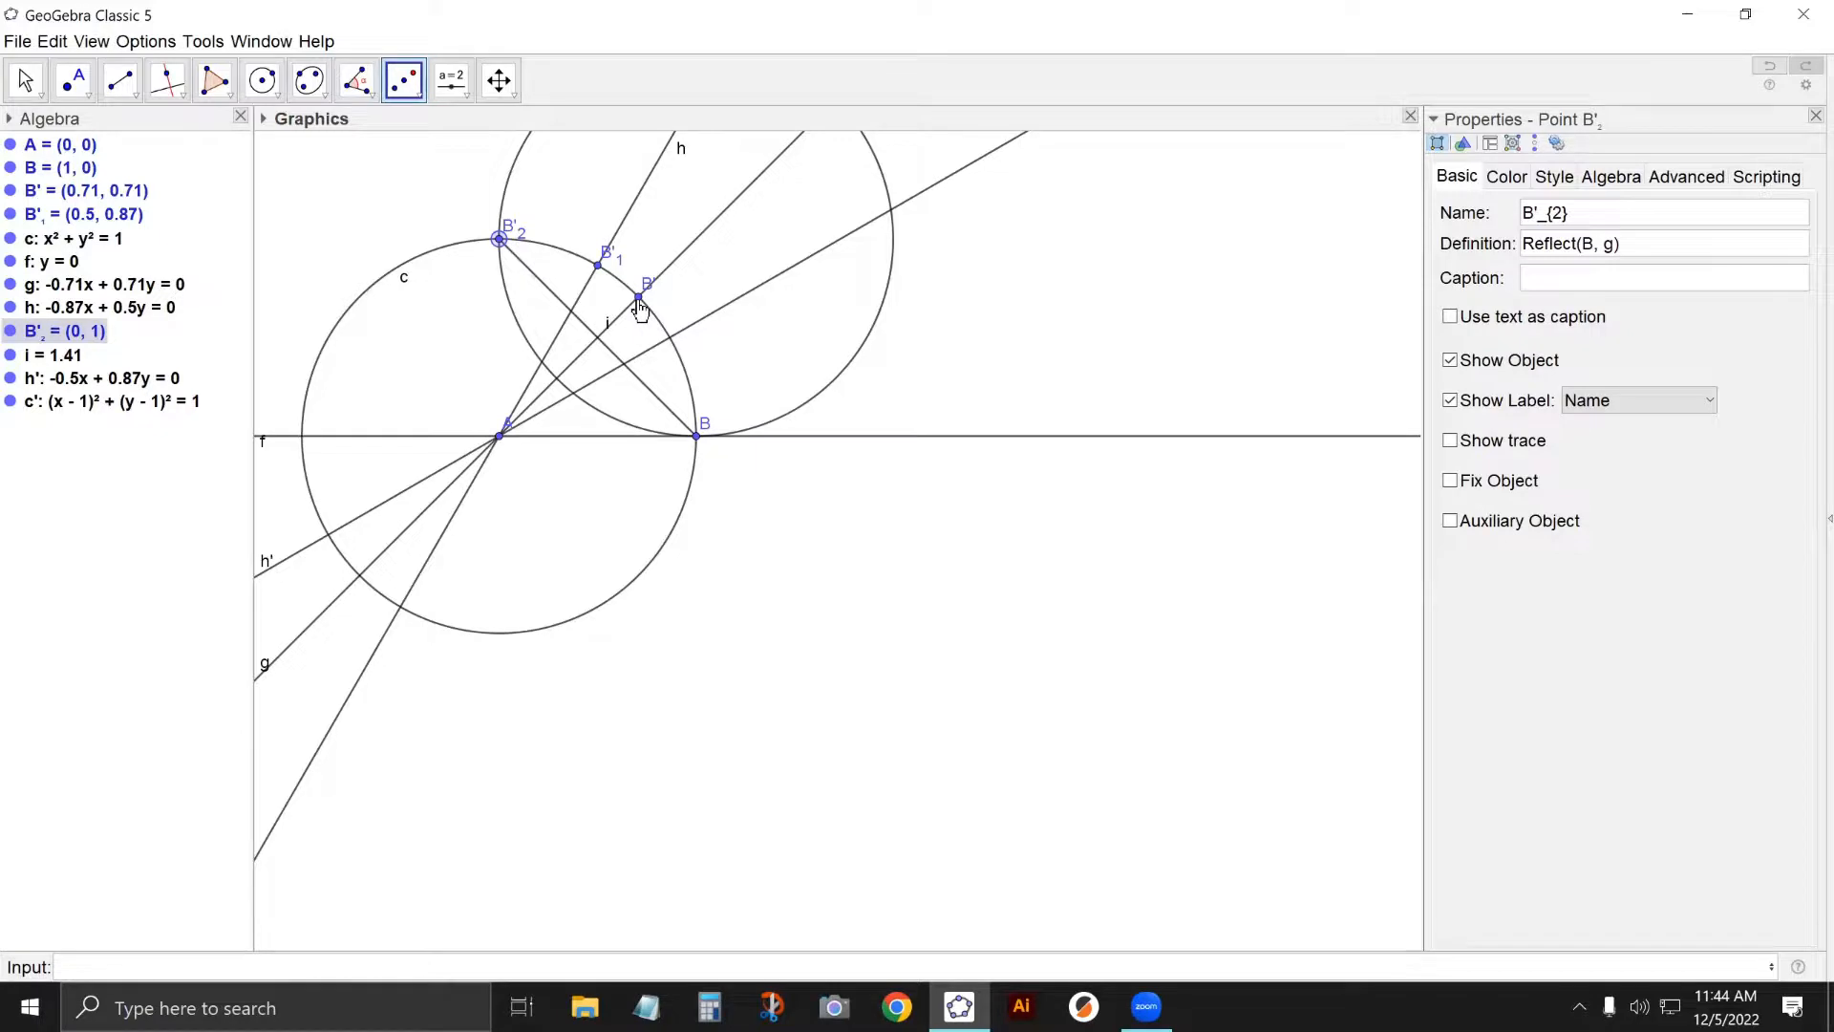
left_click(778, 355)
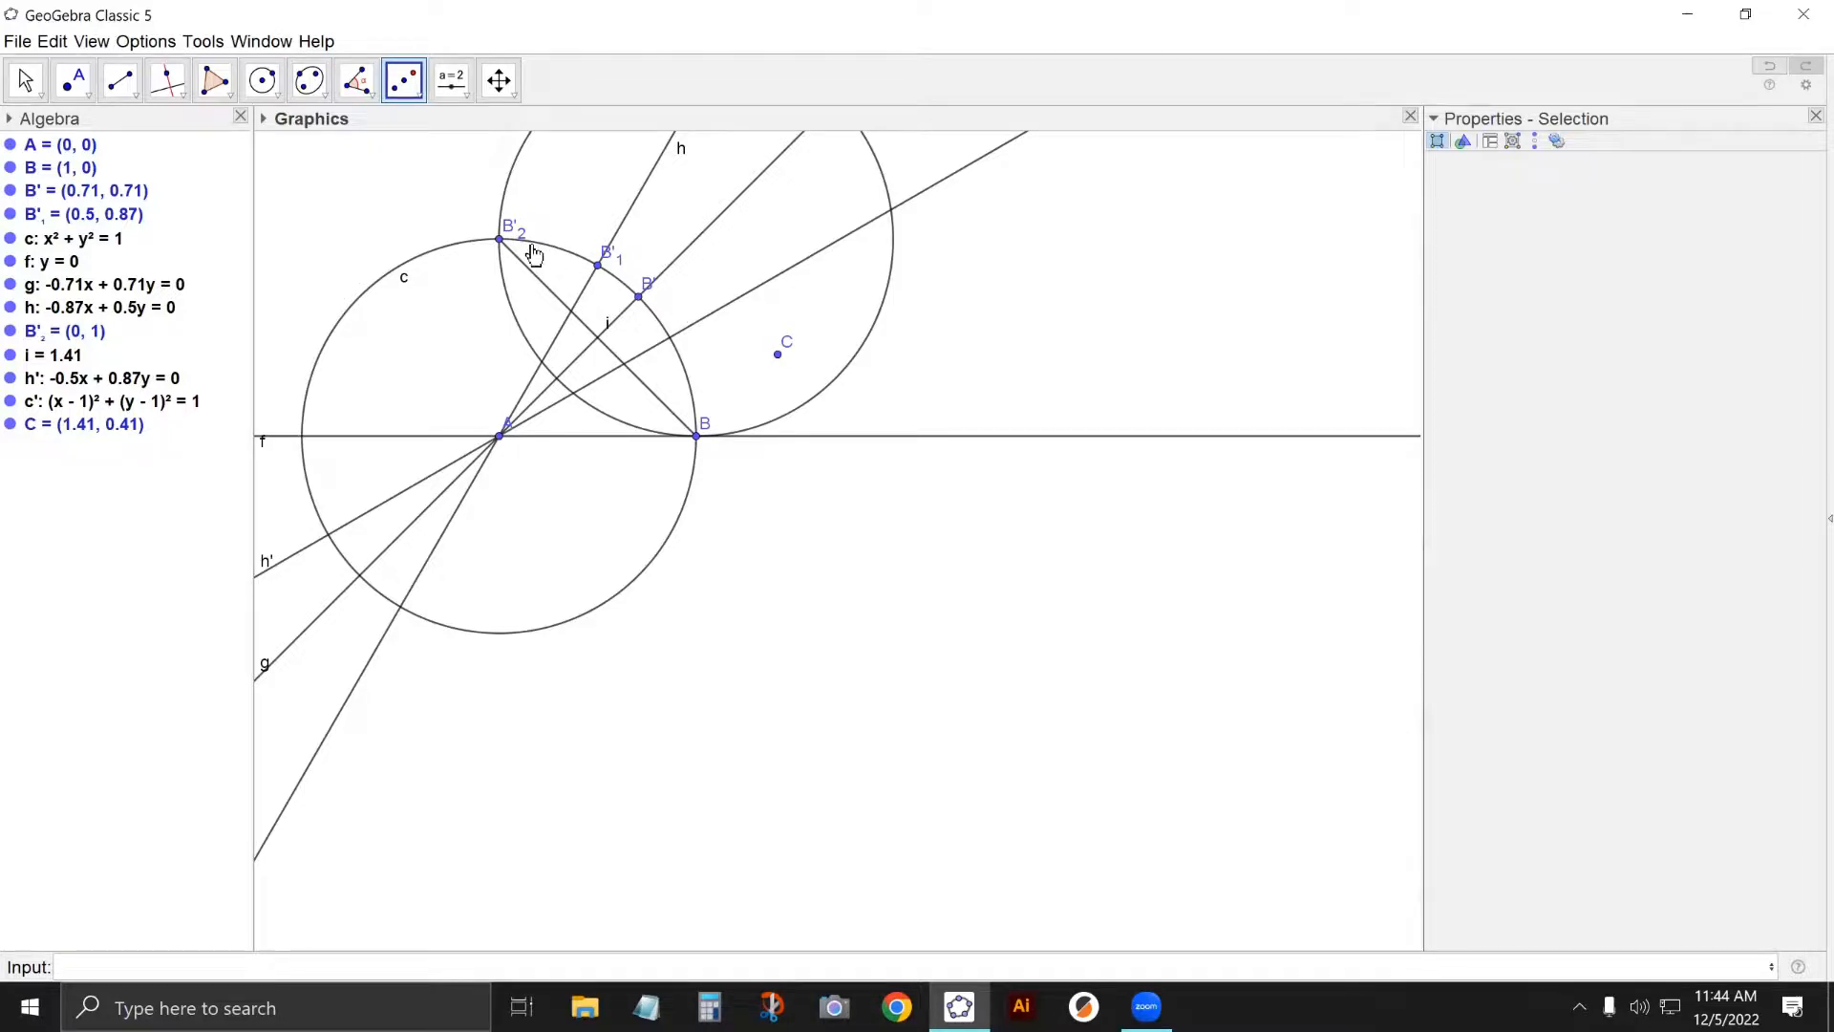
Draw a line through points B'₂ and B'.
left_click(136, 96)
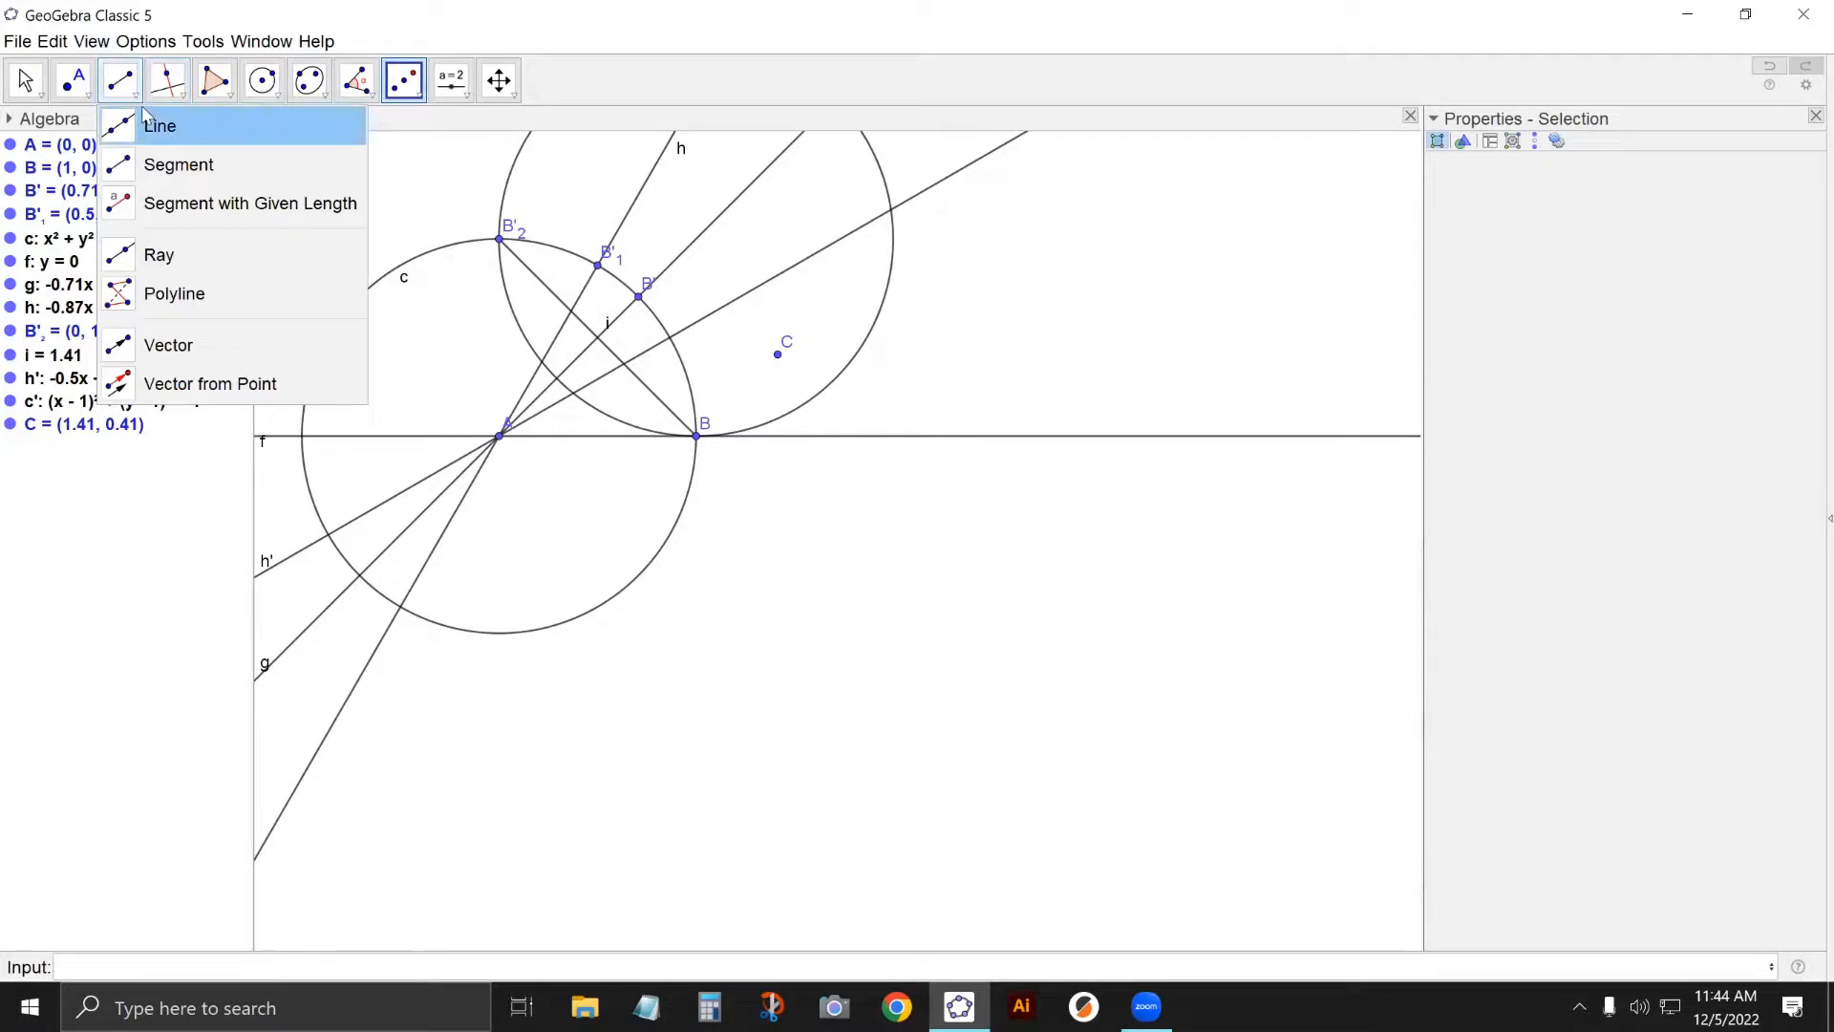
left_click(145, 115)
left_click(134, 91)
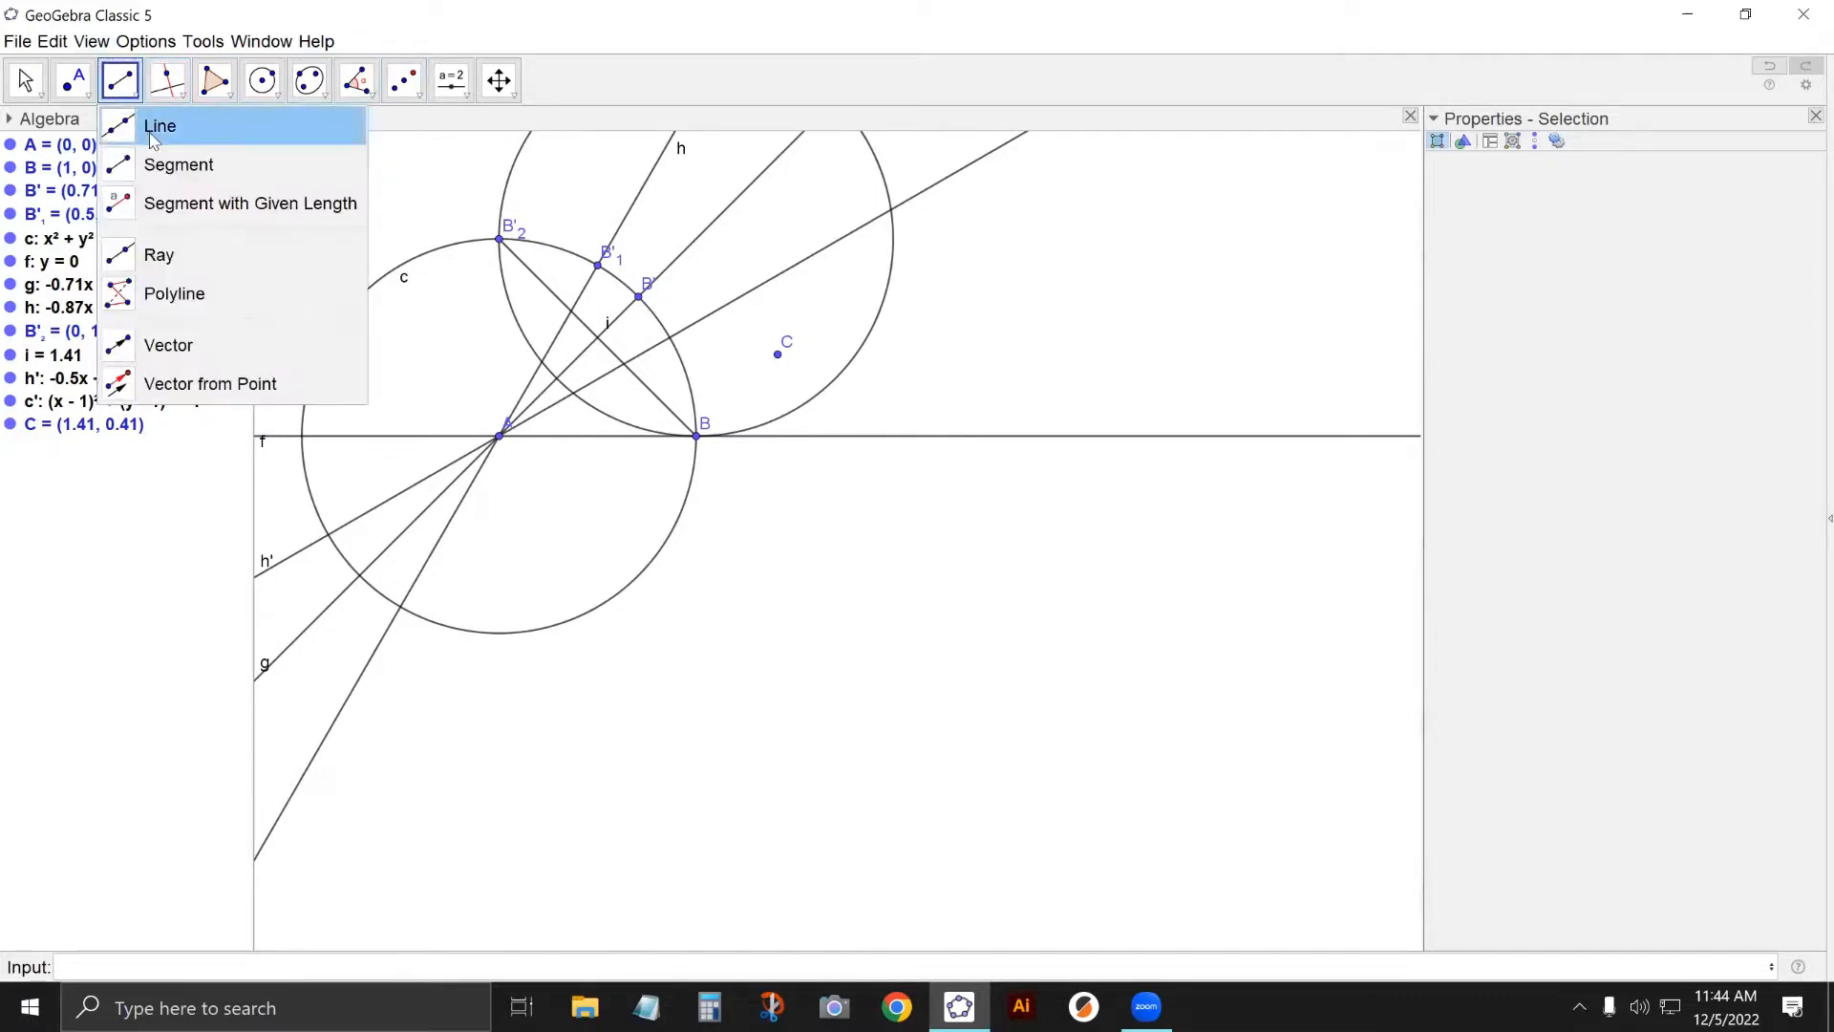
left_click(153, 140)
left_click(498, 238)
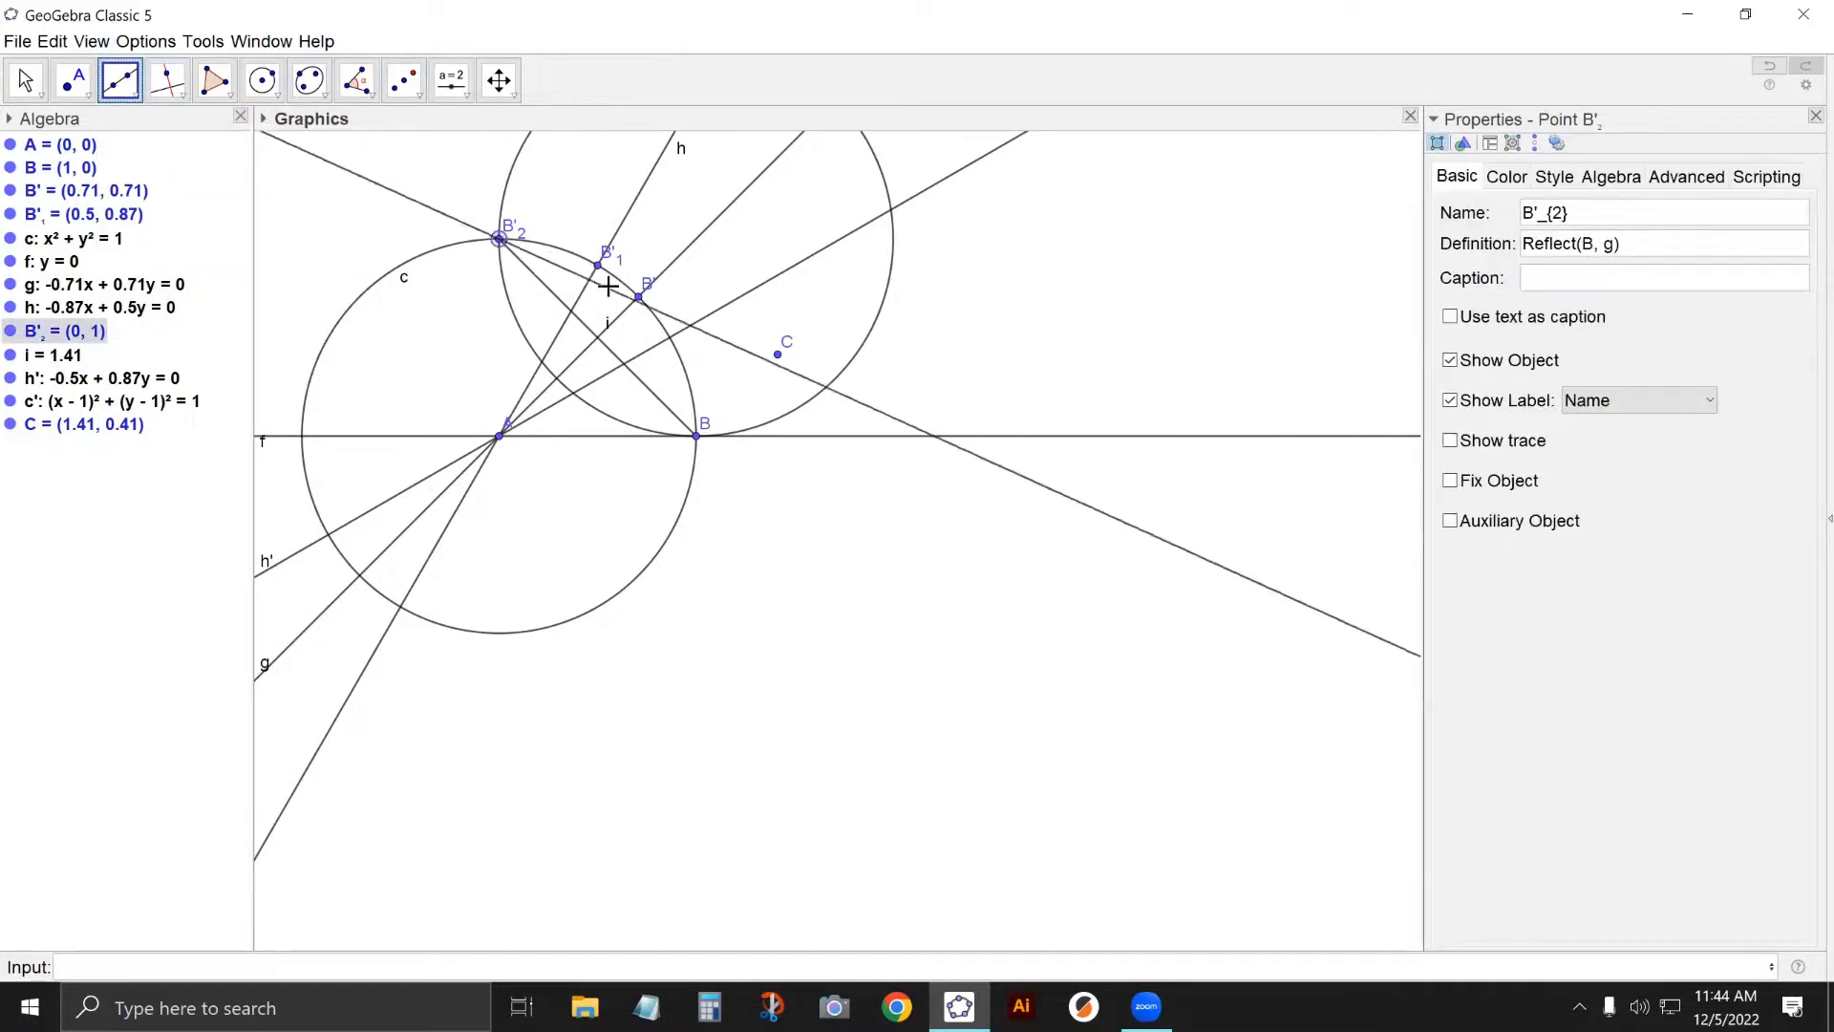
left_click(638, 296)
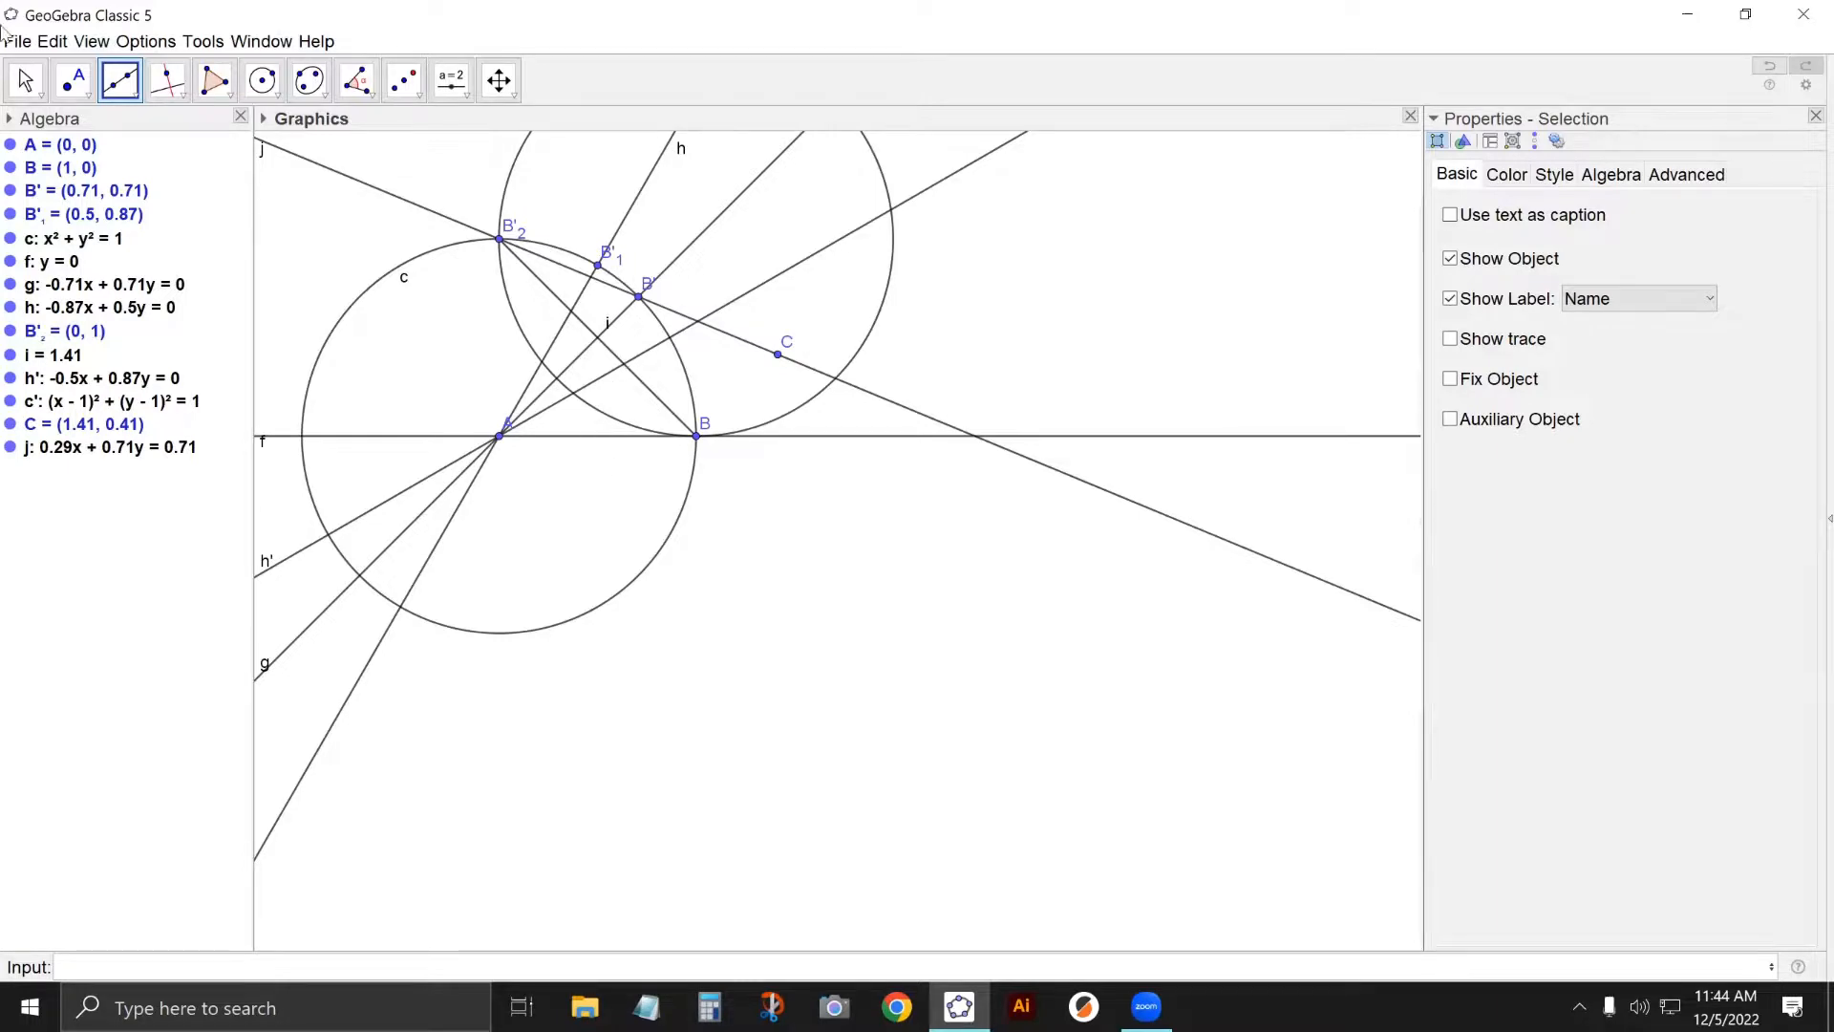
Construct a line through point B' perpendicular to line j, the line through B'₂ and B'.
left_click(166, 86)
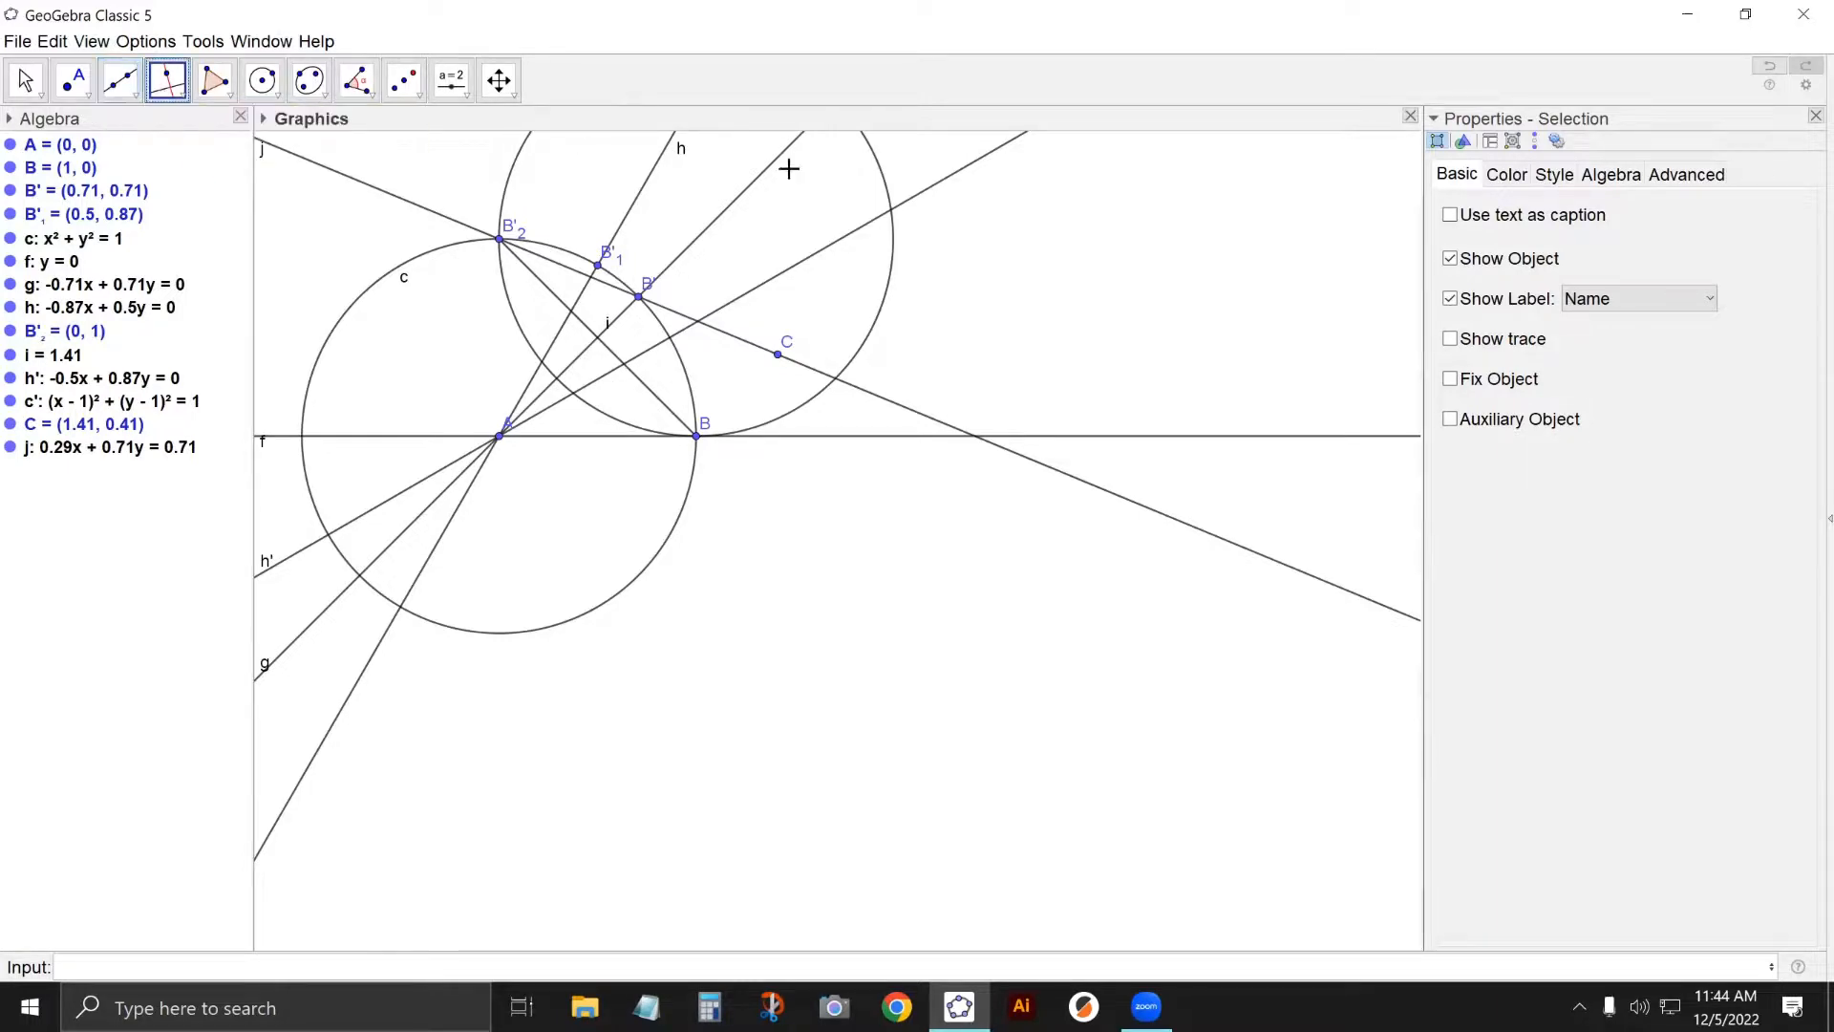
left_click(639, 297)
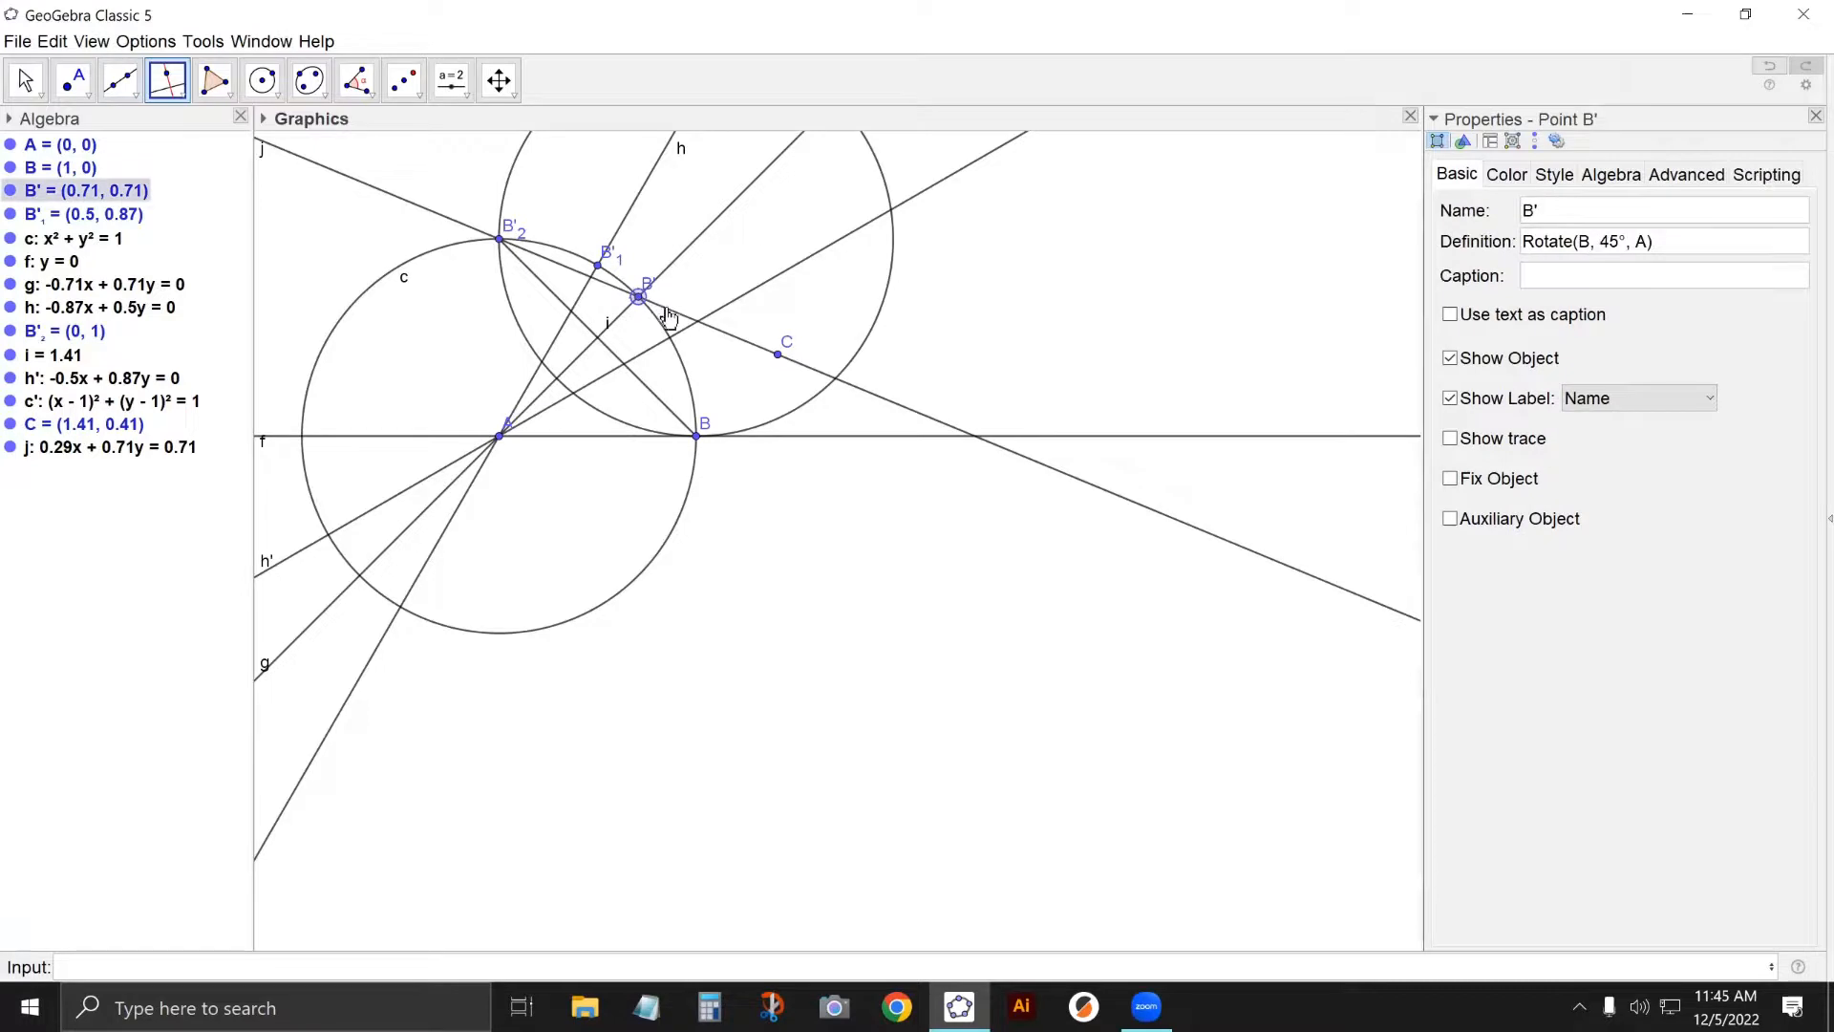
left_click(666, 308)
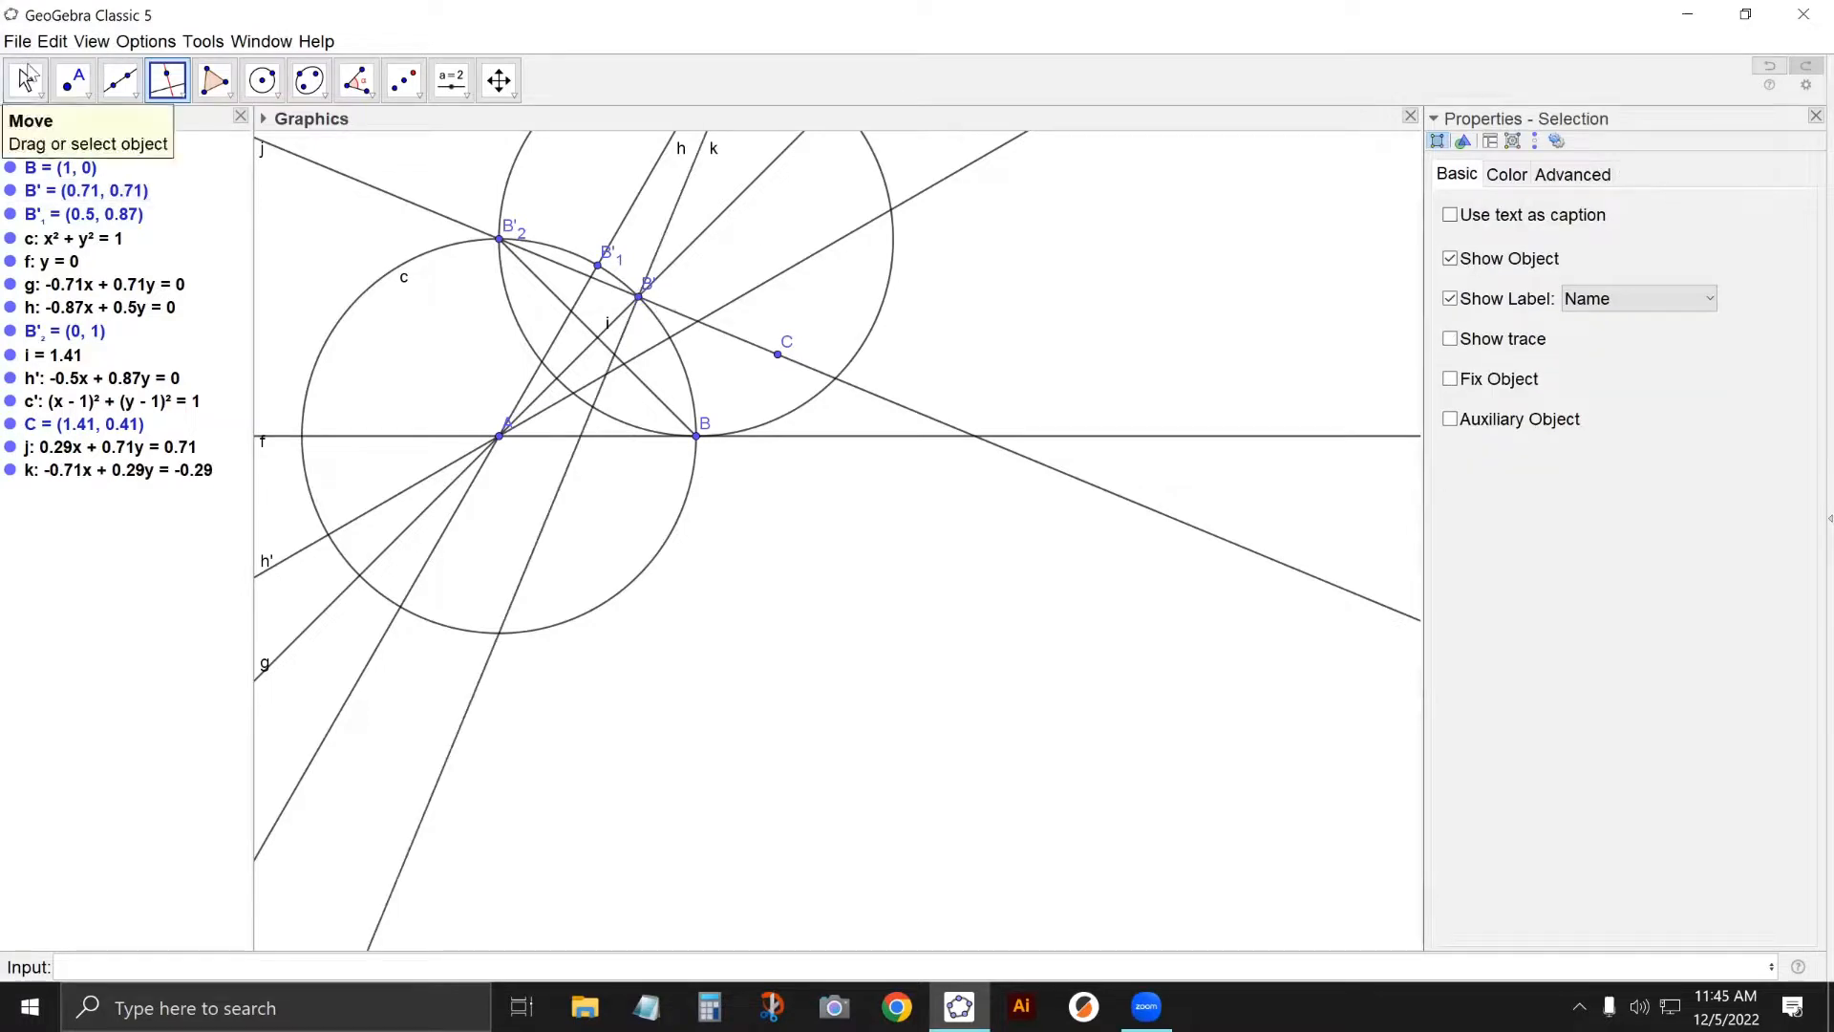
left_click(28, 78)
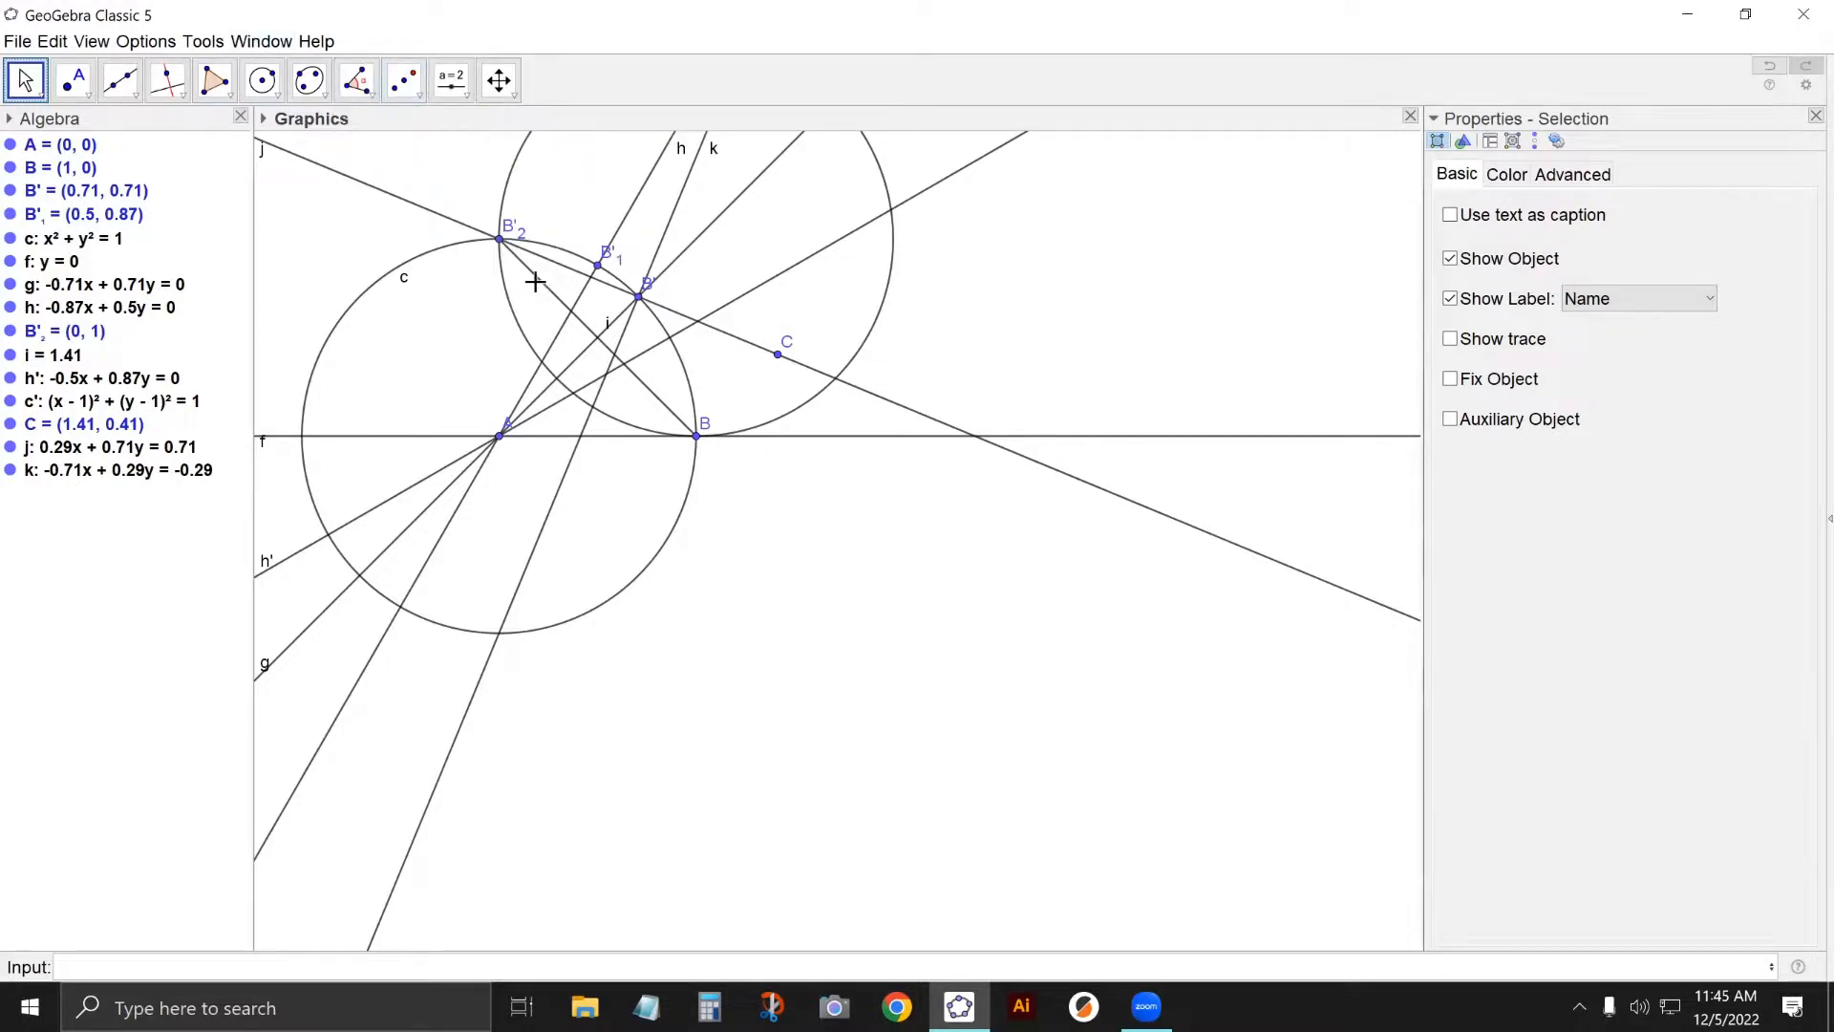
left_click(626, 210)
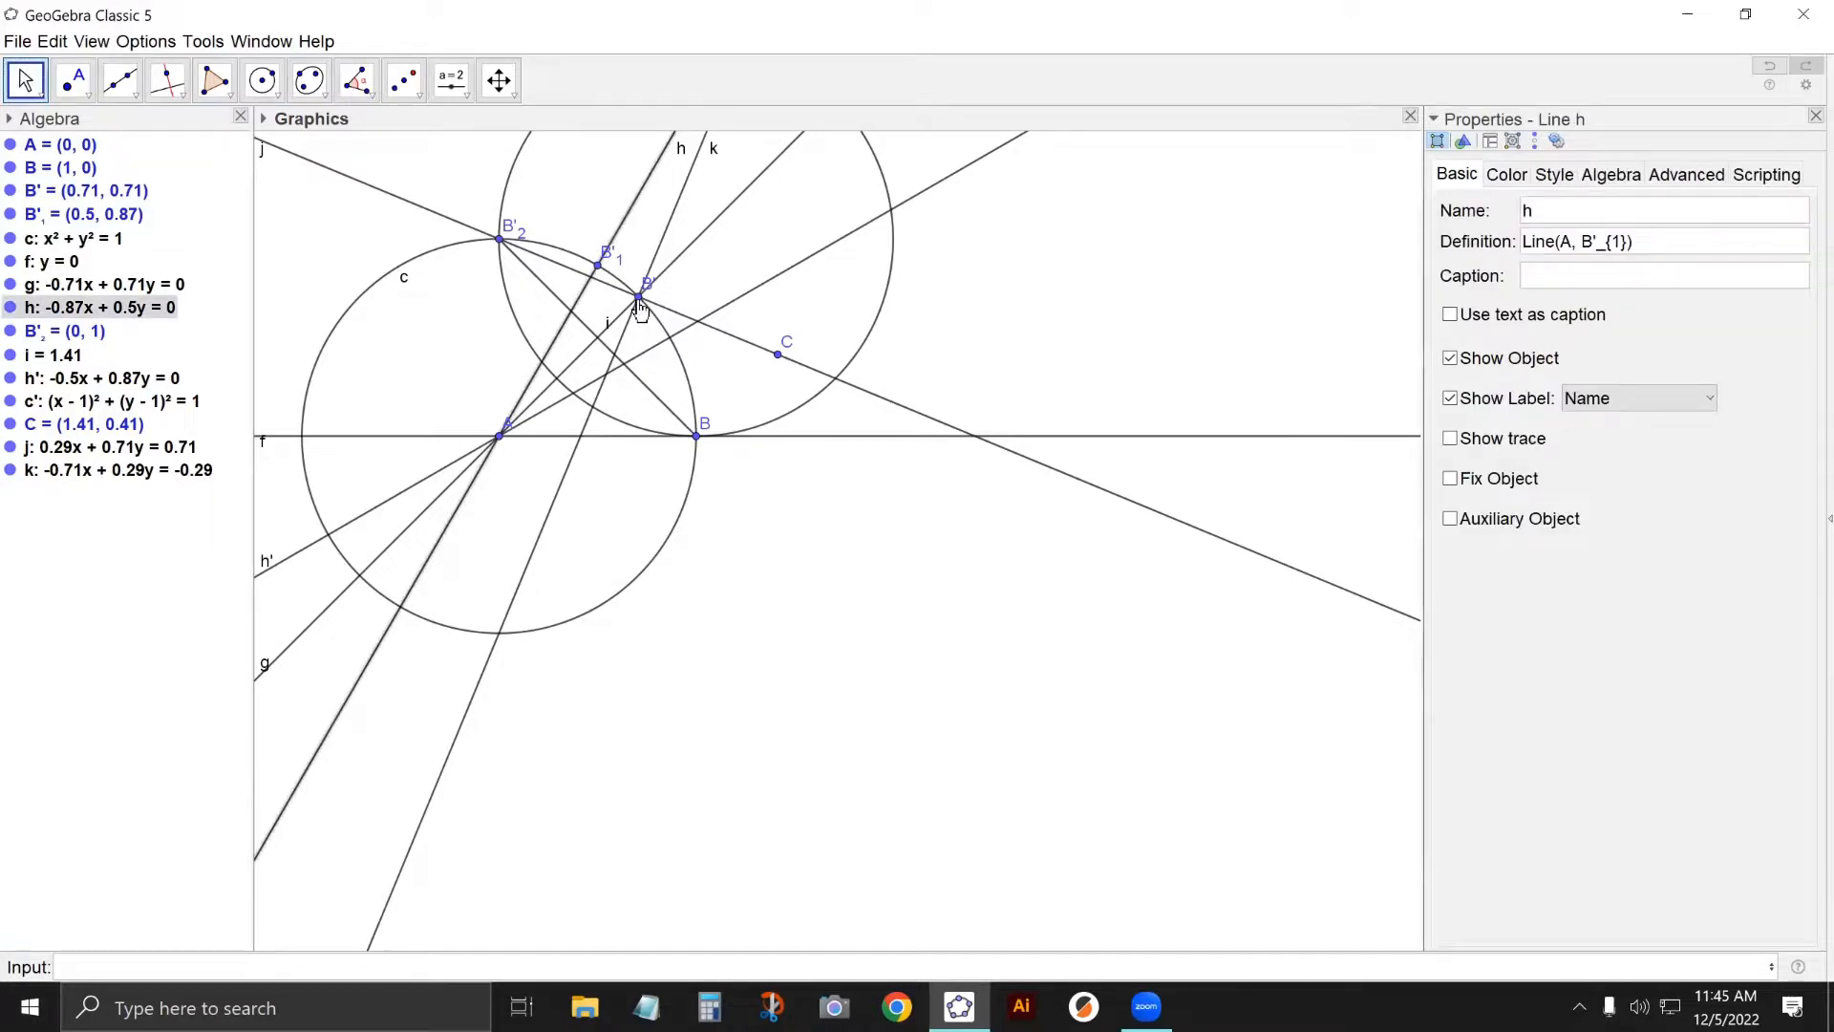
left_click(640, 302)
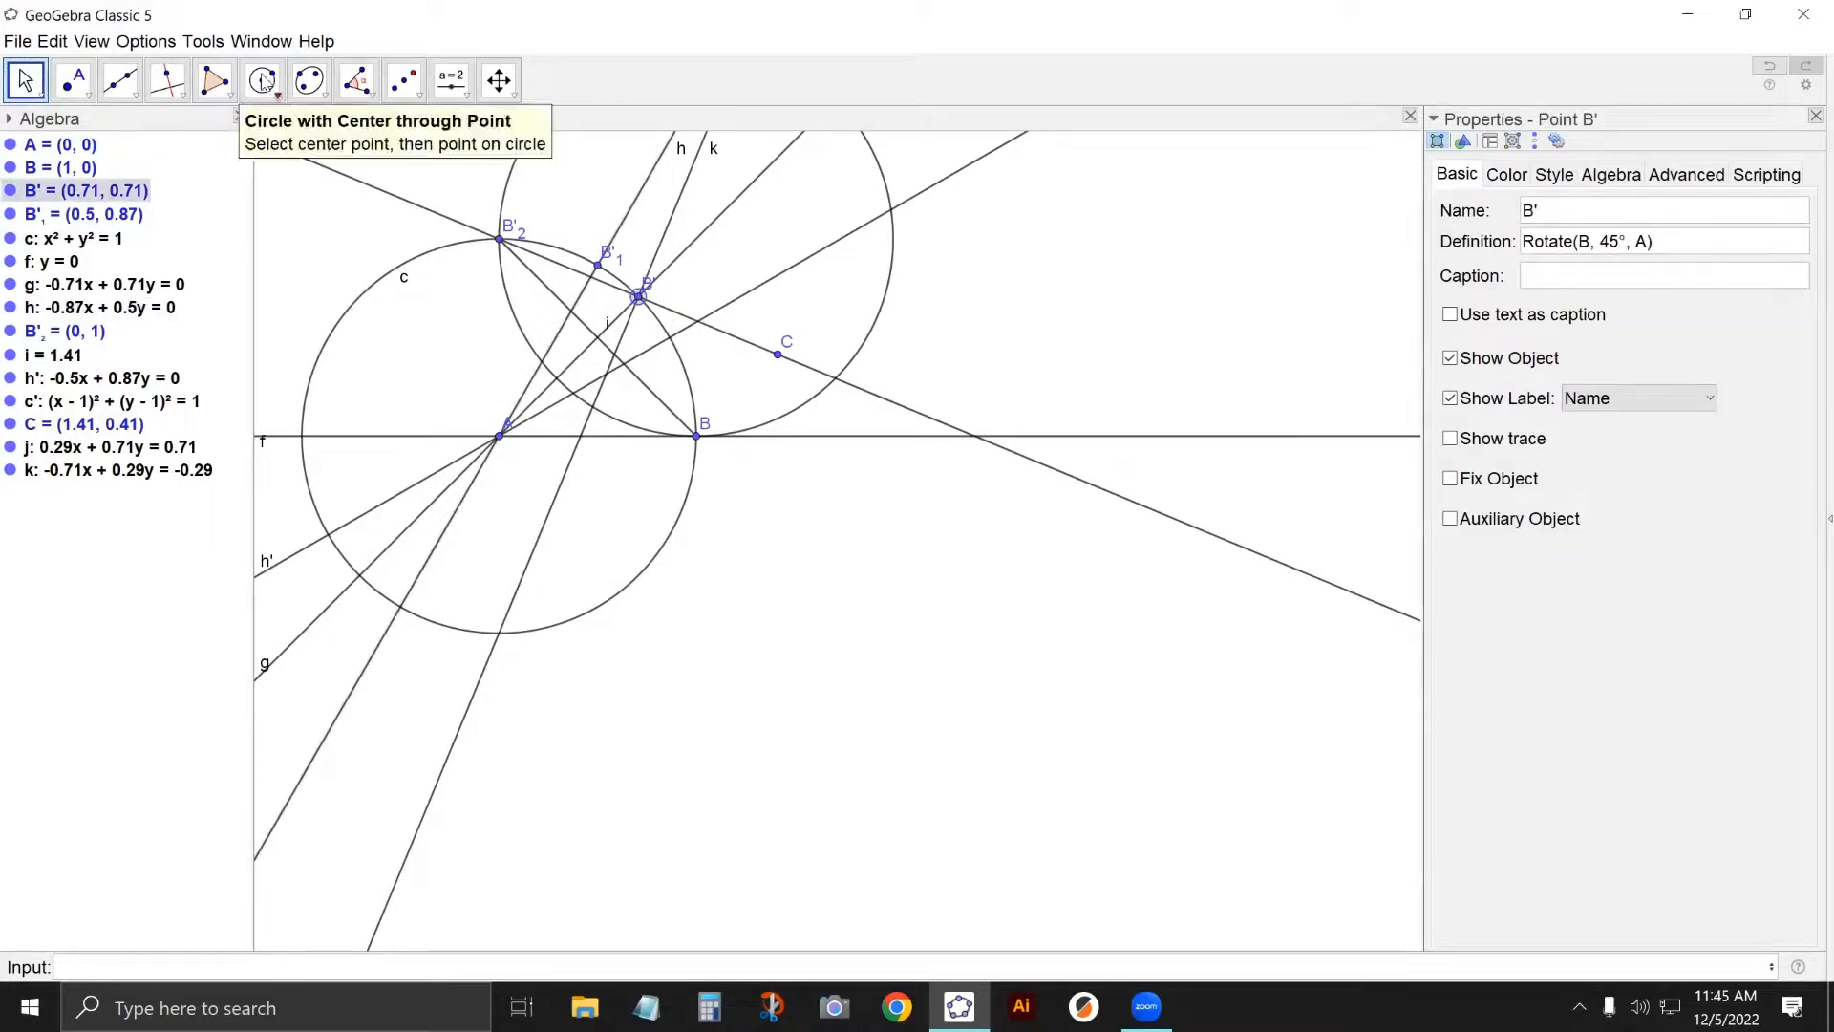
left_click(307, 224)
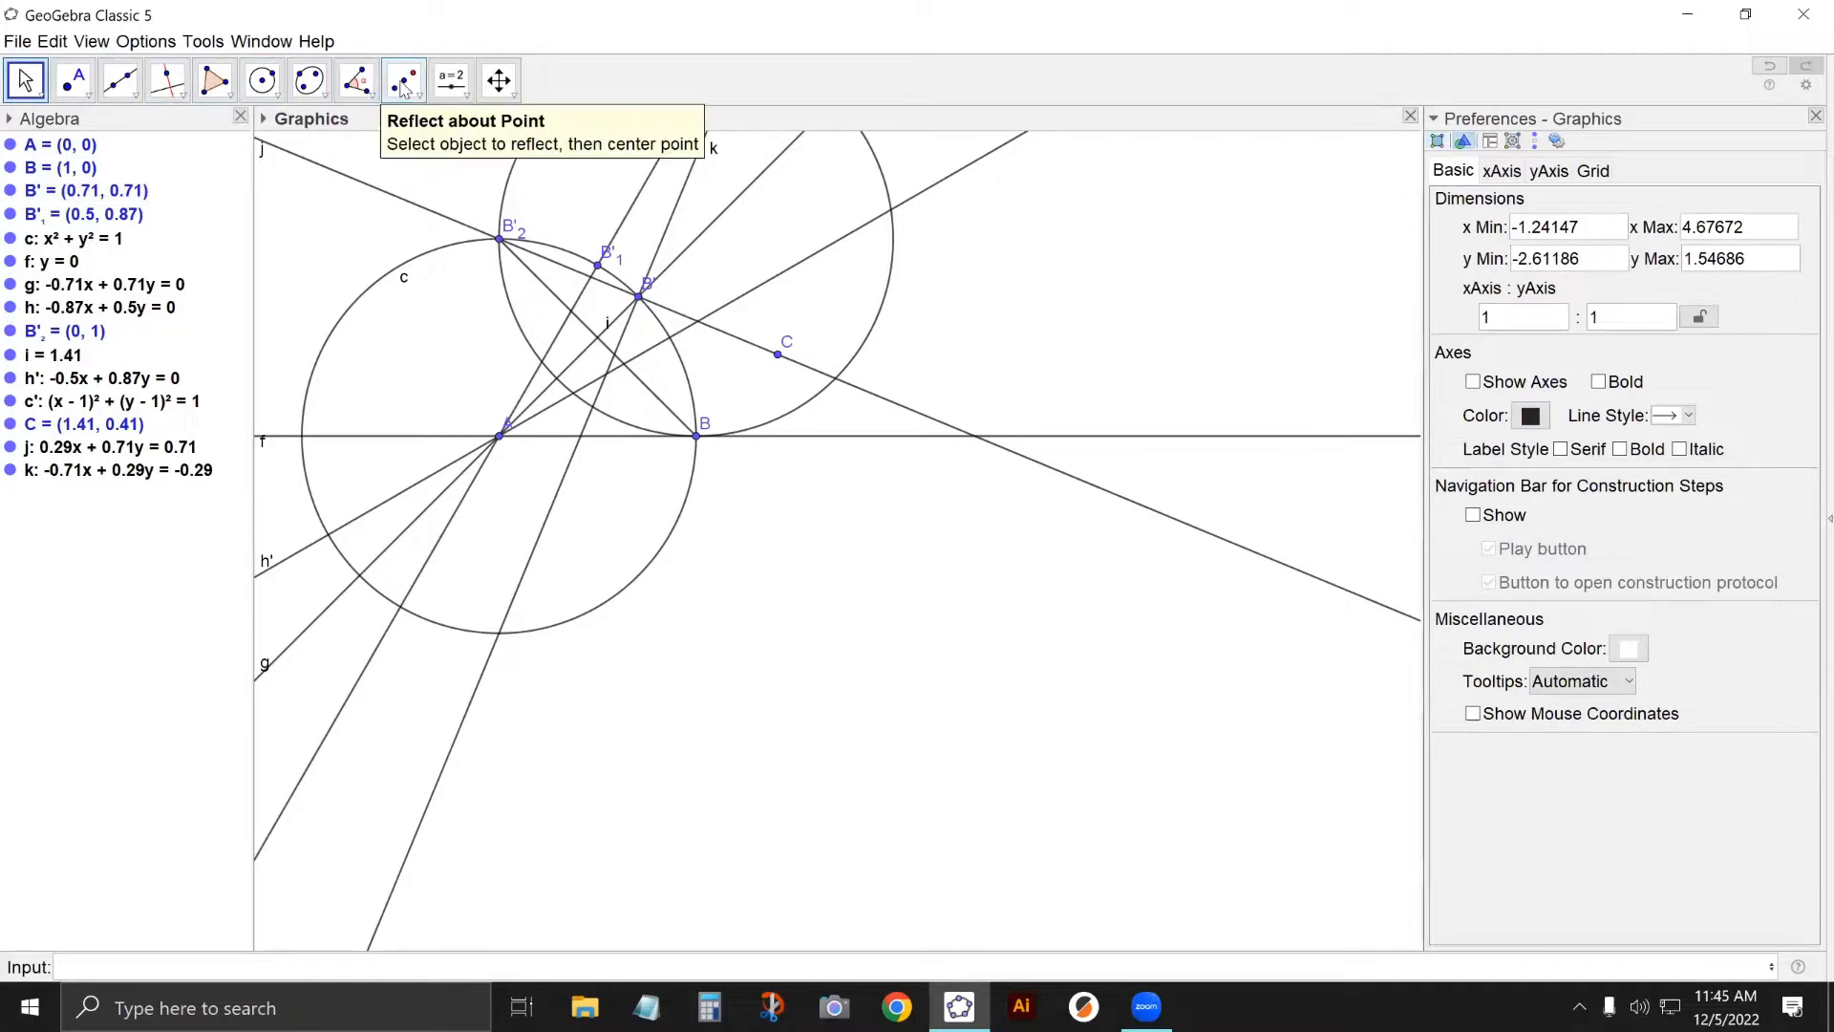
Reflect line h about point B' using Reflect about Point.
left_click(404, 84)
left_click(618, 236)
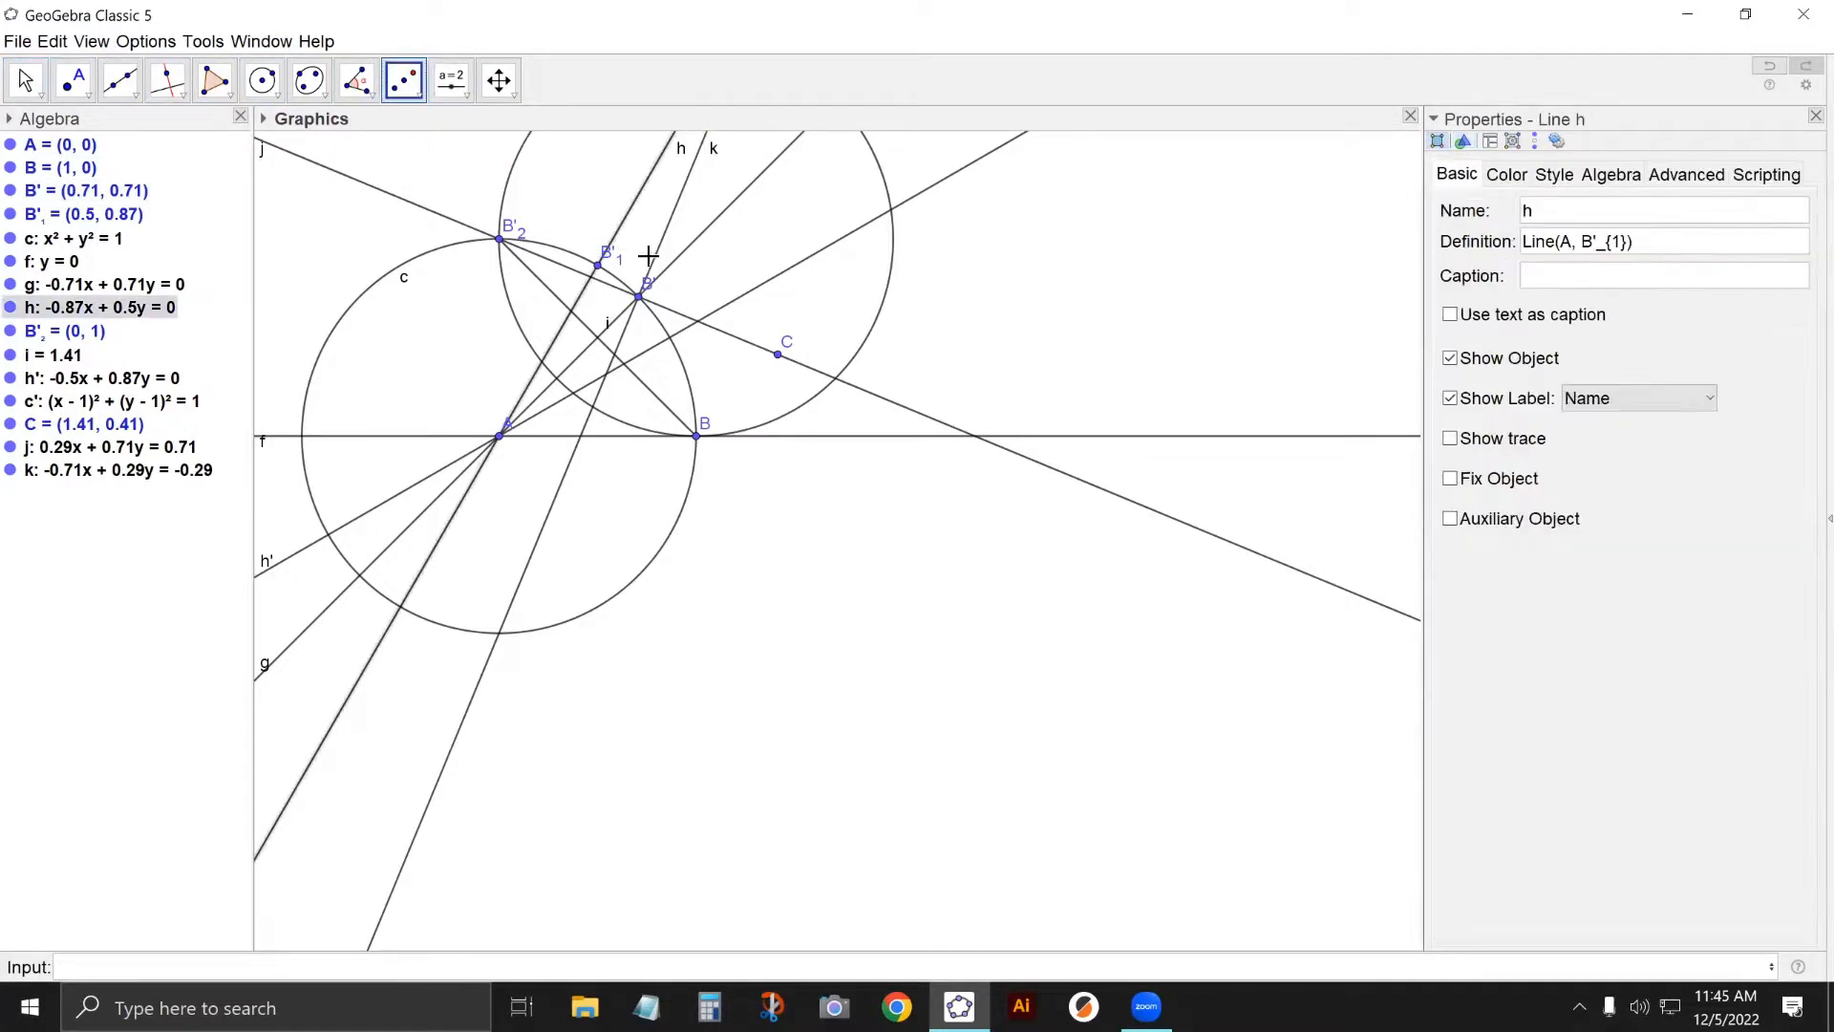
left_click(642, 295)
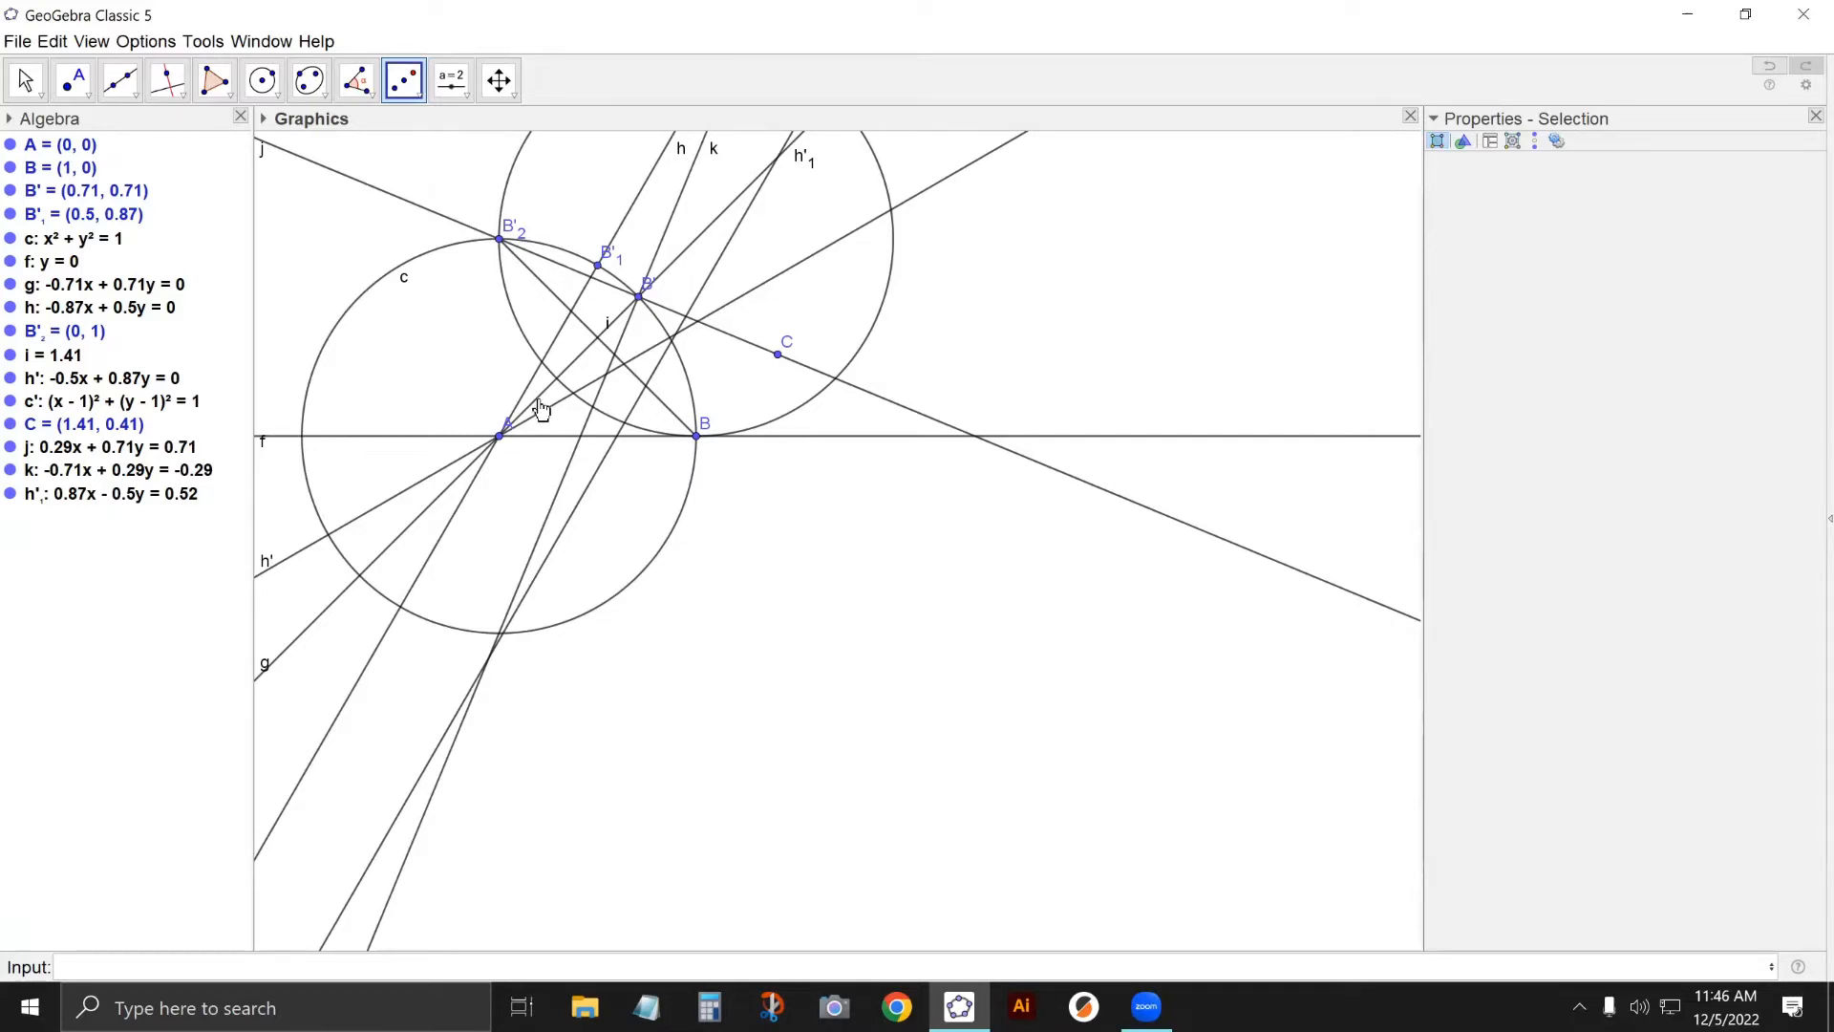
Reflect circle c, centred at A, about point C.
left_click(689, 386)
left_click(779, 359)
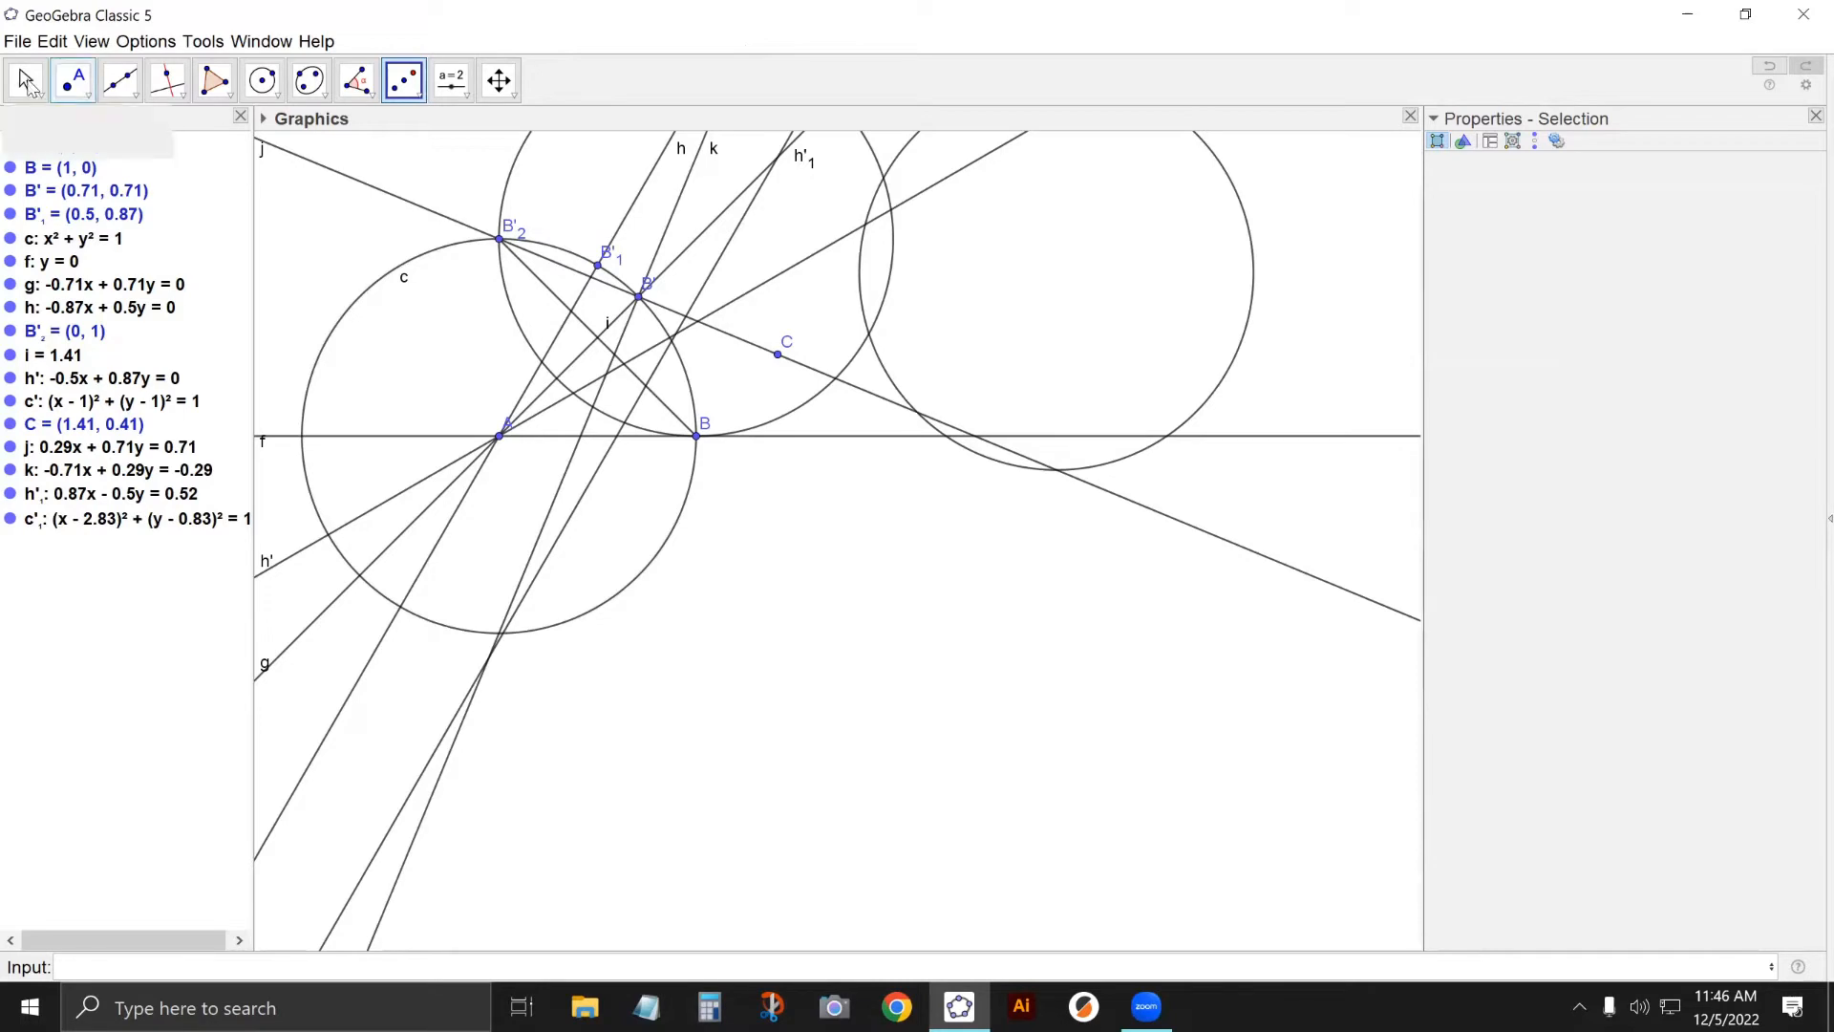
key("Escape")
left_click_drag(398, 225, 534, 343)
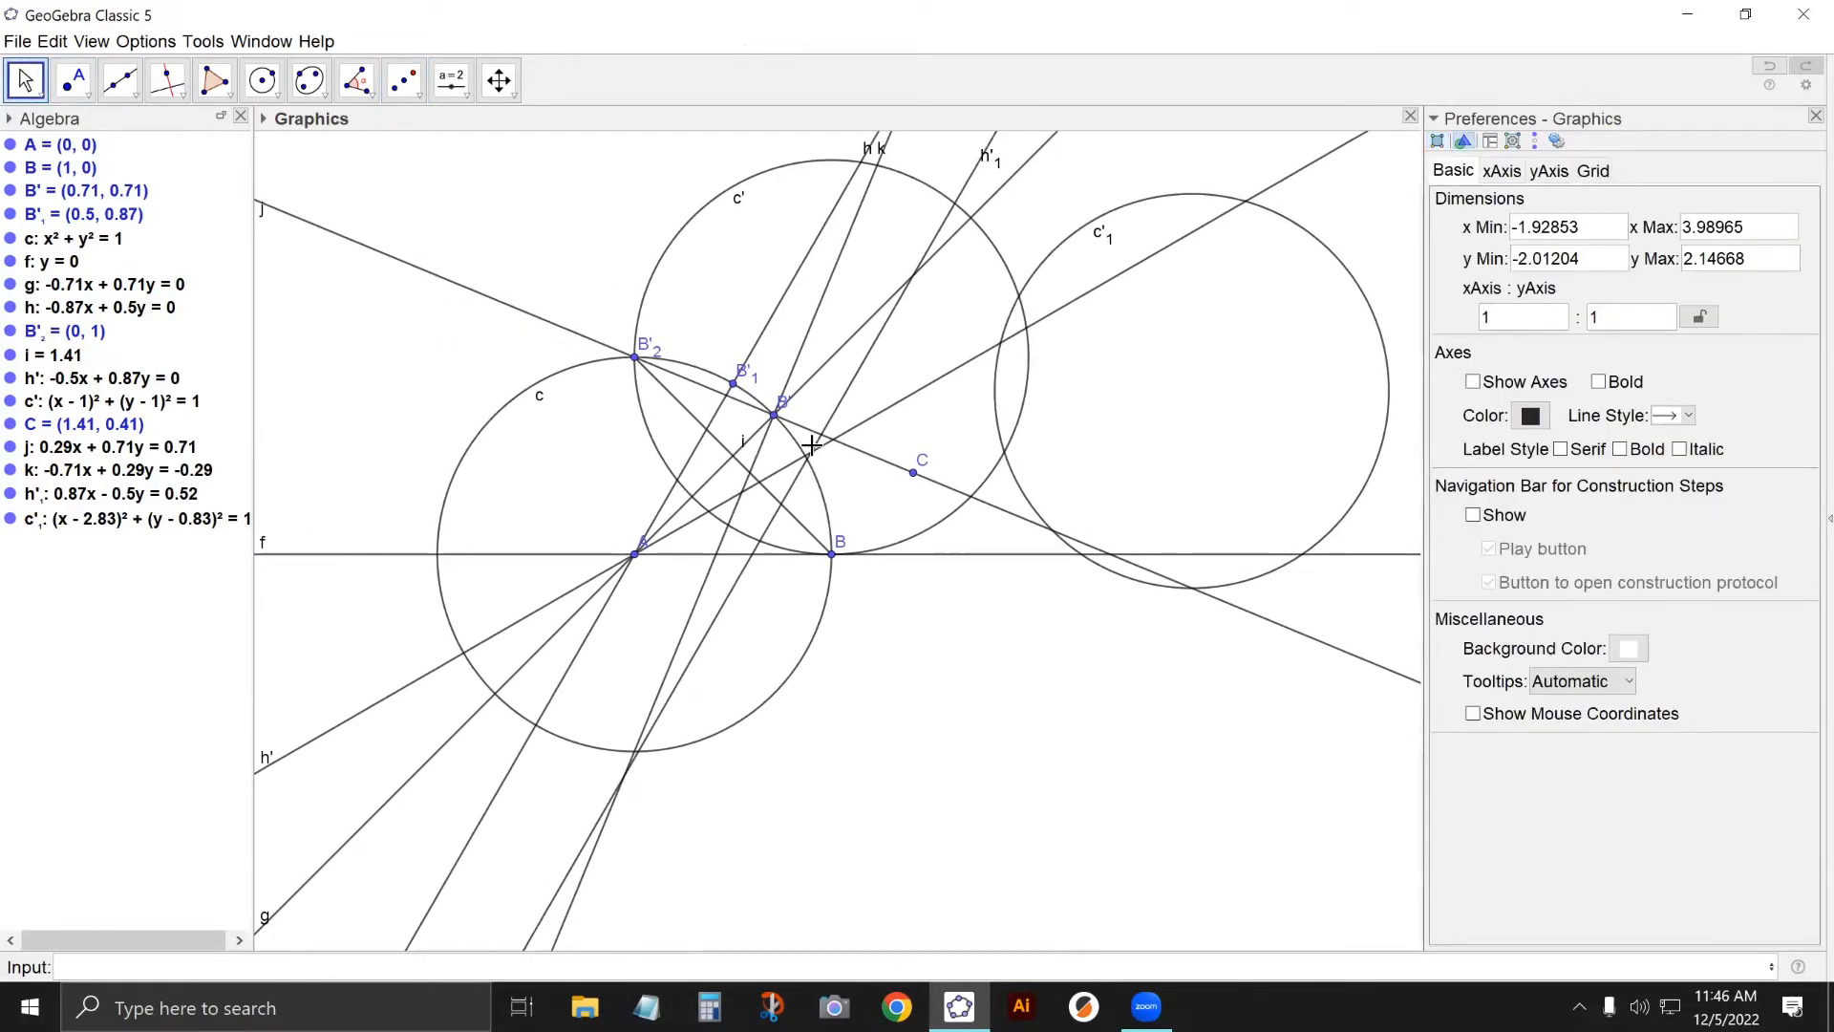